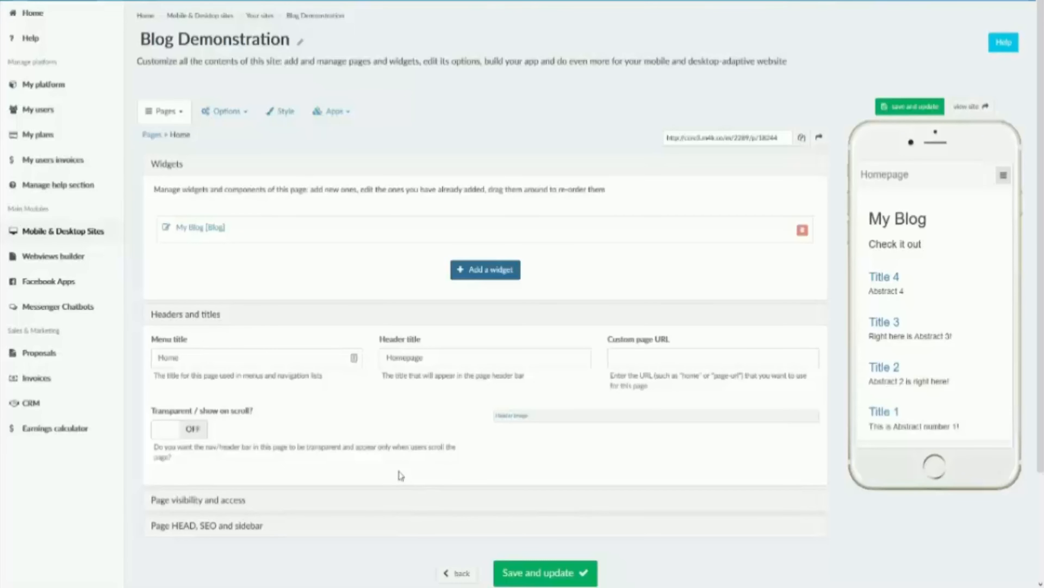
# Step: View the library of widgets that can be added to the Home page, including Blog, and close it
pyautogui.click(496, 281)
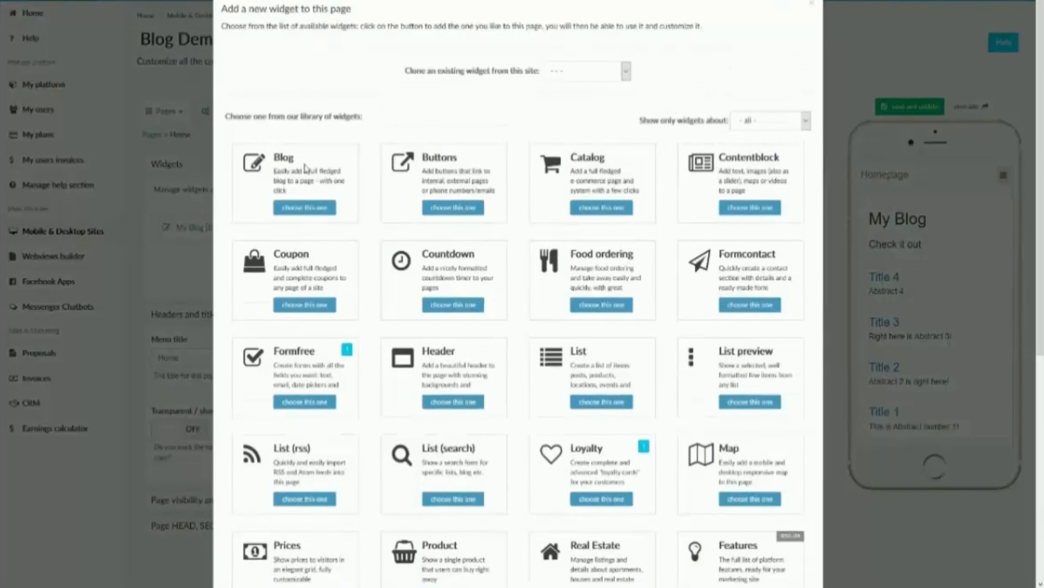
pyautogui.click(304, 167)
pyautogui.click(812, 4)
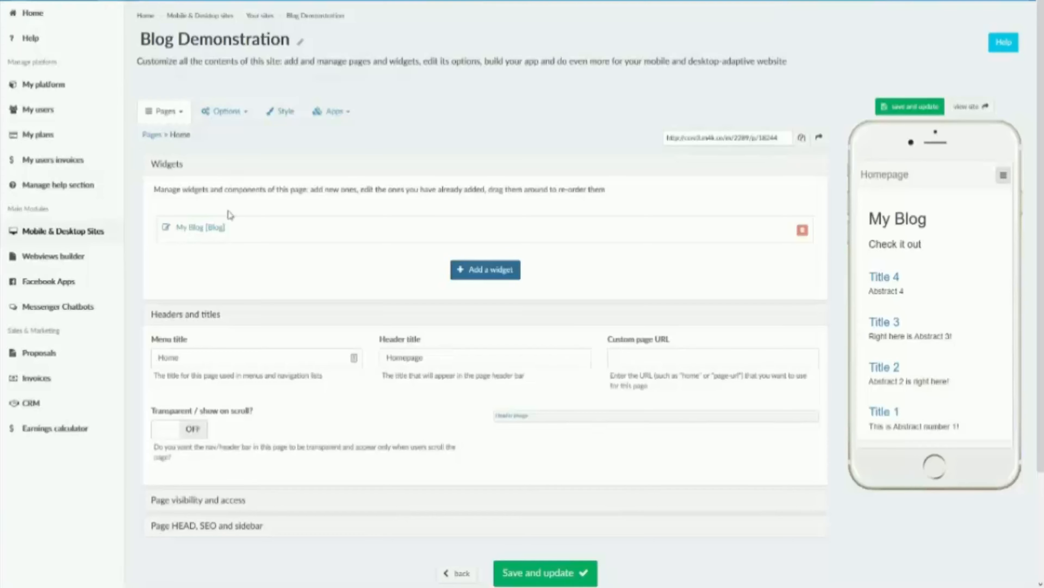
# Step: Open the My Blog widget, review its intro titles, and open the Title 1 list item for editing
pyautogui.click(220, 233)
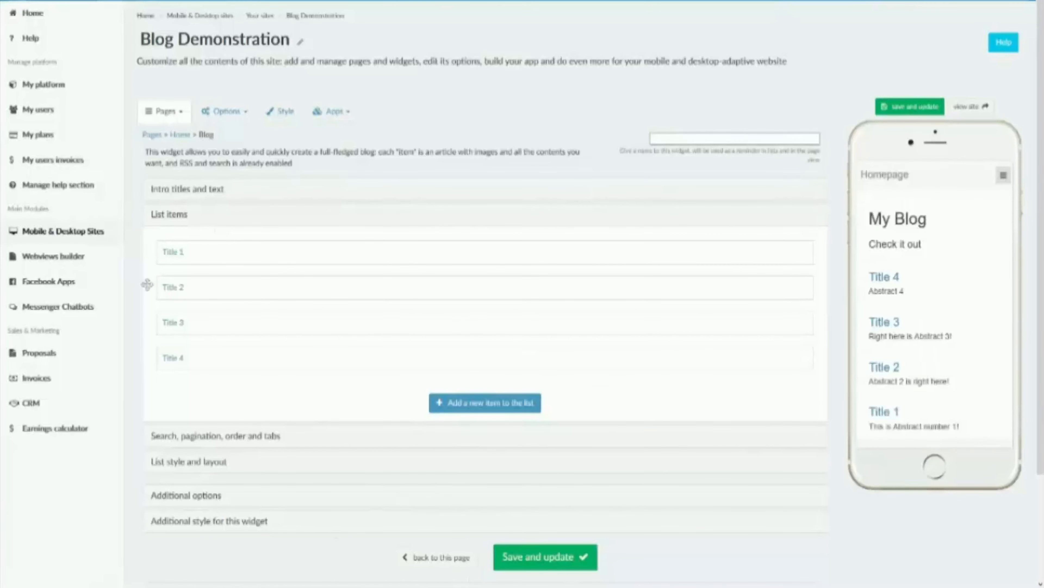
pyautogui.click(205, 190)
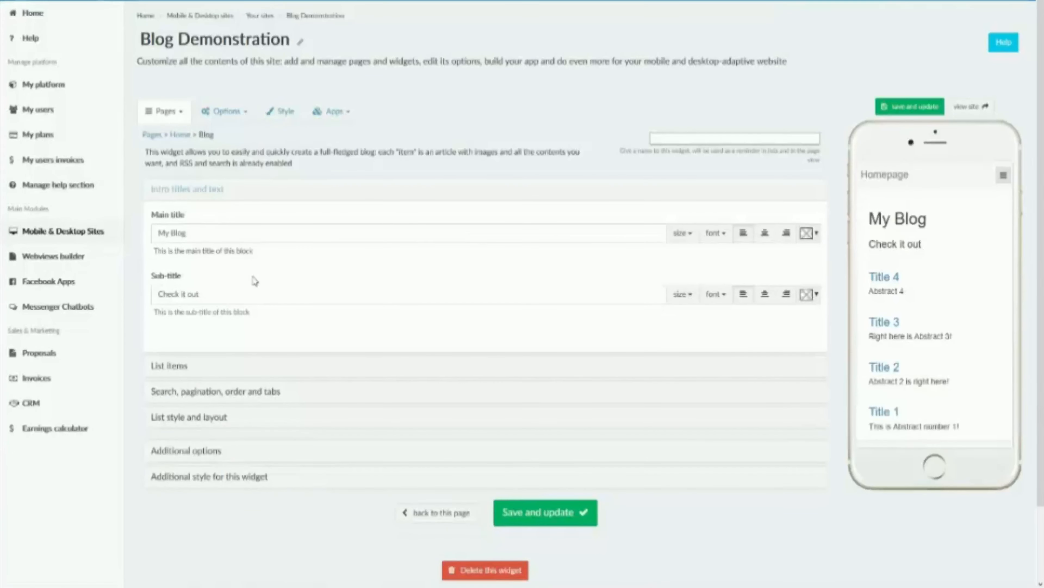
pyautogui.click(156, 366)
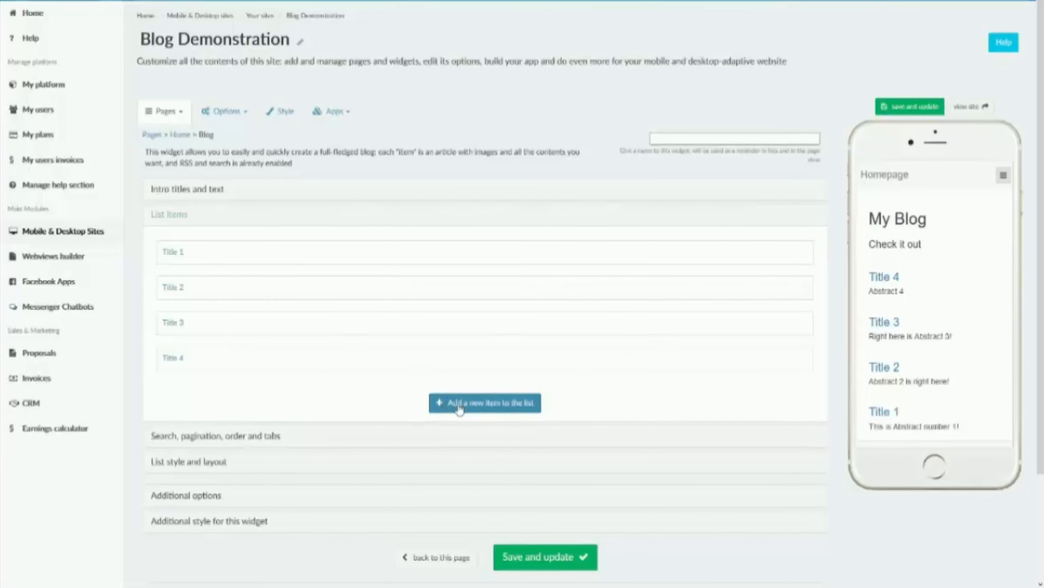
pyautogui.click(181, 260)
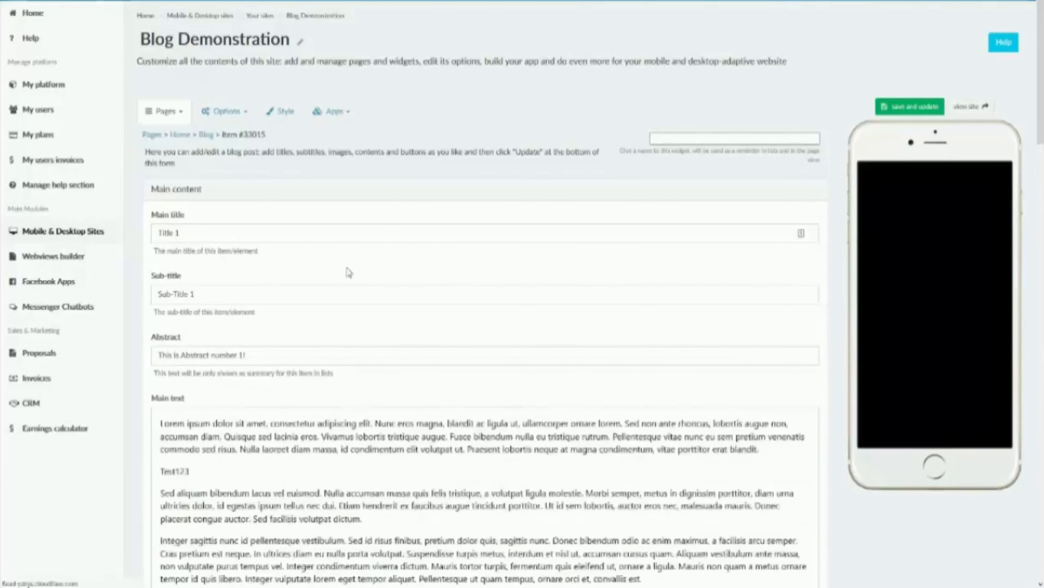
# Step: Compare the item's main title and sub-title with the Title 1 post and the blog list in the phone preview
pyautogui.click(882, 412)
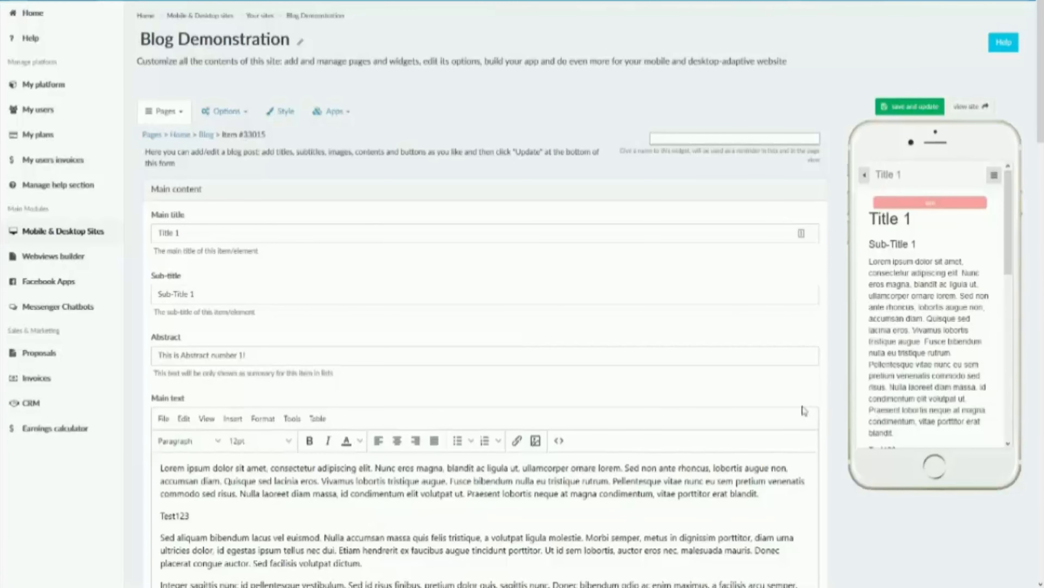
pyautogui.tripleClick(260, 232)
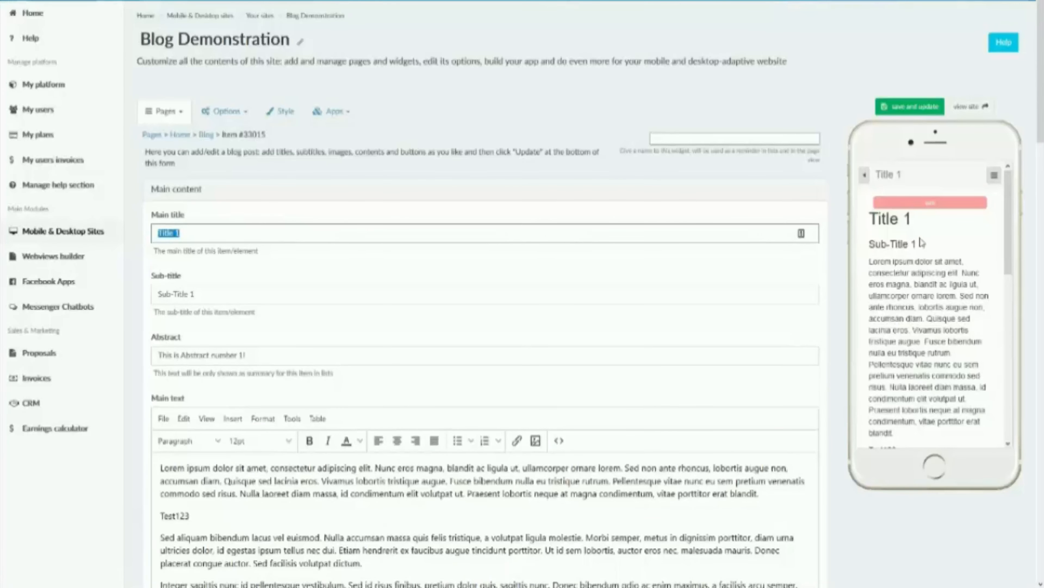
pyautogui.tripleClick(253, 294)
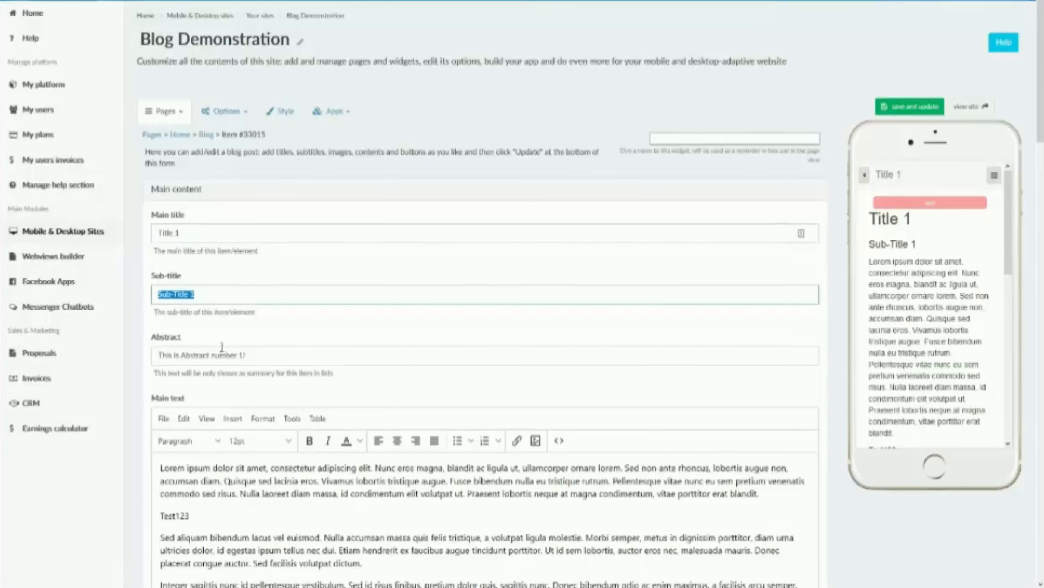
pyautogui.click(866, 181)
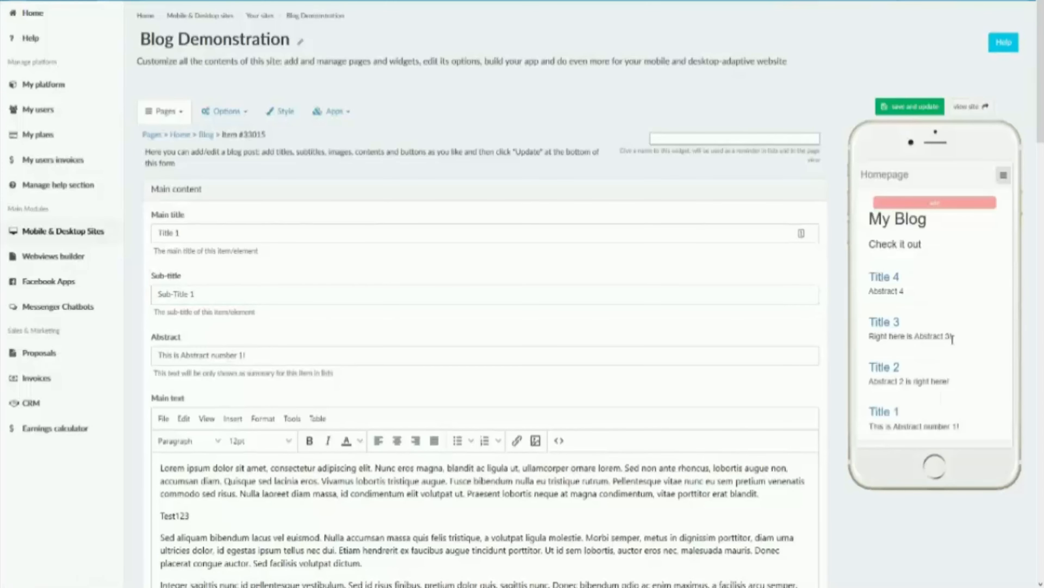
pyautogui.click(887, 415)
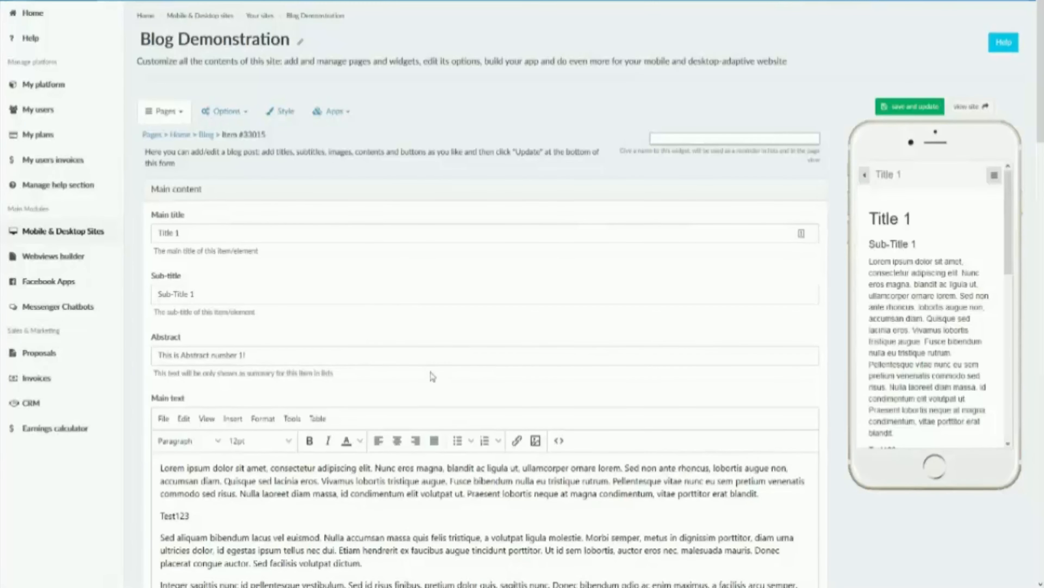
# Step: Compare the item's main text, including the Test123 line, with the Title 1 post in the phone preview
pyautogui.scroll(-3, 887, 318)
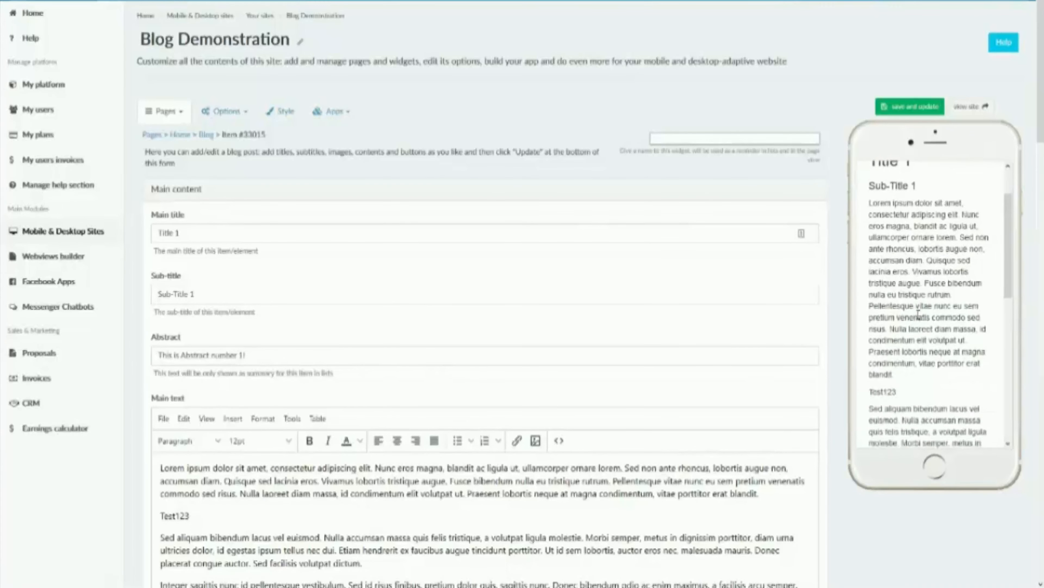
pyautogui.scroll(-1, 382, 509)
pyautogui.scroll(-3, 383, 509)
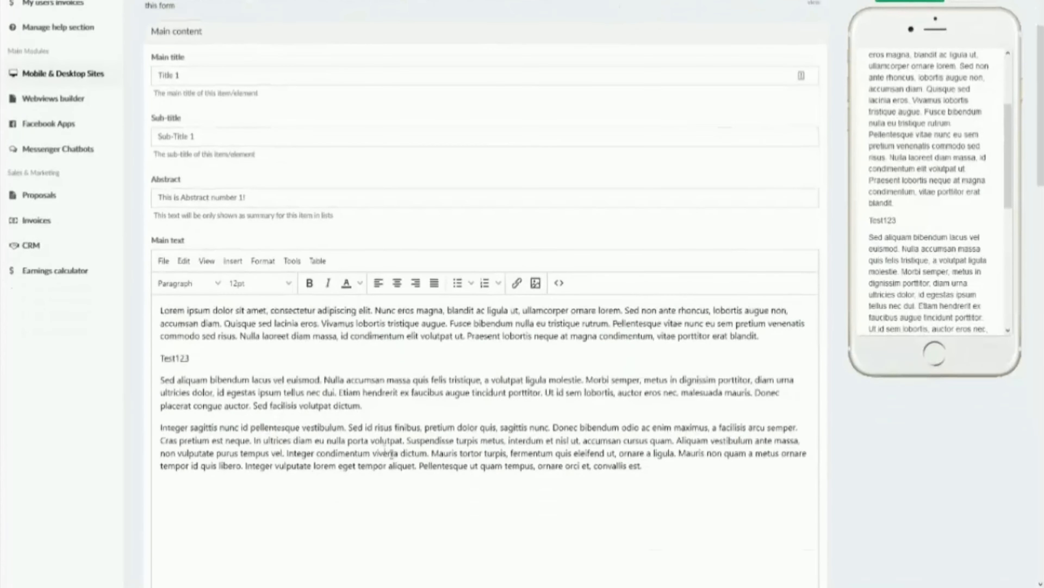
pyautogui.scroll(-3, 897, 128)
pyautogui.moveTo(911, 162); pyautogui.dragTo(875, 163)
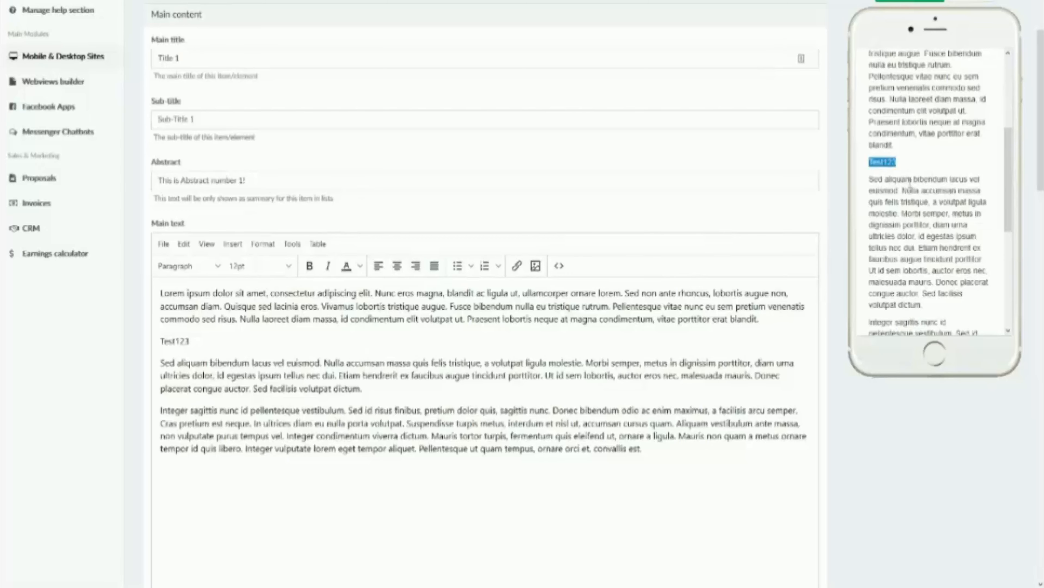
pyautogui.scroll(-2, 911, 183)
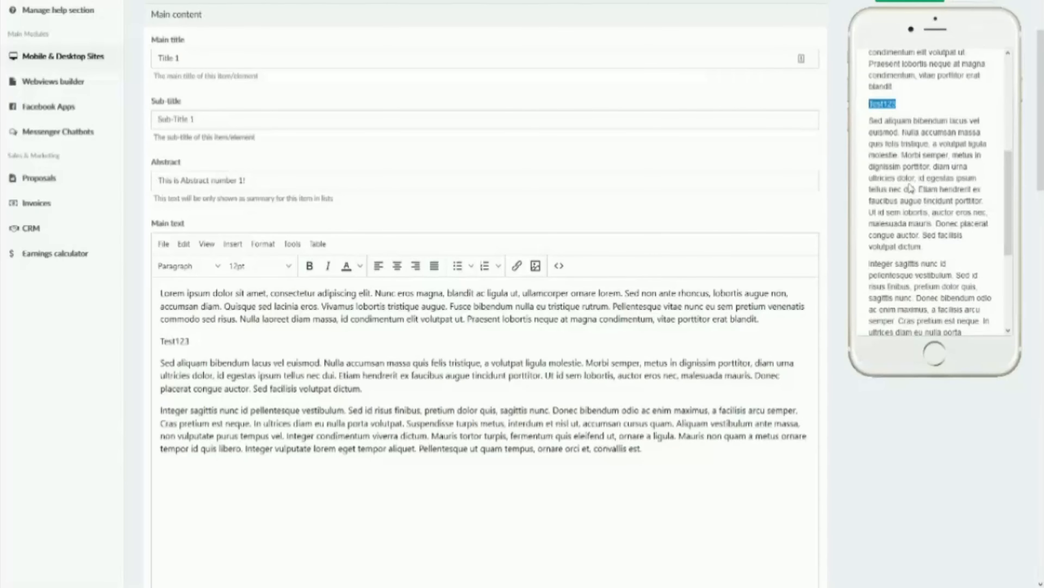
pyautogui.scroll(-3, 586, 210)
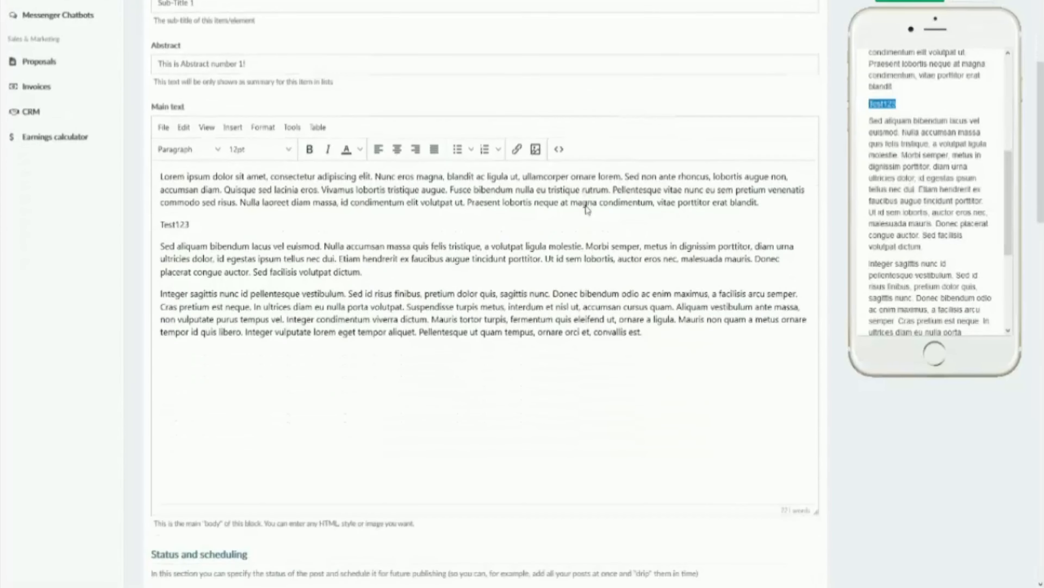
pyautogui.scroll(-3, 1022, 188)
pyautogui.scroll(-2, 590, 168)
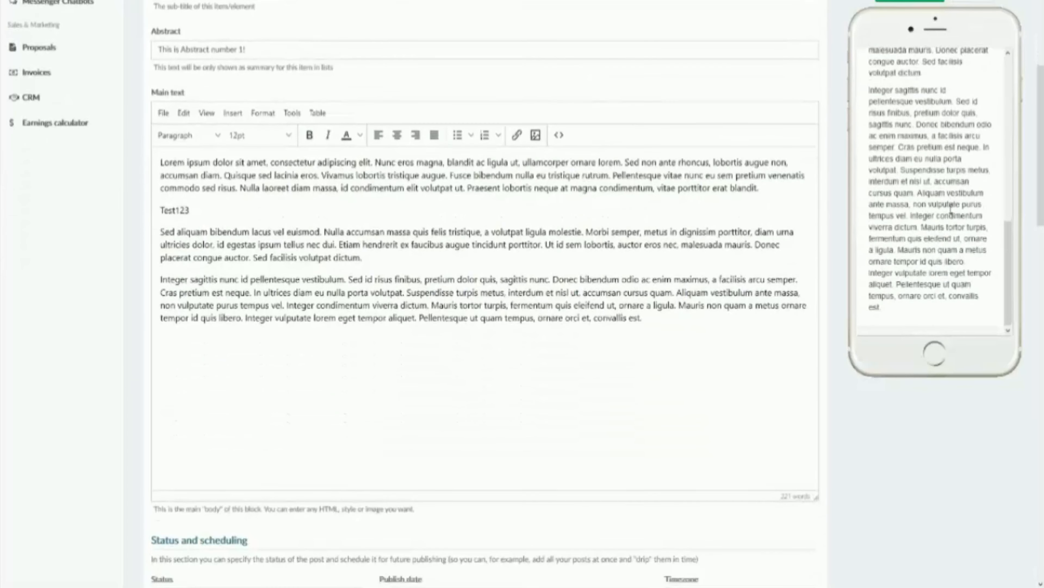
# Step: Inspect the publish date calendar and the available status options in the post's Status and scheduling section
pyautogui.scroll(-3, 590, 168)
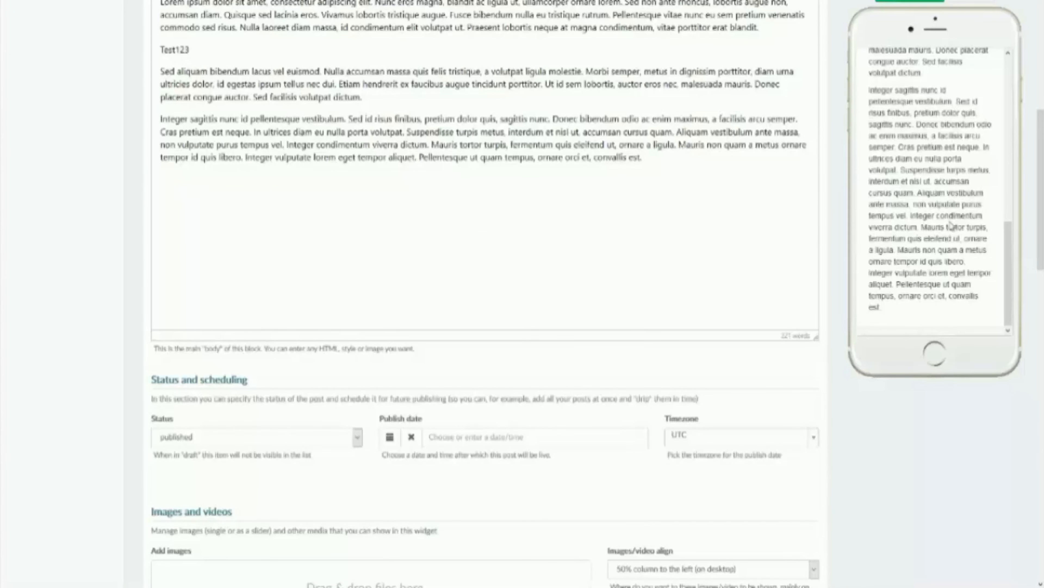
pyautogui.click(390, 439)
pyautogui.scroll(-1, 448, 497)
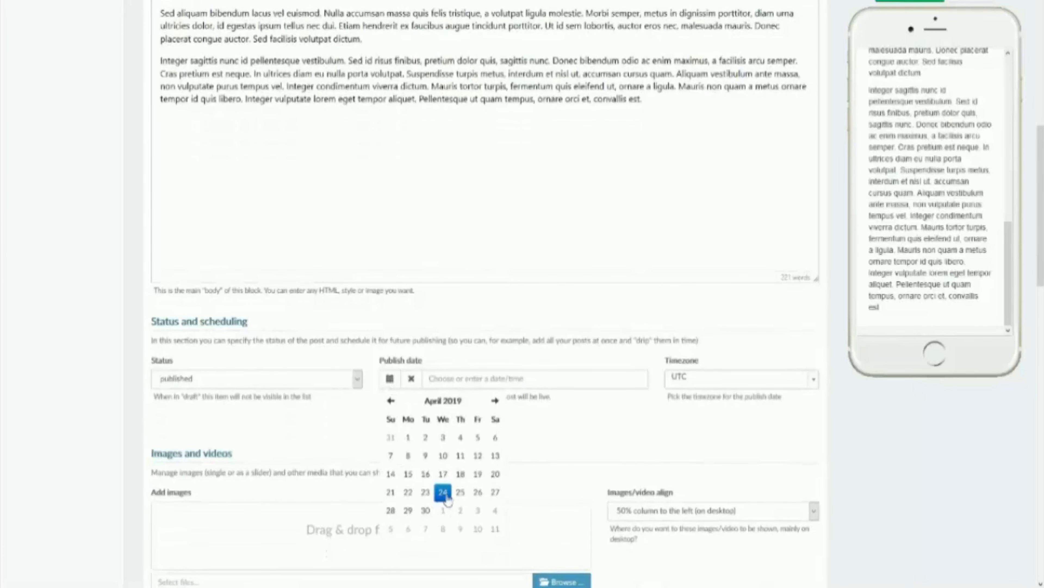
pyautogui.click(664, 422)
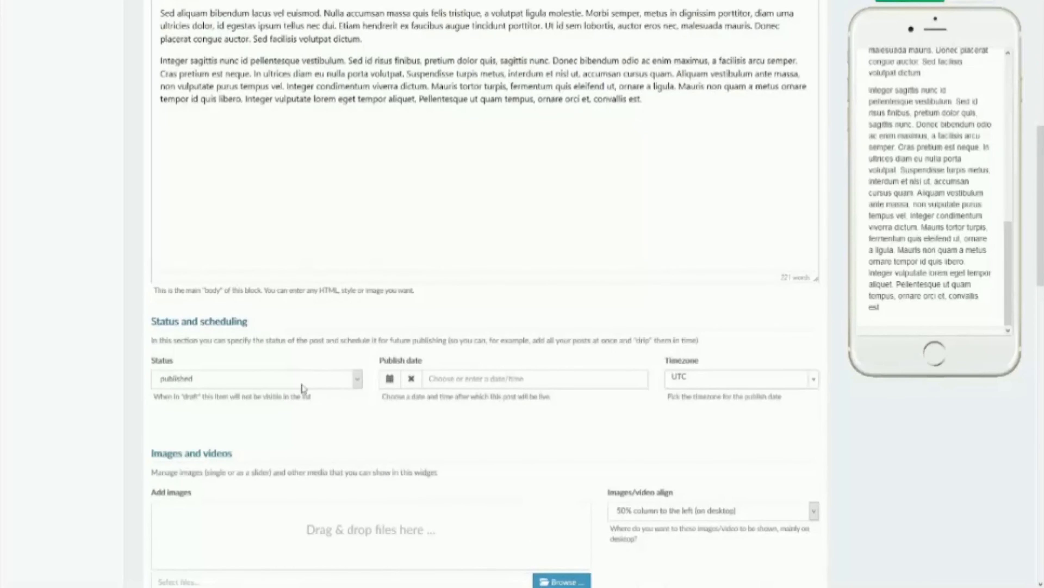
pyautogui.click(303, 387)
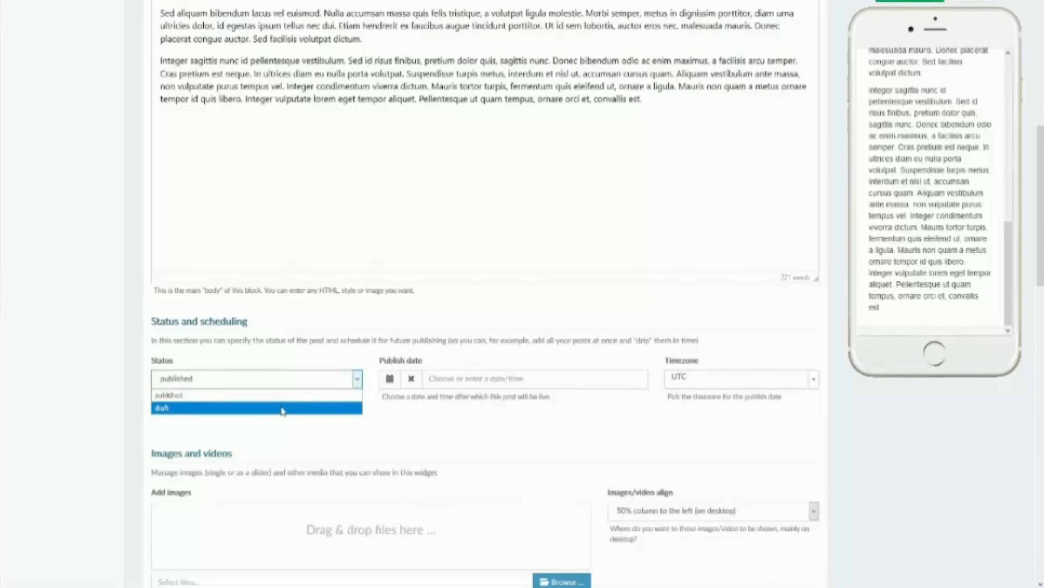
pyautogui.click(294, 431)
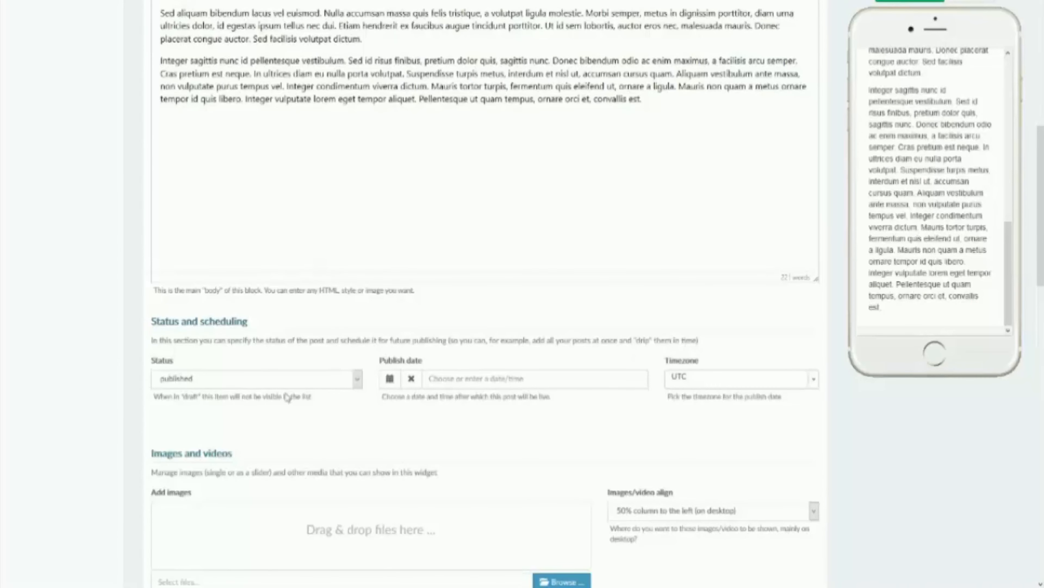
# Step: Add the red tomatoes image from the Global Media Library to the Title 1 item and save the update
pyautogui.scroll(-3, 287, 393)
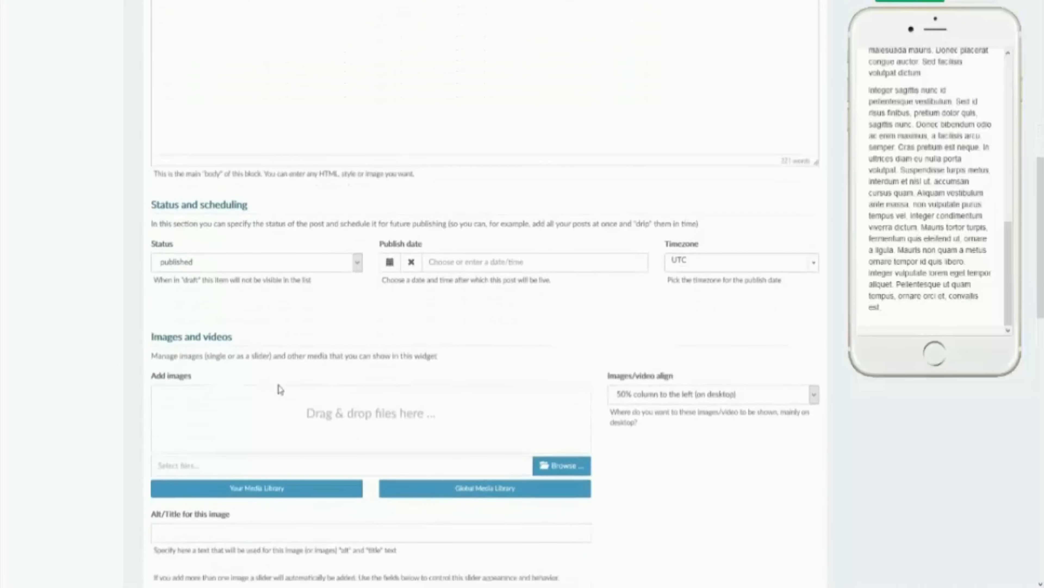
pyautogui.click(470, 497)
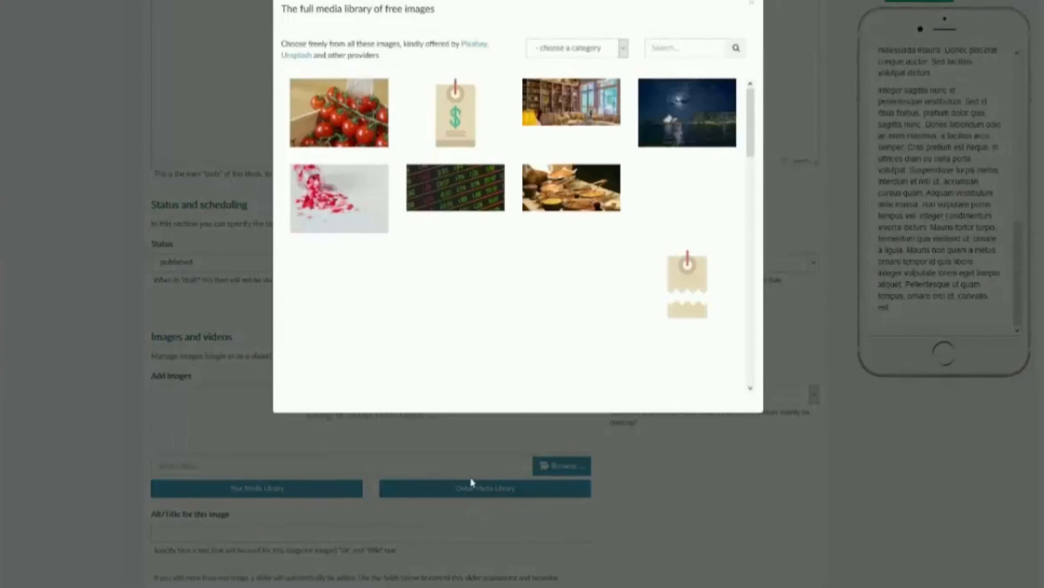
pyautogui.click(321, 103)
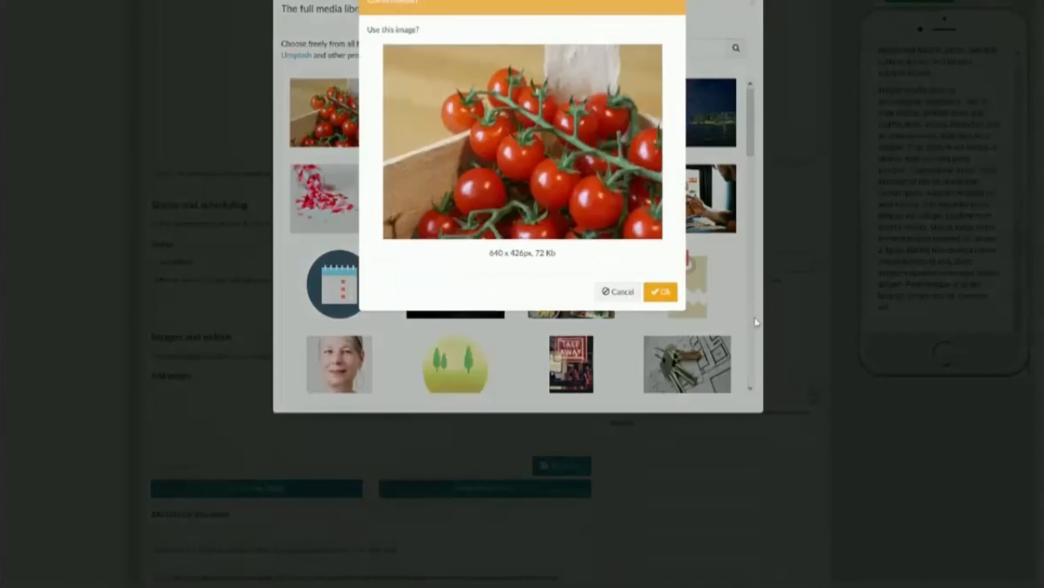
pyautogui.click(662, 302)
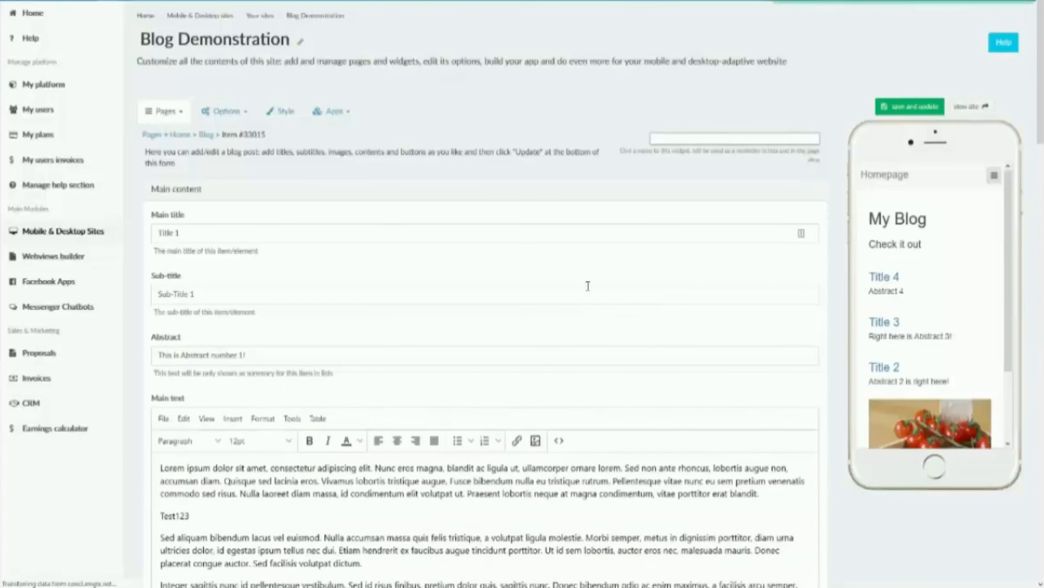
# Step: Check the tomato image in the blog list and inside the Title 1 post in the phone preview
pyautogui.scroll(-3, 889, 411)
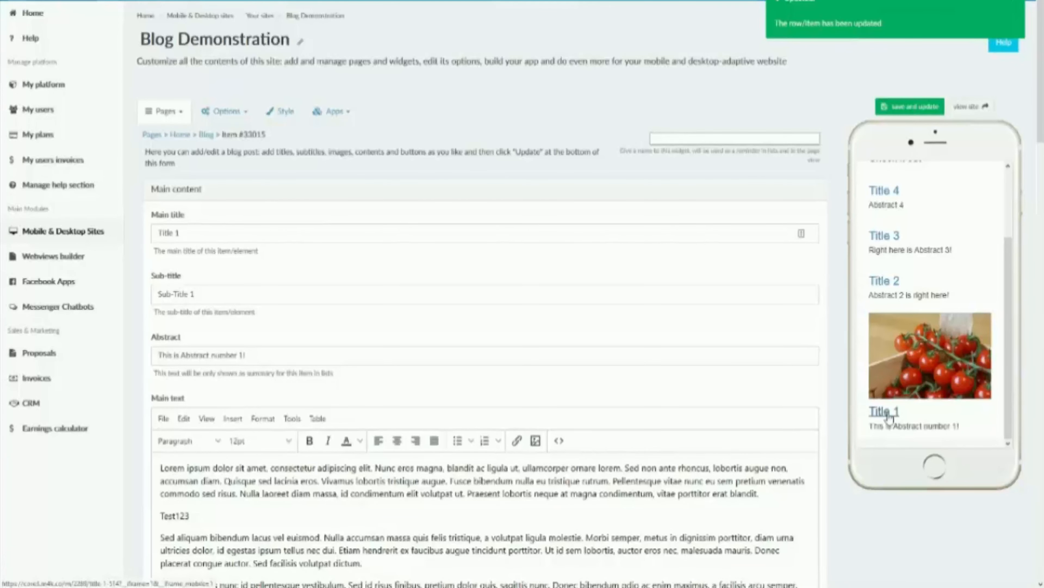
pyautogui.click(887, 413)
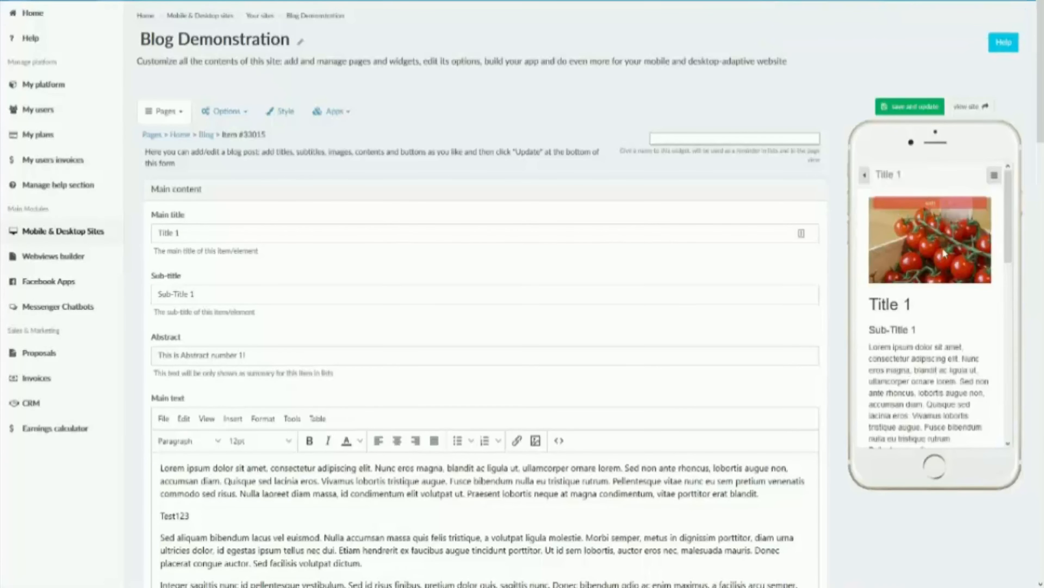
pyautogui.scroll(-2, 944, 253)
# Step: Paste the copied youtu.be link as the Title 1 item's video URL, then save and update the item
pyautogui.scroll(-12, 510, 362)
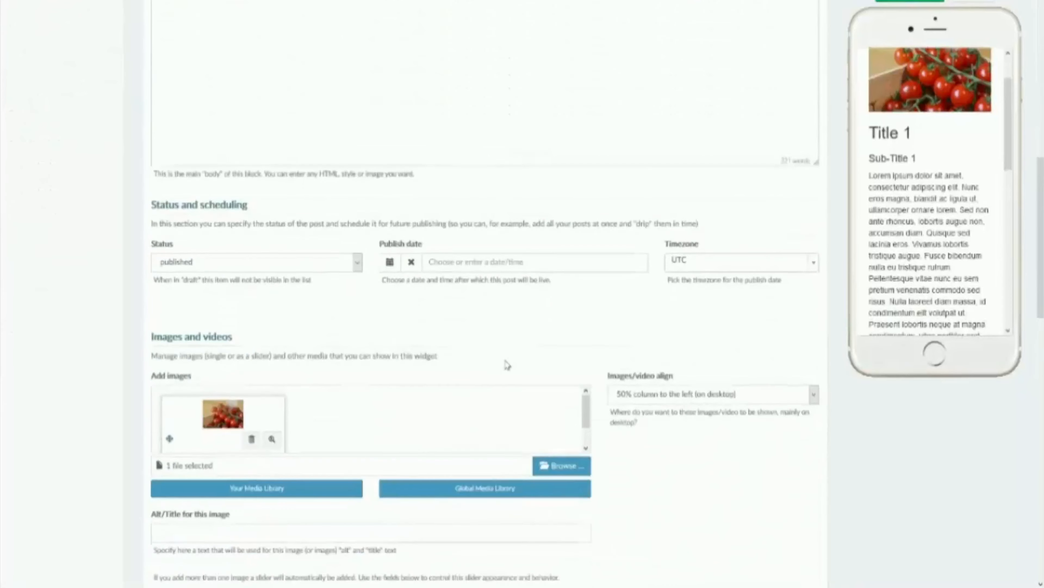
pyautogui.scroll(-3, 506, 364)
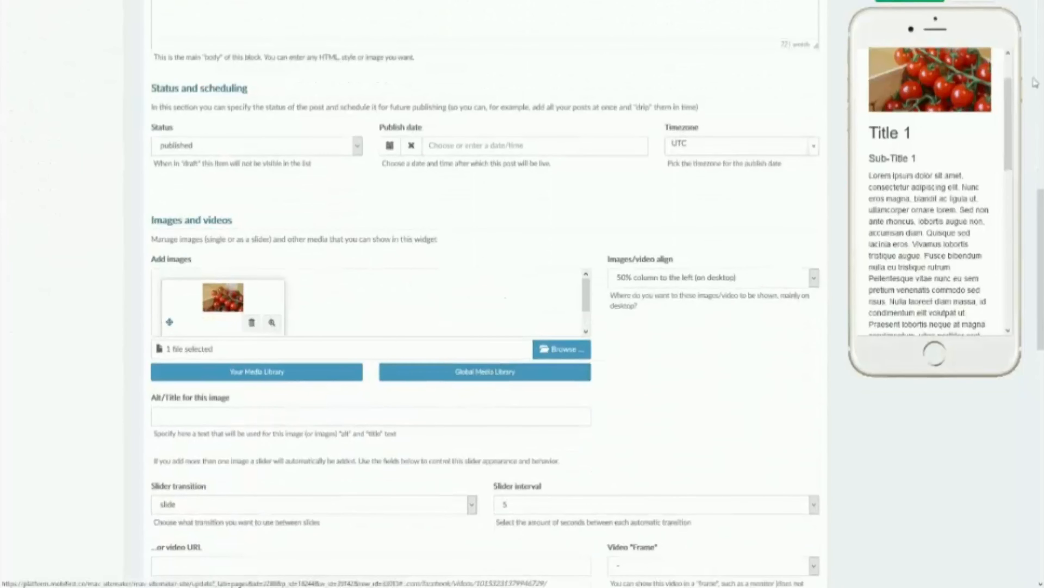
pyautogui.scroll(2, 955, 144)
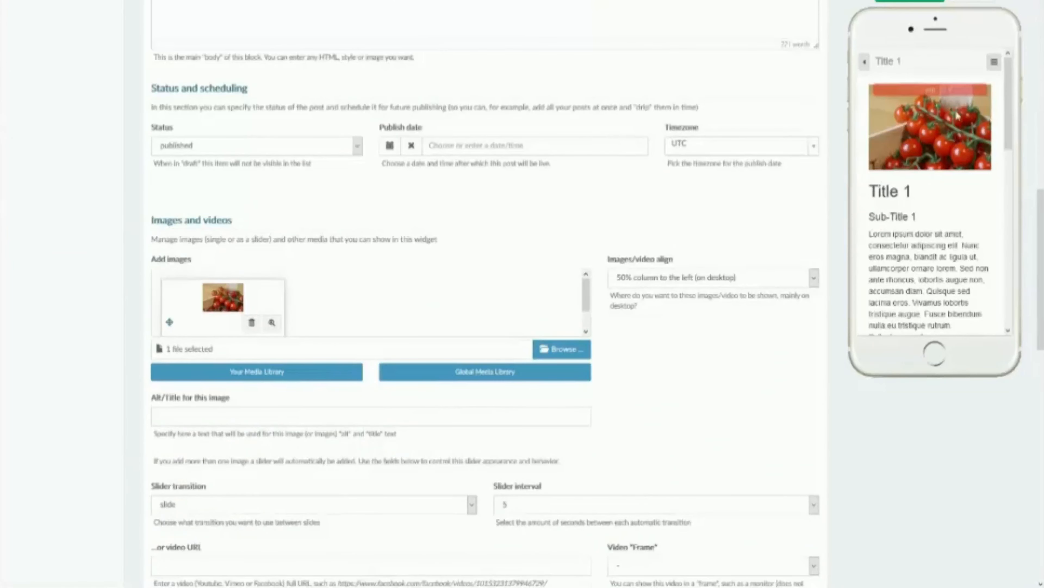
pyautogui.scroll(-1, 299, 403)
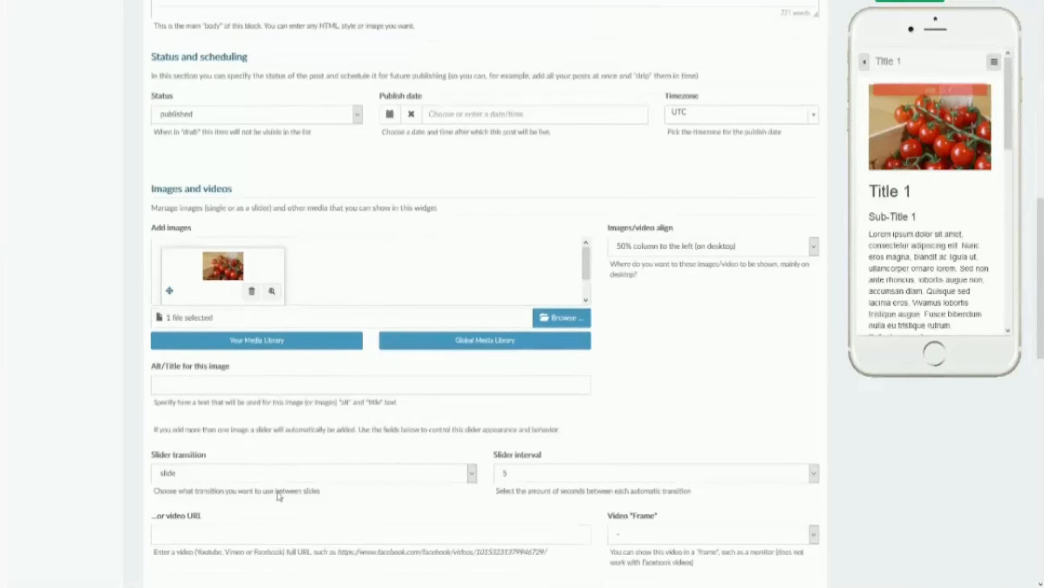
pyautogui.click(235, 511)
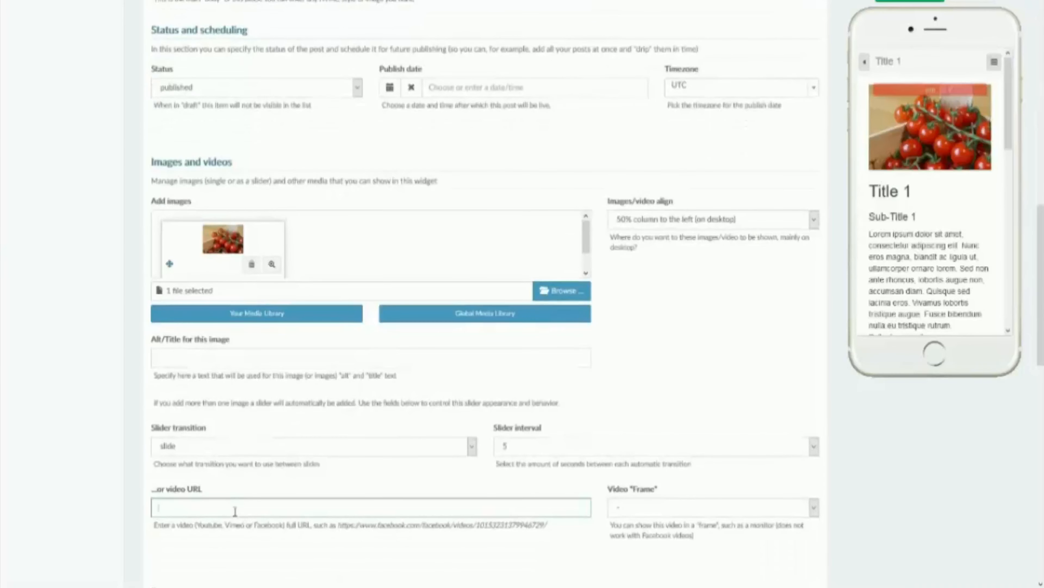
pyautogui.write('https://youtu.be/TNPlWsh3TTD')
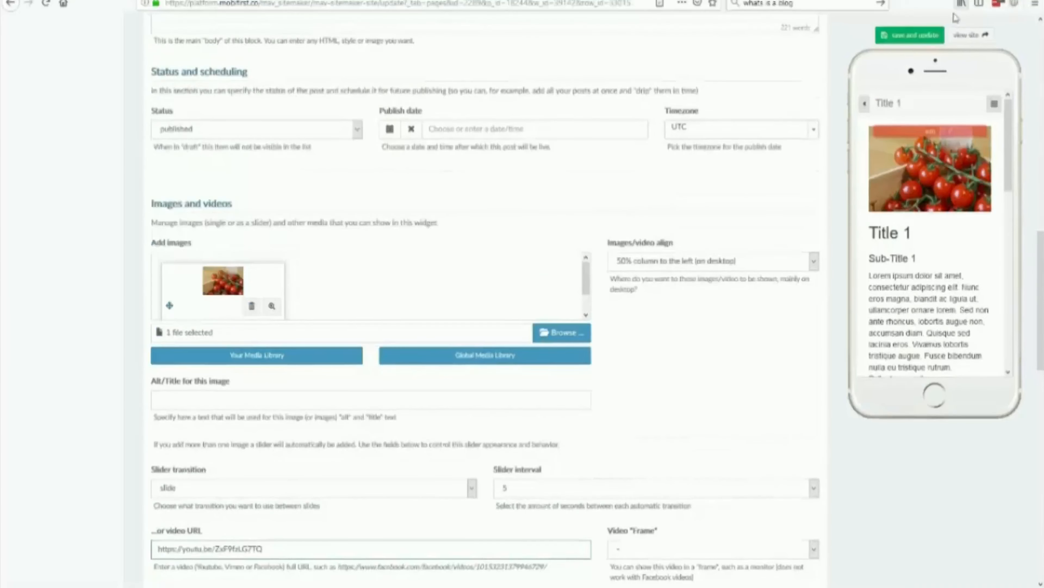
pyautogui.click(911, 41)
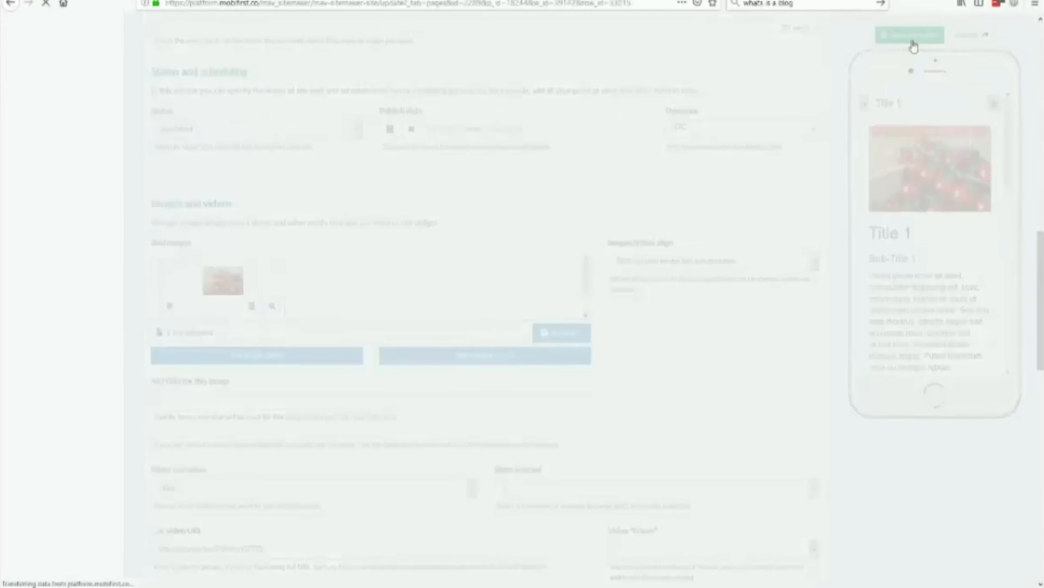
# Step: Open the Title 1 post in the phone preview and play its embedded YouTube video
pyautogui.scroll(-3, 917, 329)
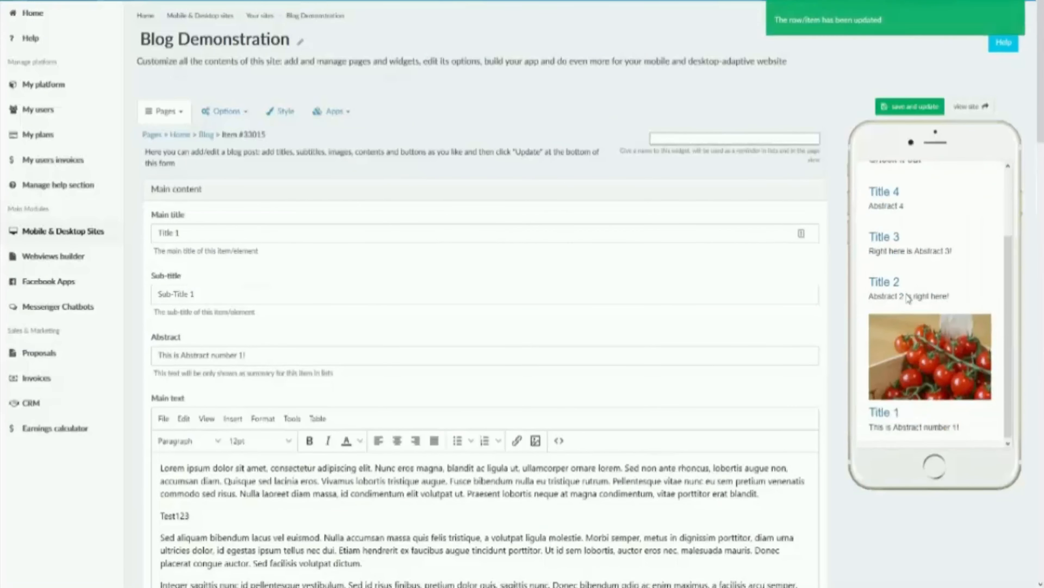
pyautogui.click(880, 411)
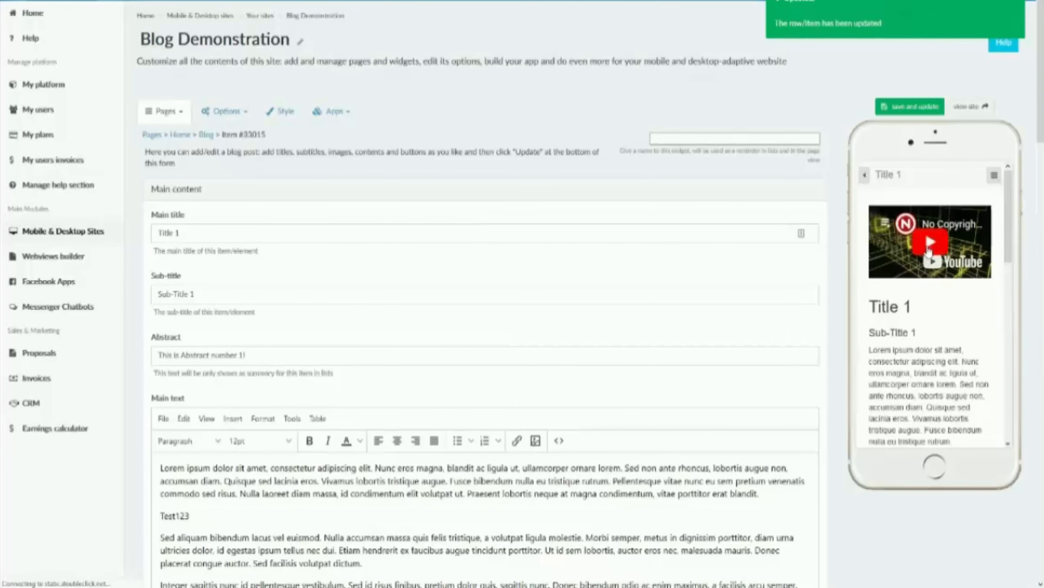
pyautogui.click(929, 247)
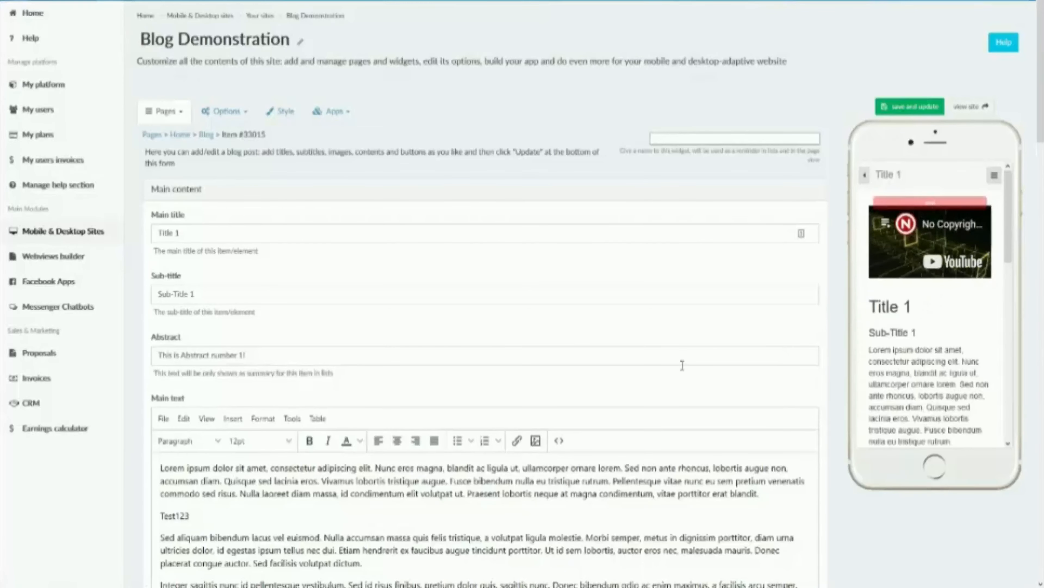
# Step: Add a blank button to the Title 1 post, review its available link types, and save and update the item
pyautogui.scroll(-10, 682, 365)
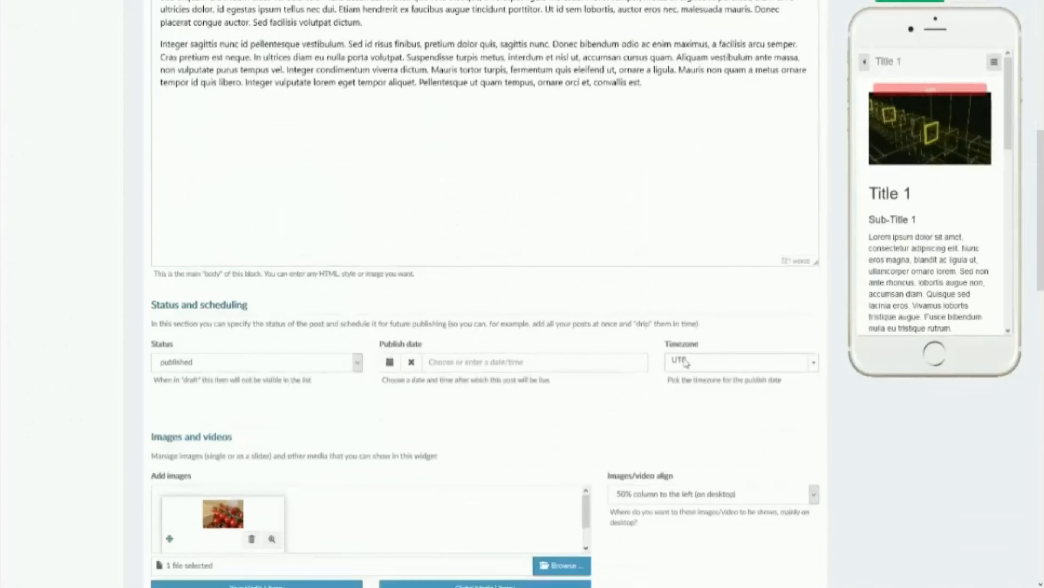
pyautogui.scroll(-8, 685, 362)
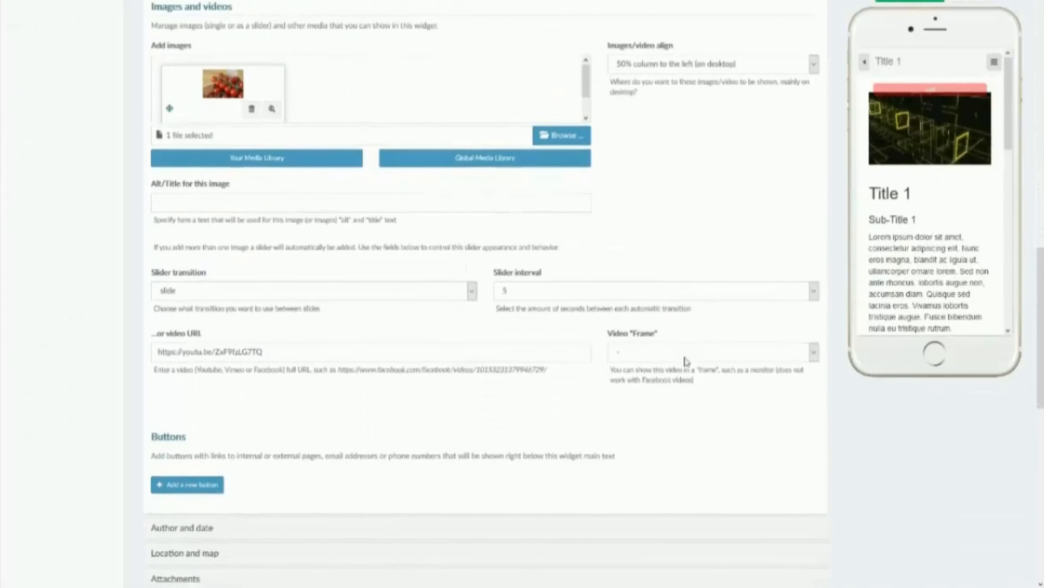
pyautogui.scroll(-2, 685, 362)
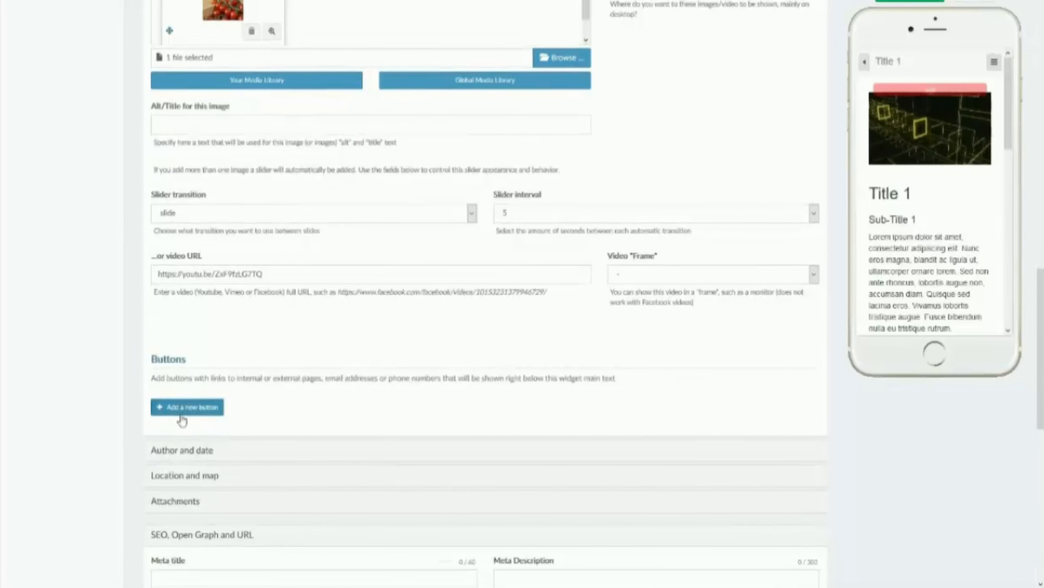
pyautogui.scroll(-6, 933, 271)
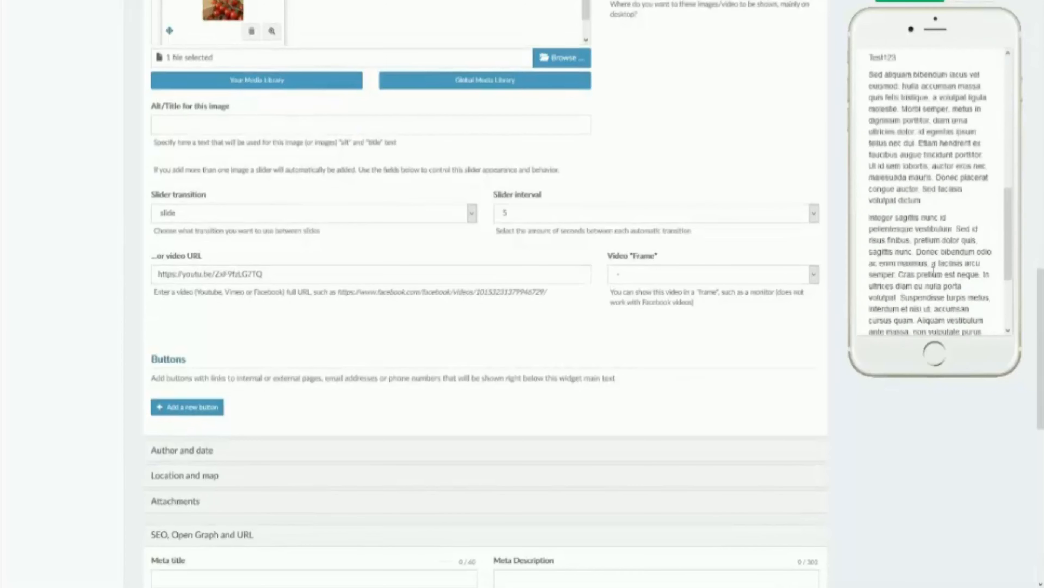
pyautogui.scroll(-3, 934, 272)
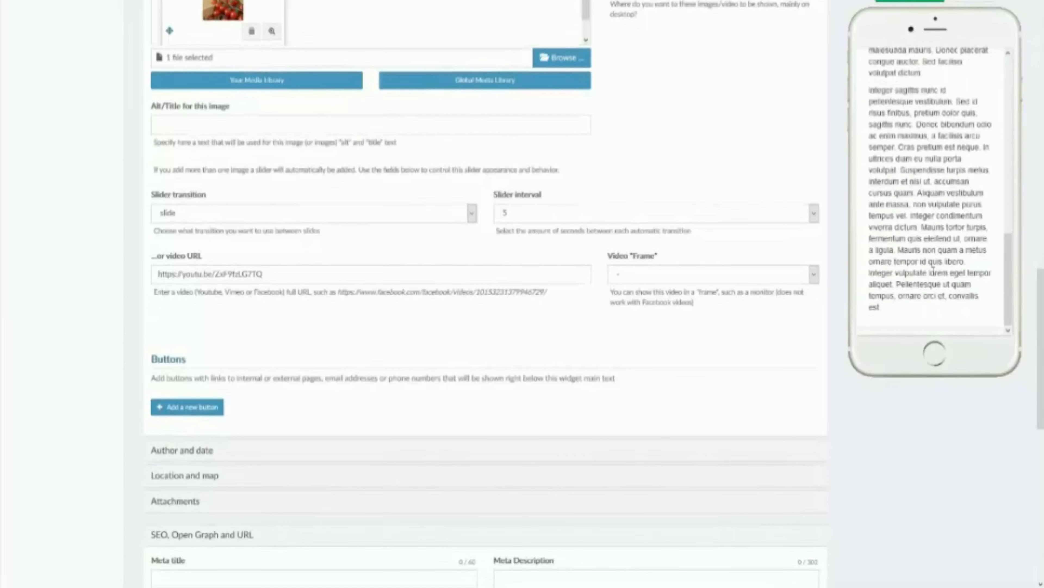
pyautogui.click(192, 408)
pyautogui.click(200, 413)
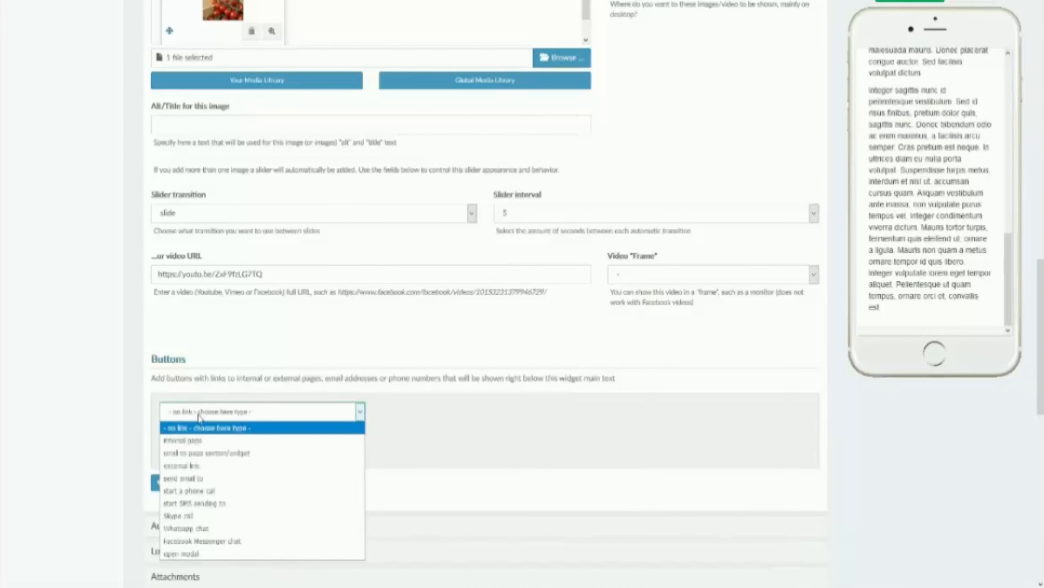
pyautogui.click(530, 443)
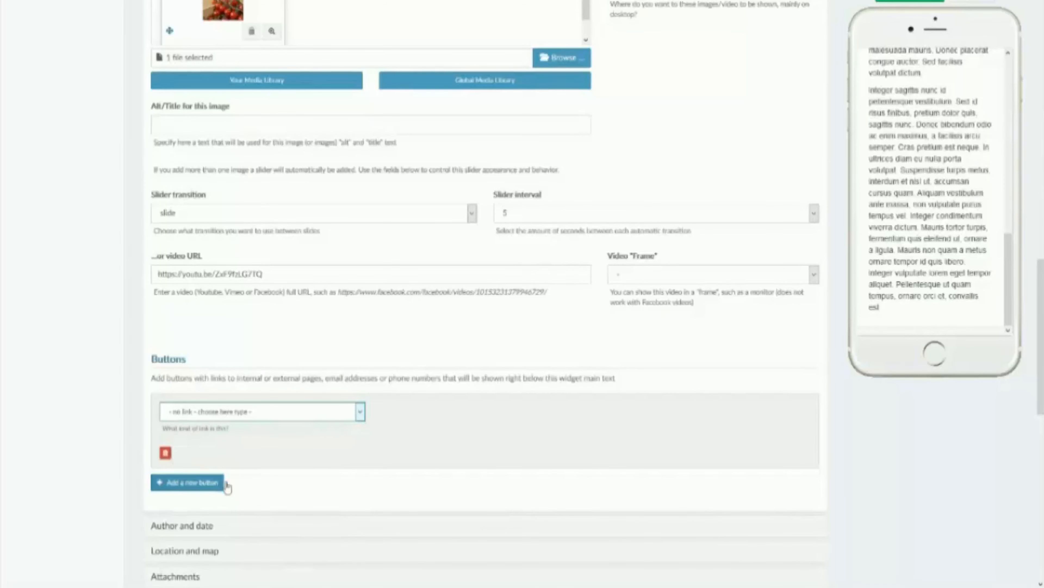
pyautogui.scroll(-2, 306, 479)
pyautogui.click(906, 1)
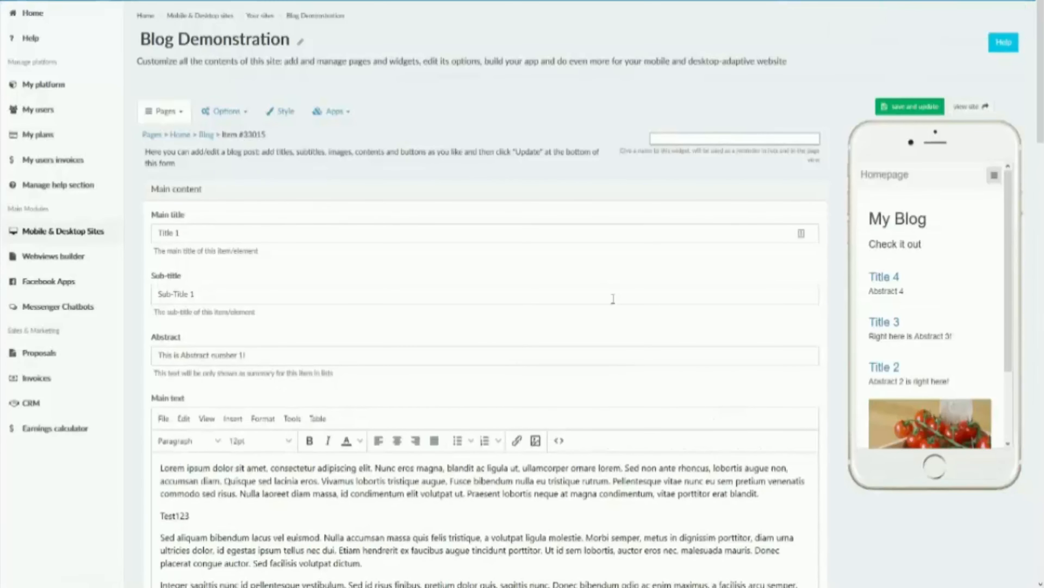
# Step: In the post's Author and date section, set the author to "Author Name" and the author bio to "Bio about Author"
pyautogui.scroll(-10, 613, 299)
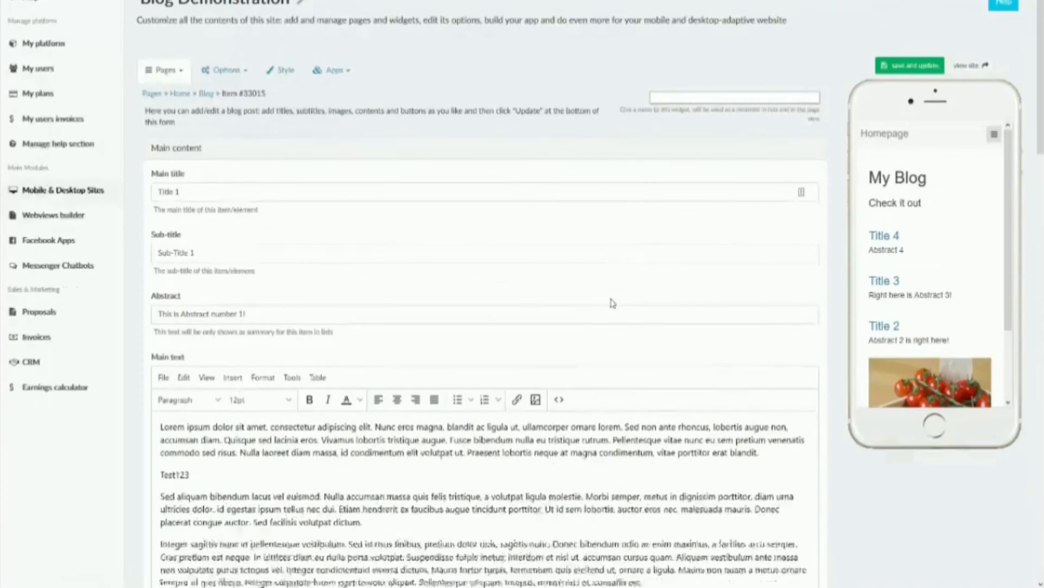
pyautogui.scroll(-10, 327, 326)
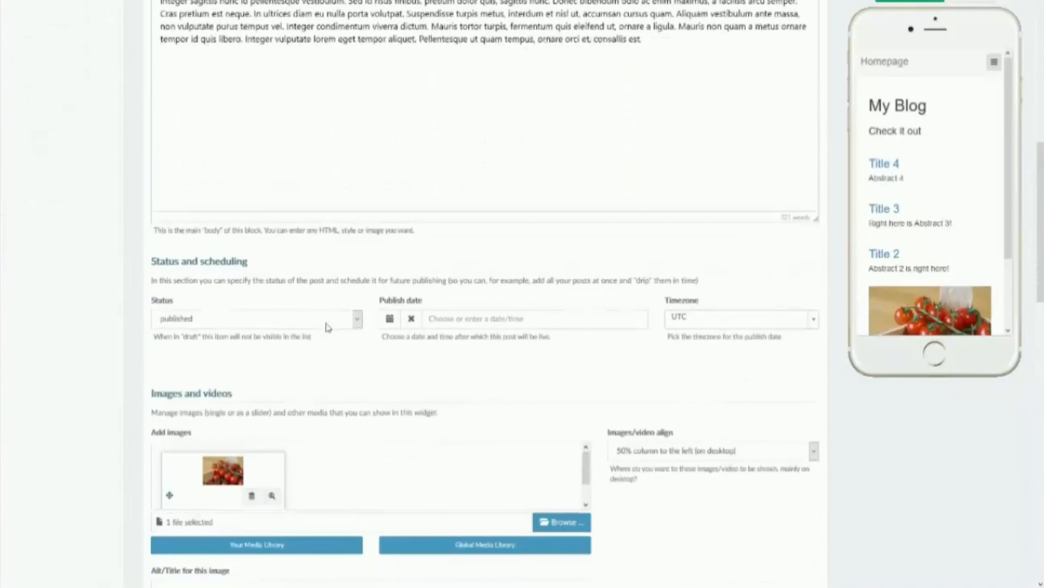
pyautogui.scroll(-2, 327, 326)
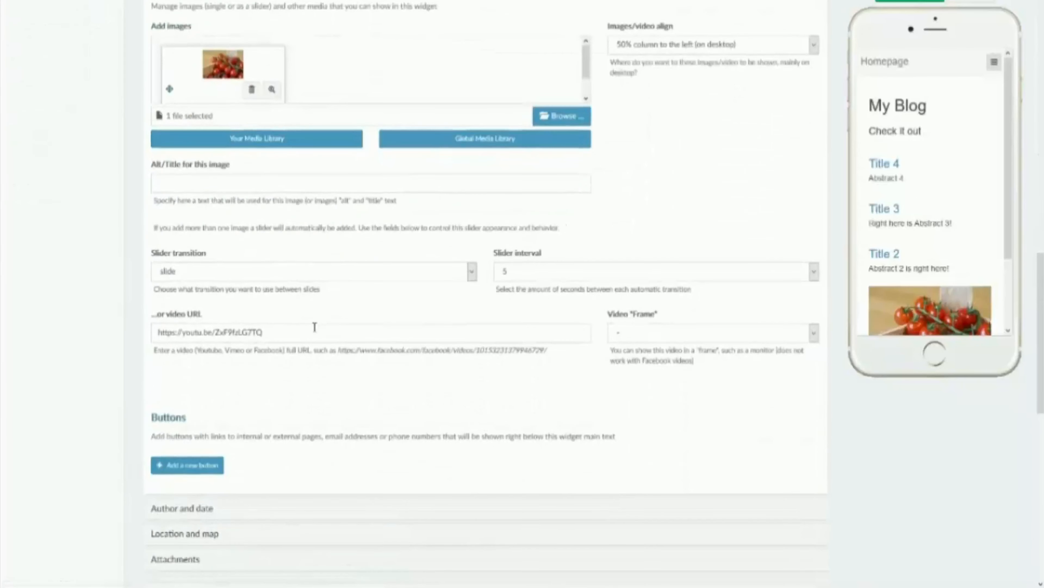
pyautogui.scroll(-13, 164, 515)
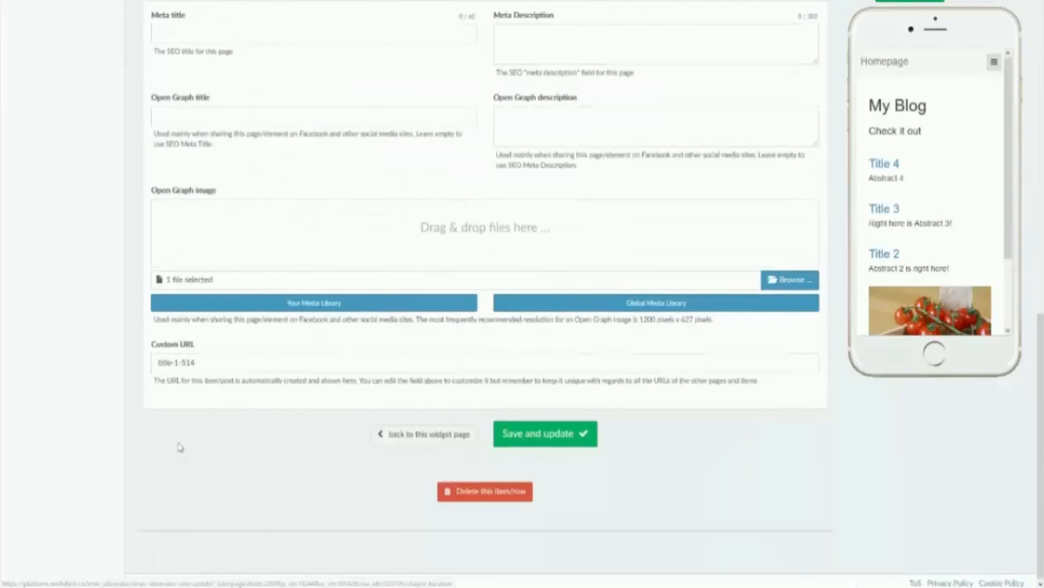
pyautogui.scroll(6, 212, 329)
pyautogui.scroll(7, 222, 313)
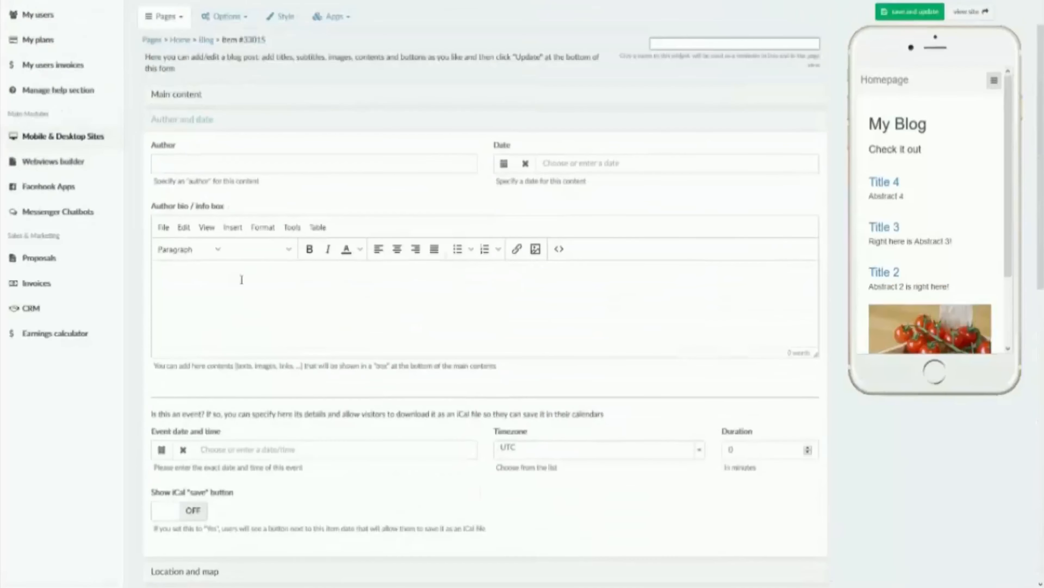
pyautogui.click(218, 170)
pyautogui.write('Author')
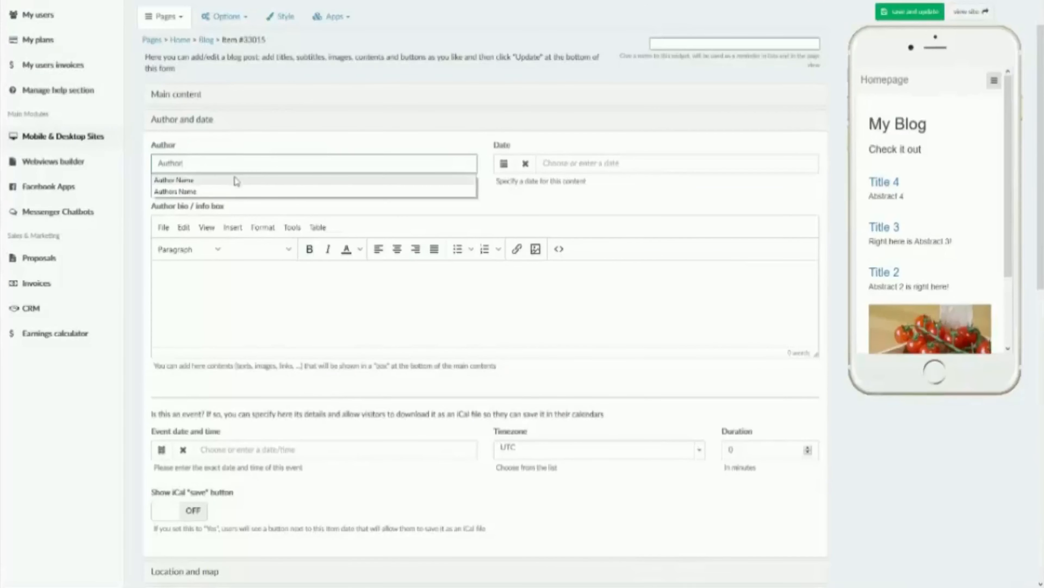
pyautogui.click(242, 179)
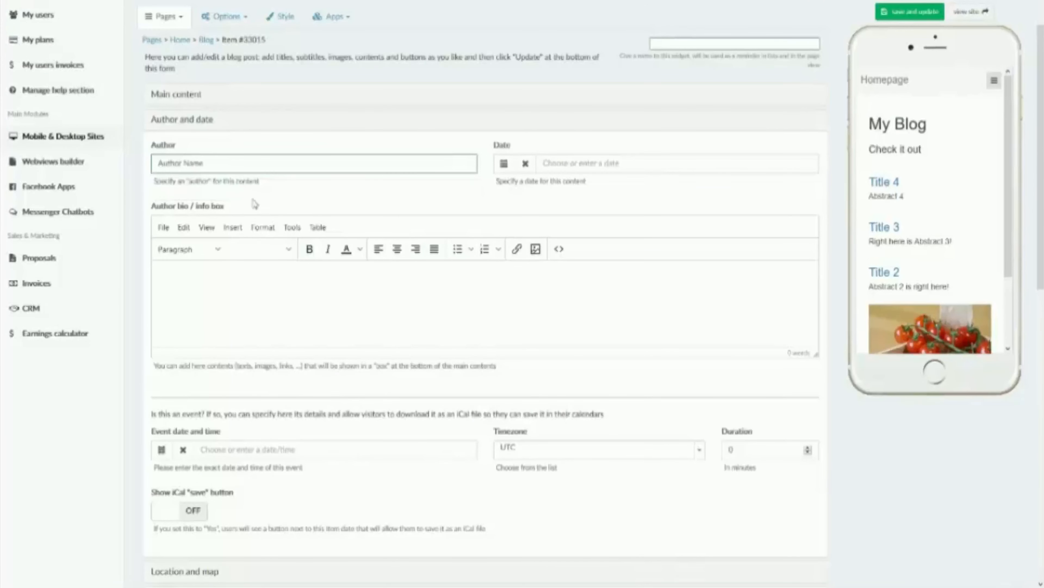
pyautogui.click(261, 318)
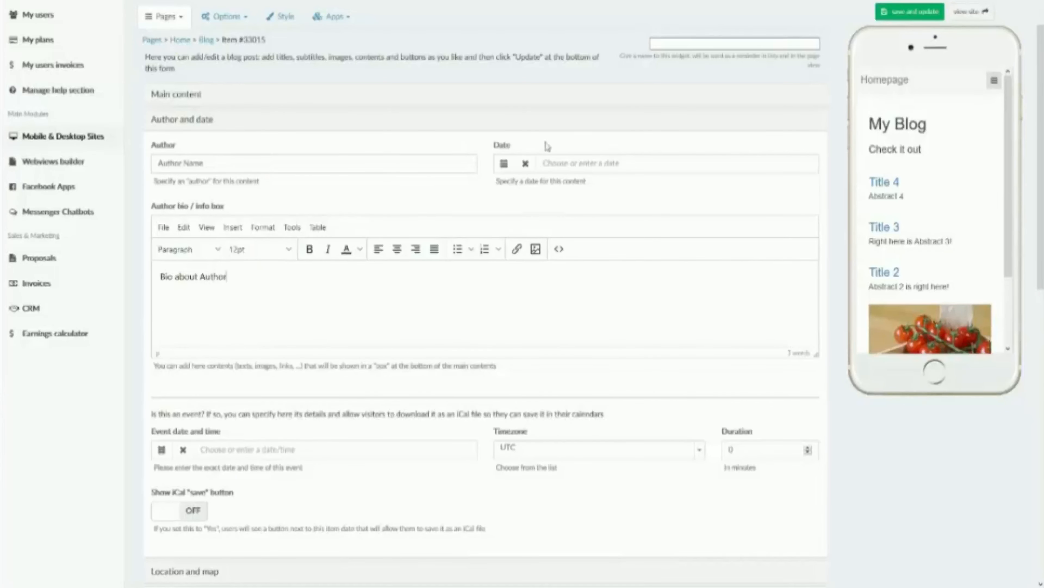
# Step: Set the post's date to 24-Apr-2019 and save and update the item
pyautogui.click(504, 165)
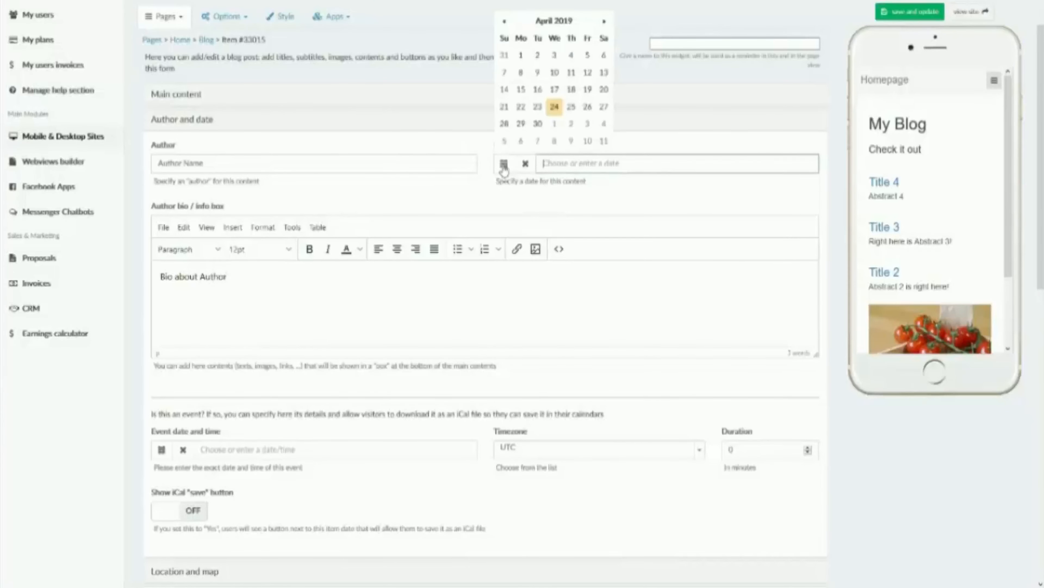
pyautogui.click(551, 109)
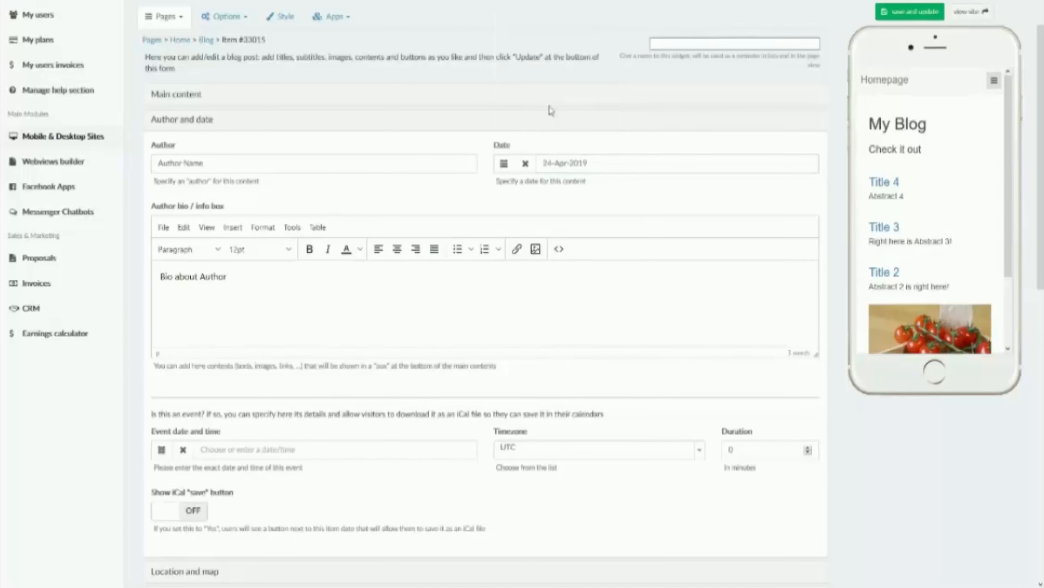
pyautogui.click(909, 11)
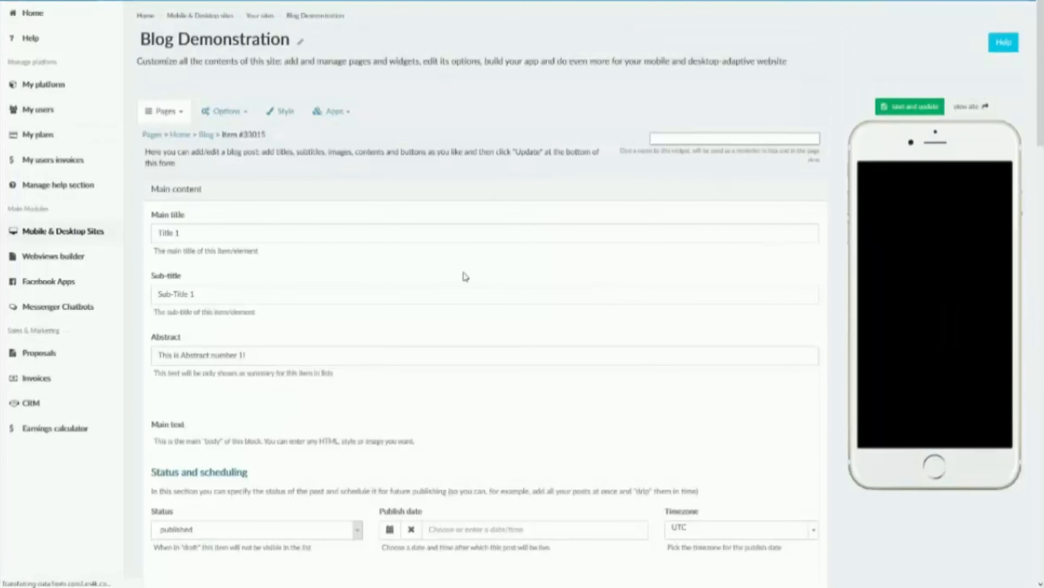
# Step: Check the date, author name and author bio in the blog list and inside the Title 1 post in the phone preview
pyautogui.scroll(-3, 989, 341)
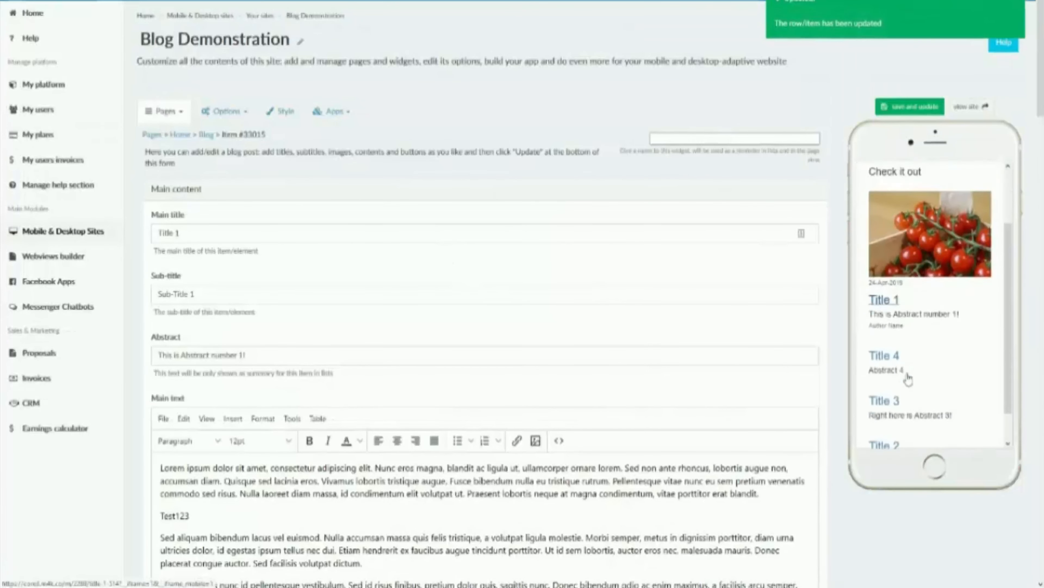
pyautogui.scroll(4, 979, 342)
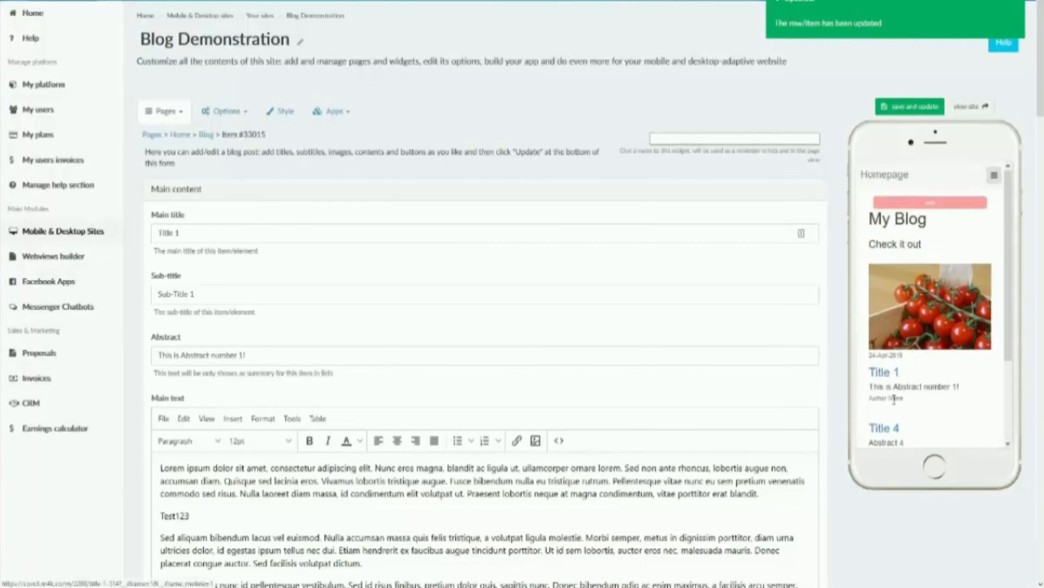
pyautogui.moveTo(901, 399); pyautogui.dragTo(877, 399)
pyautogui.click(884, 372)
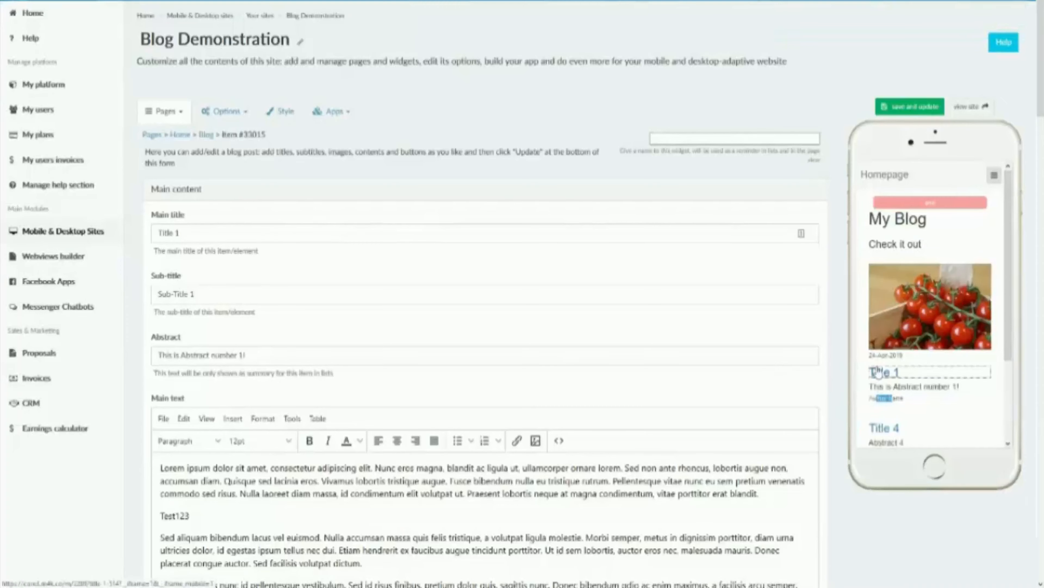
pyautogui.scroll(-10, 926, 284)
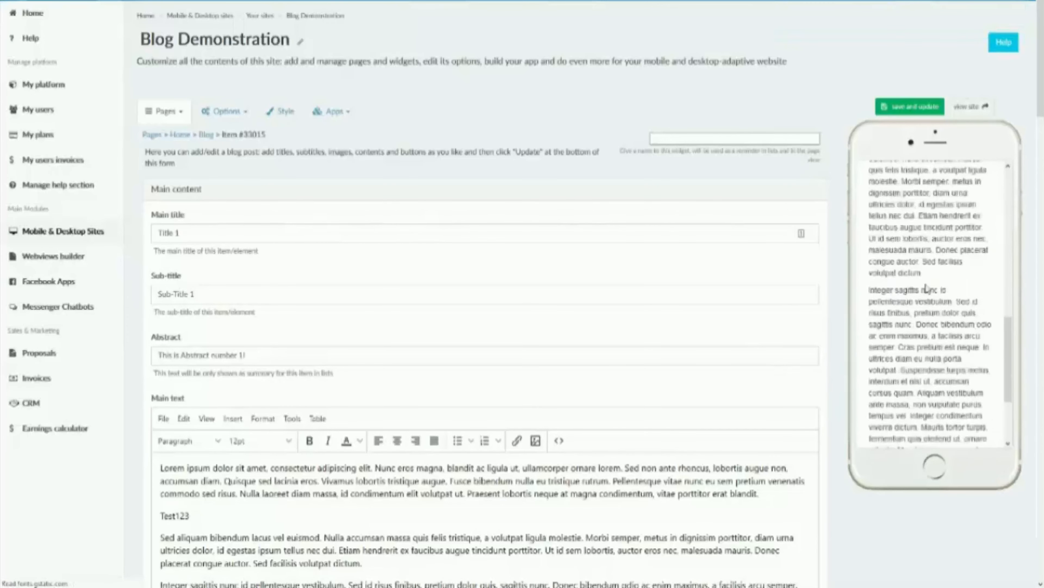
# Step: In the post's Location and map section, search for address "123", pick the suggested Philadelphia street address, and save and update the item
pyautogui.scroll(-20, 582, 357)
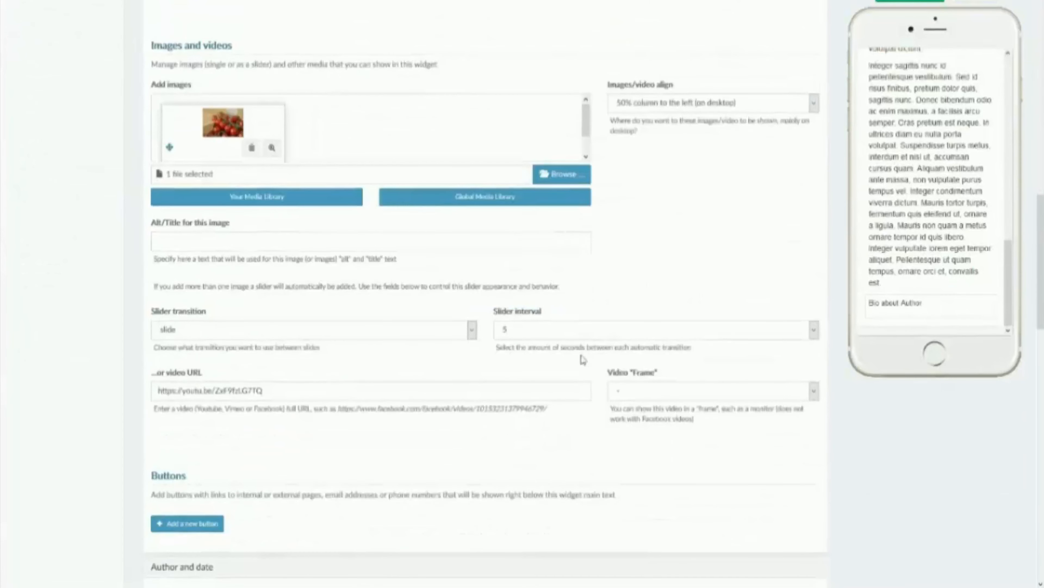
pyautogui.scroll(-4, 208, 310)
pyautogui.scroll(-6, 338, 379)
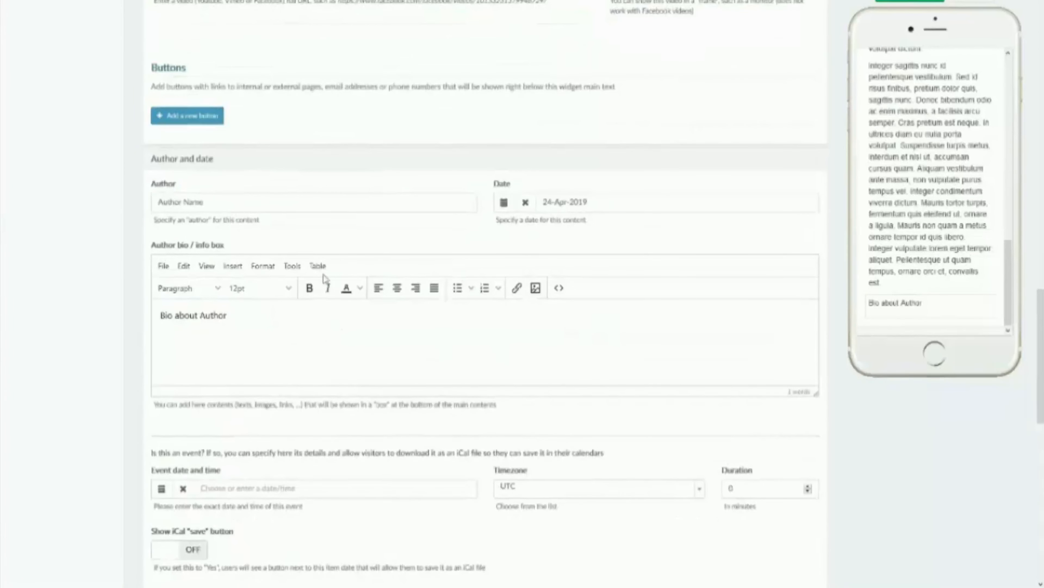
pyautogui.scroll(-4, 331, 288)
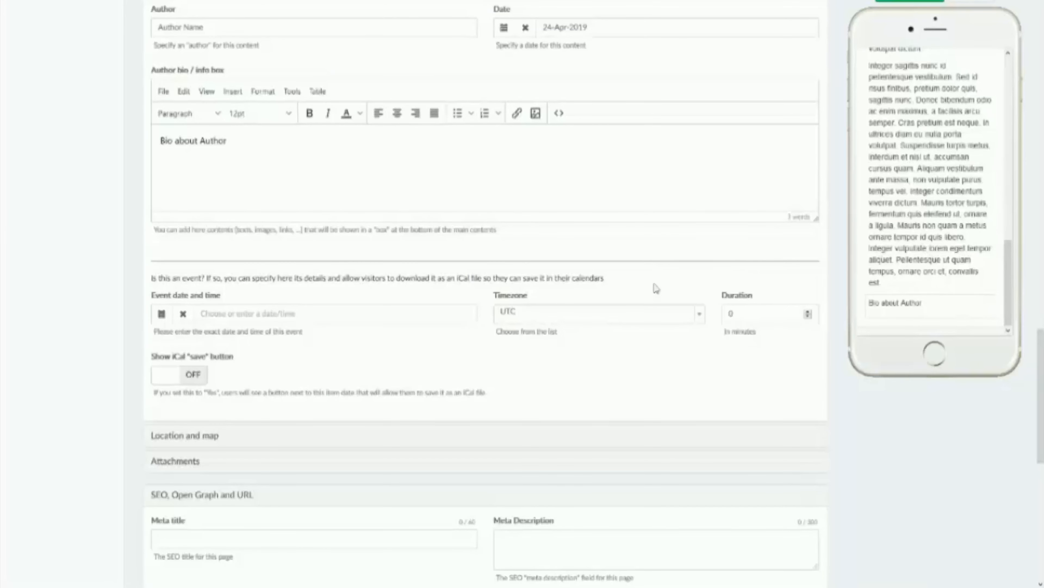
pyautogui.click(206, 444)
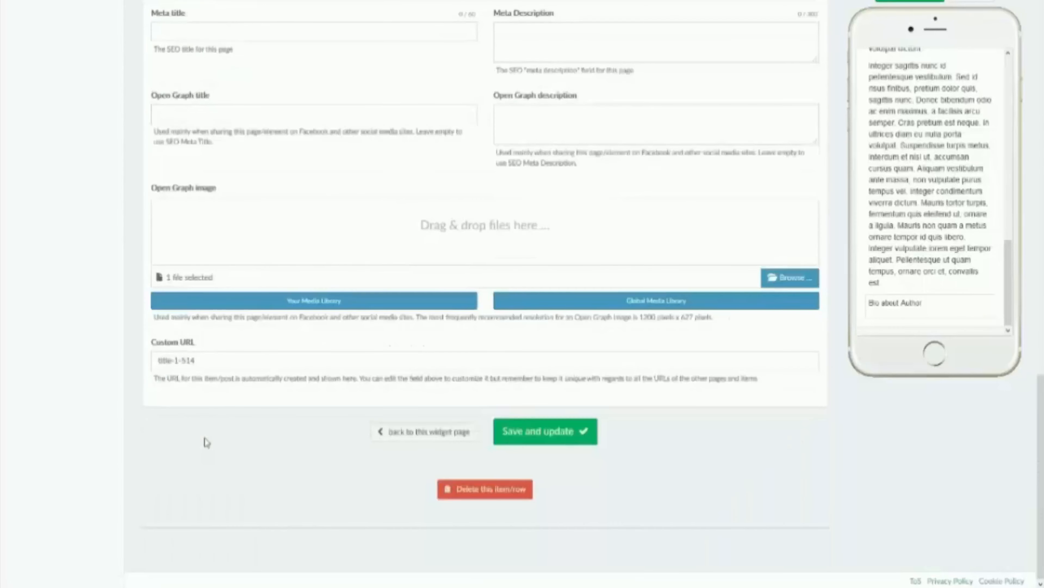
pyautogui.scroll(6, 242, 216)
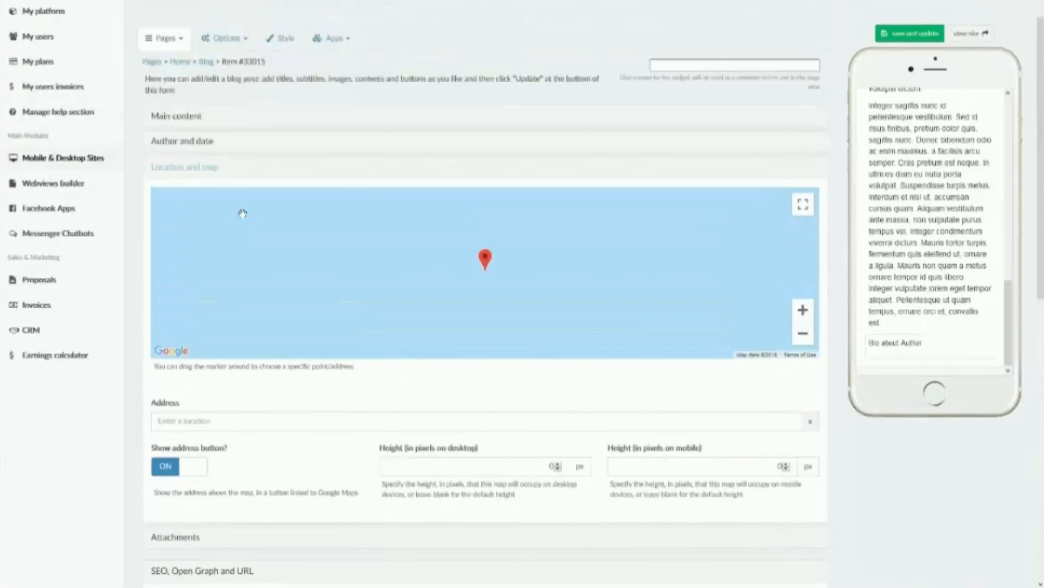
pyautogui.click(376, 428)
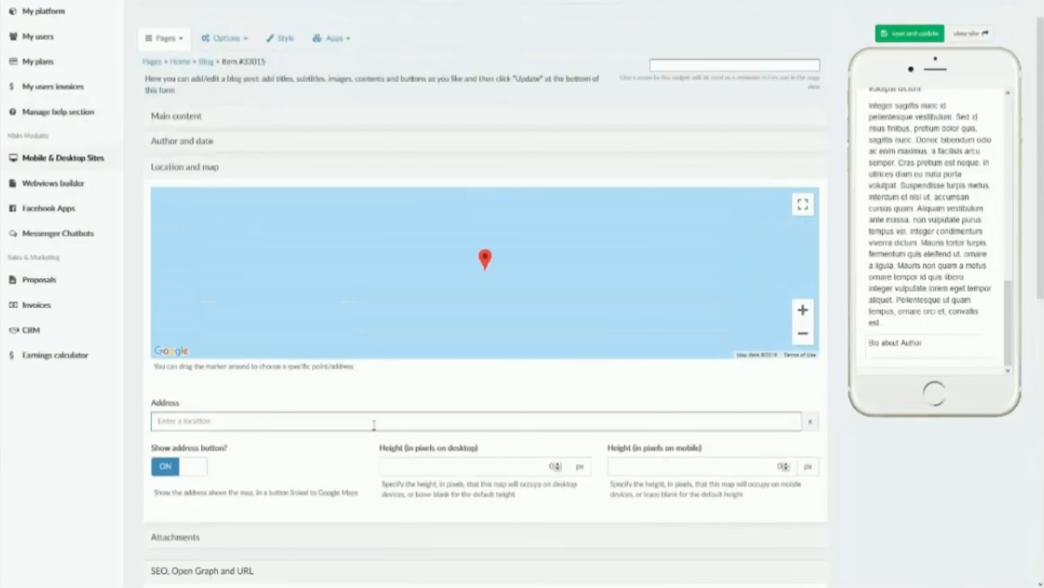
pyautogui.write('123')
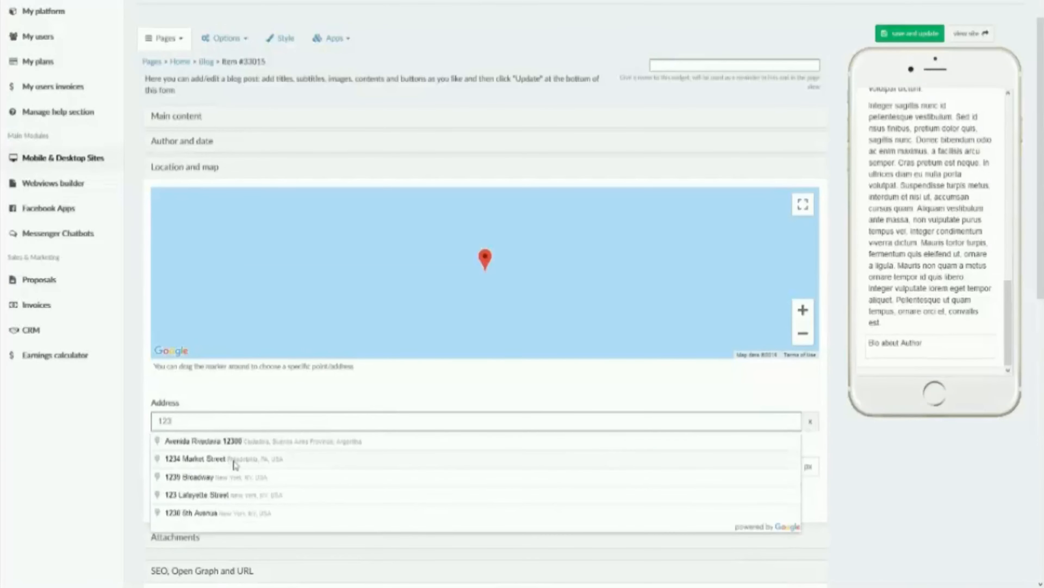
pyautogui.click(236, 460)
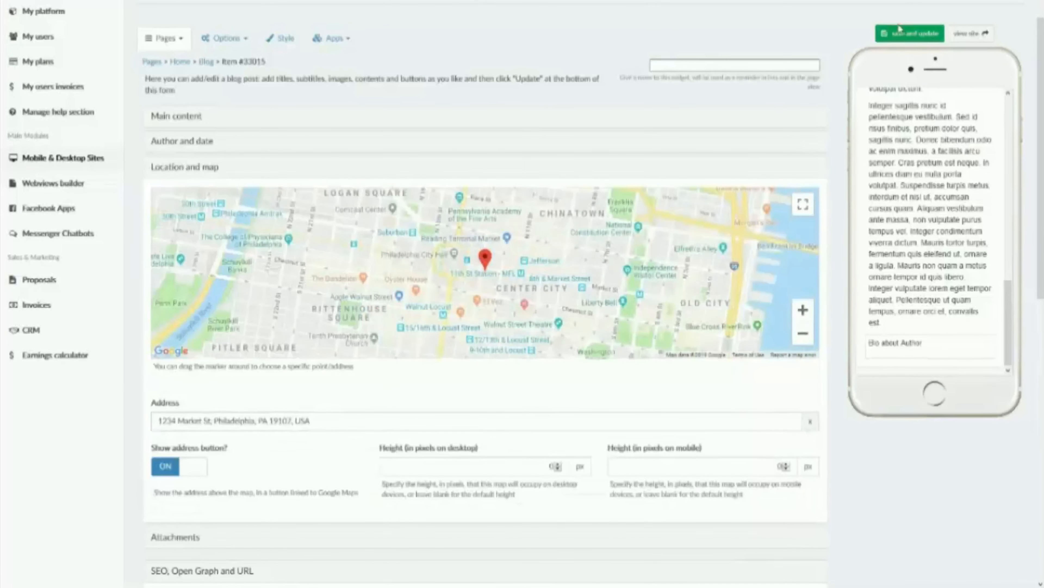
pyautogui.click(911, 33)
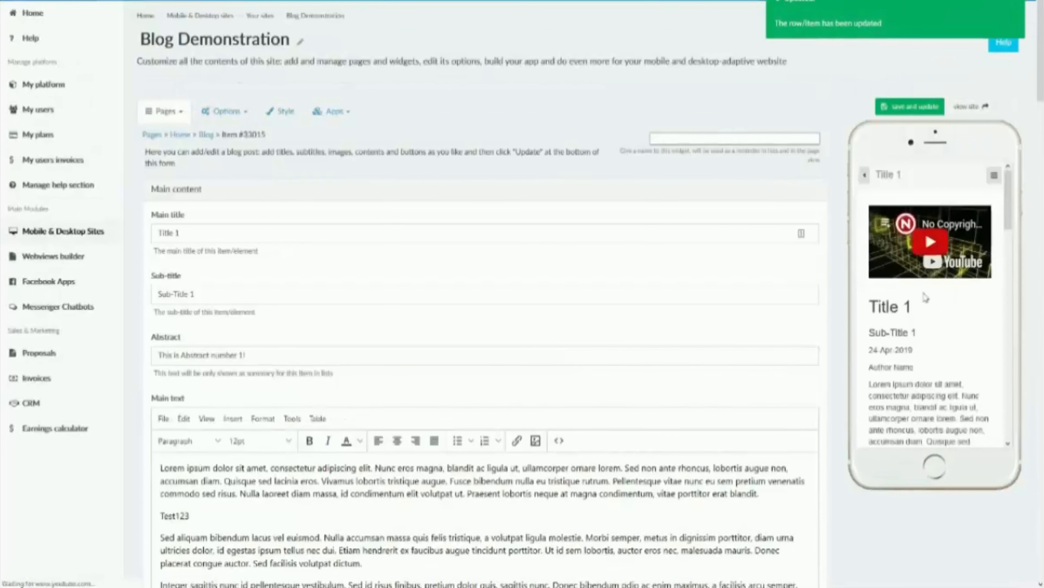
# Step: Check the address button and location map inside the Title 1 post in the phone preview
pyautogui.scroll(-10, 905, 288)
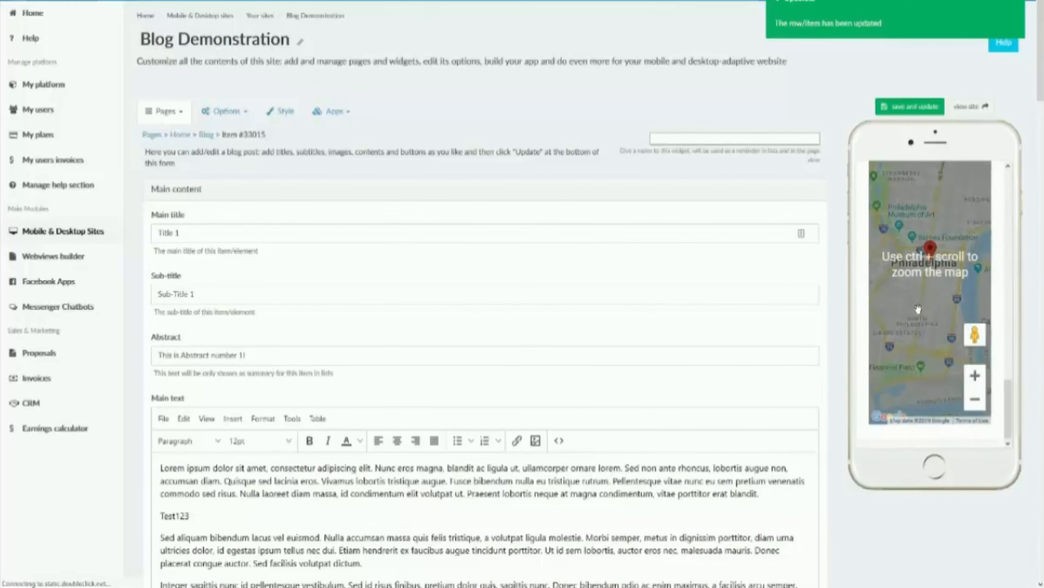
pyautogui.scroll(-15, 699, 280)
pyautogui.scroll(-20, 725, 232)
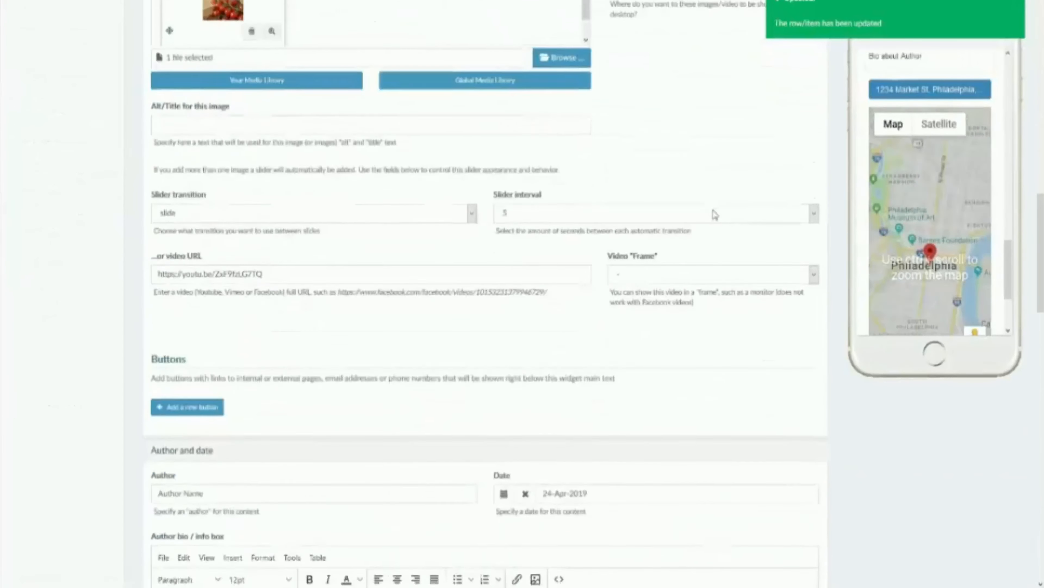
# Step: Upload the cake_bake image from the Pictures folder as the post's Attachment #1, and save and update the item
pyautogui.scroll(-10, 562, 271)
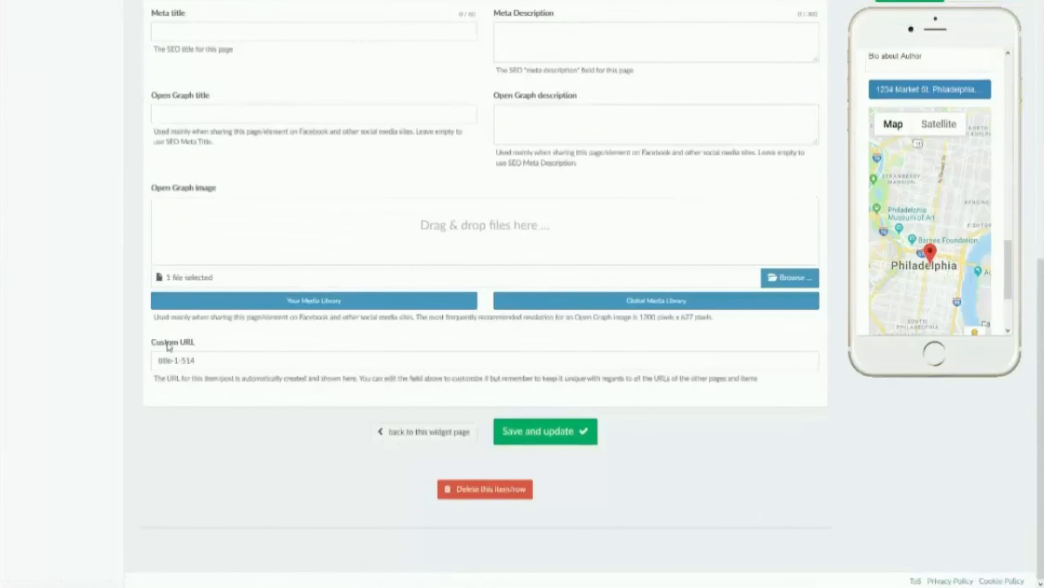
pyautogui.scroll(10, 168, 346)
pyautogui.click(442, 288)
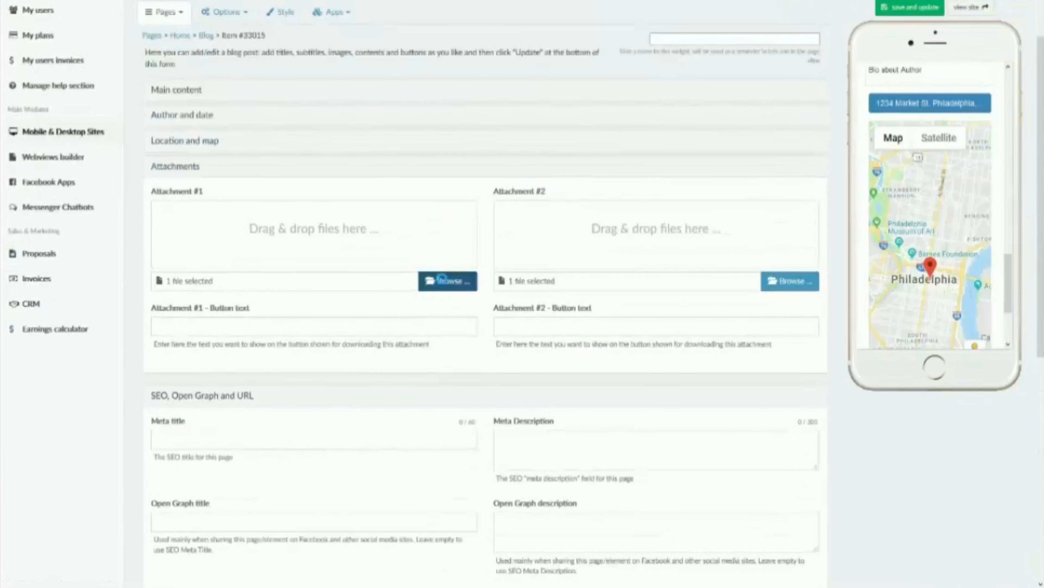
pyautogui.click(323, 71)
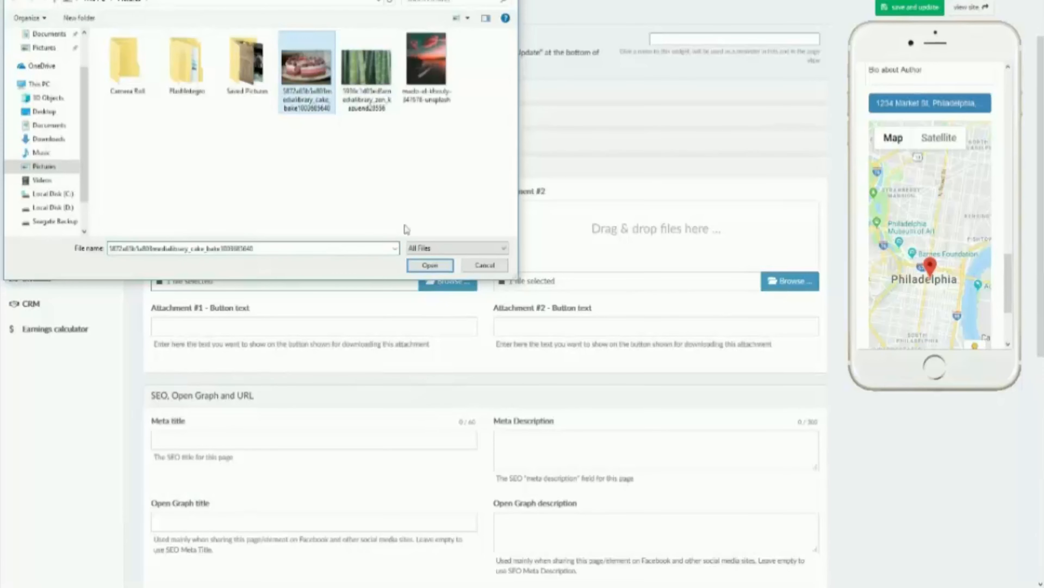
pyautogui.click(428, 265)
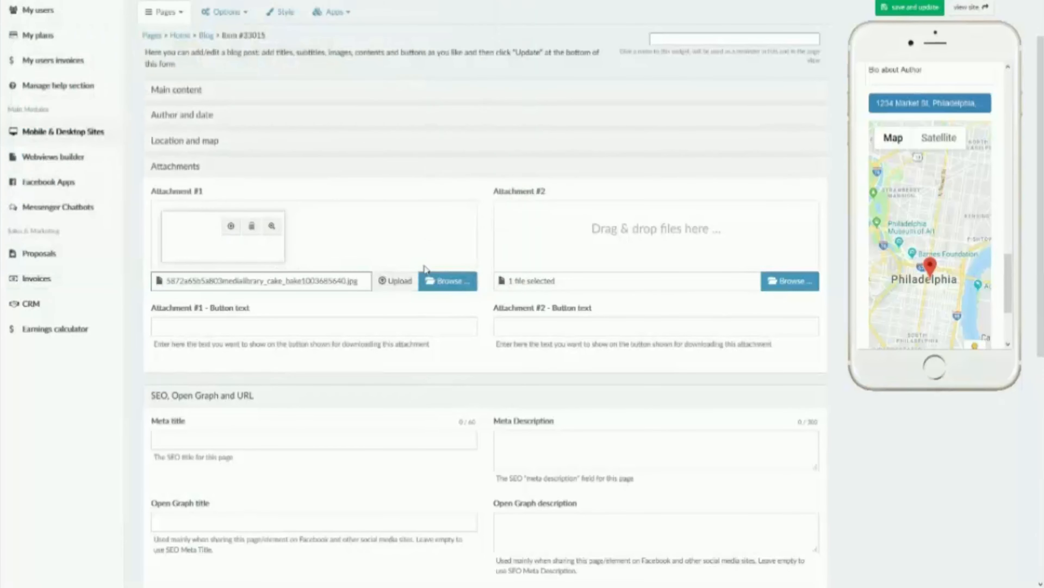
pyautogui.click(397, 281)
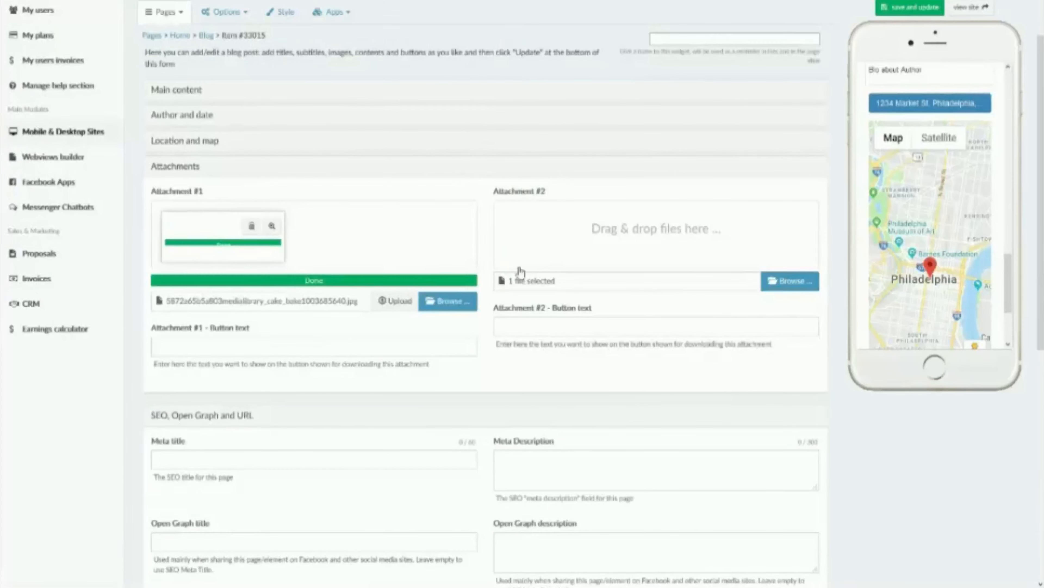
pyautogui.click(898, 13)
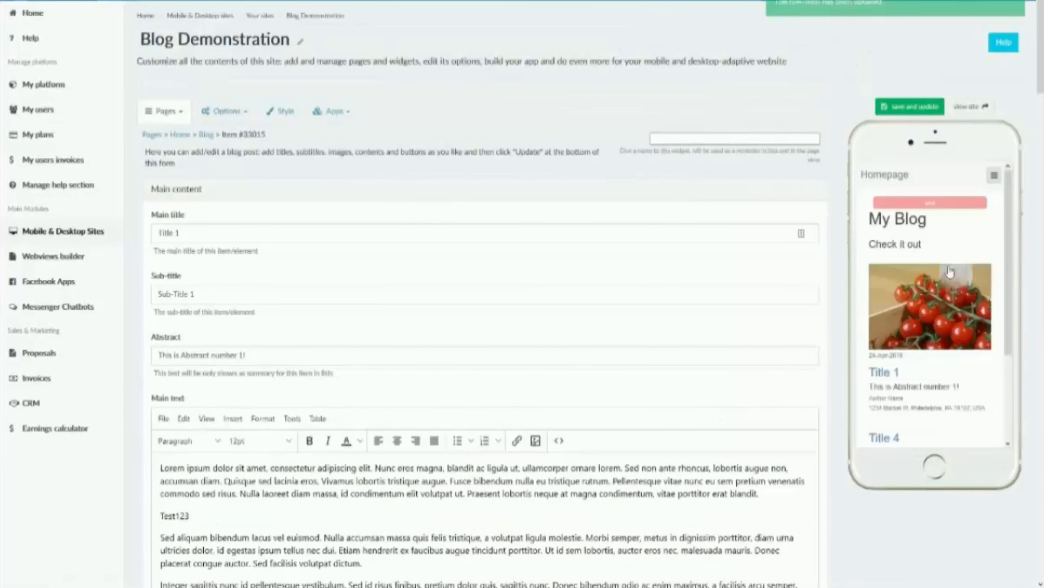
# Step: Open Title 1 in the phone preview, test its Download file button, and return to the site editor
pyautogui.click(897, 377)
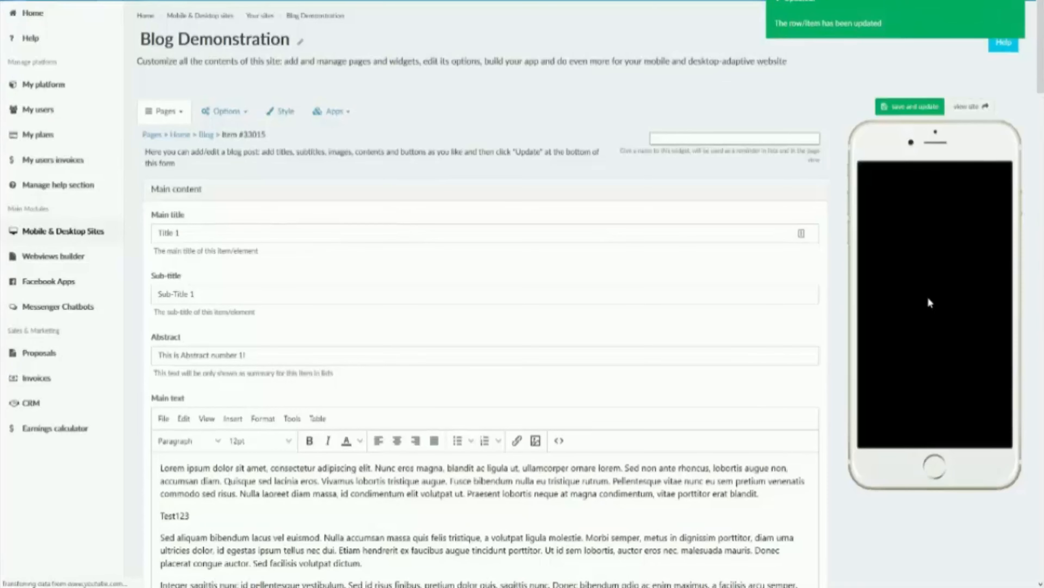
pyautogui.scroll(-10, 931, 288)
pyautogui.scroll(5, 932, 288)
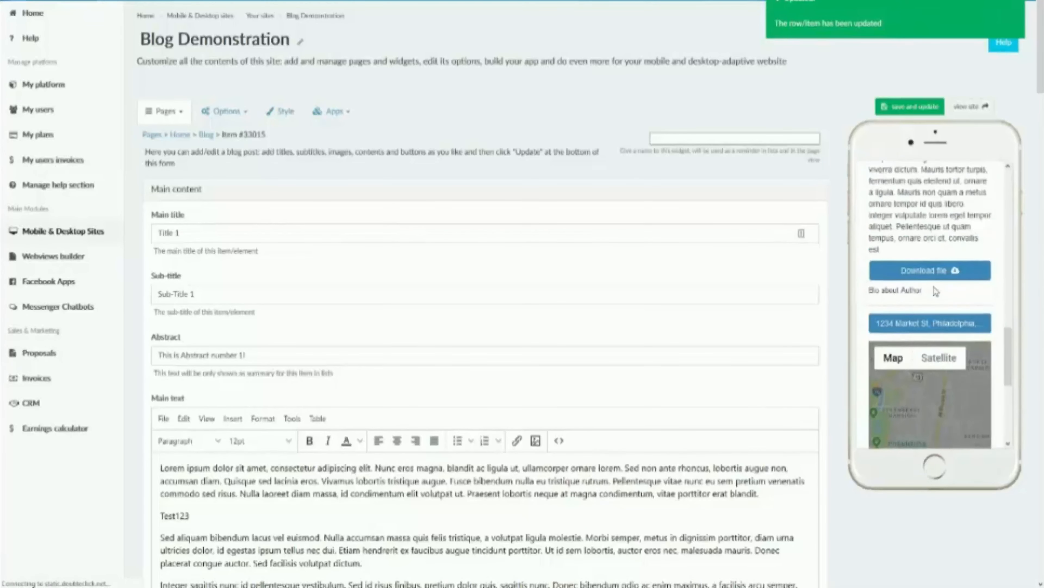
pyautogui.click(926, 272)
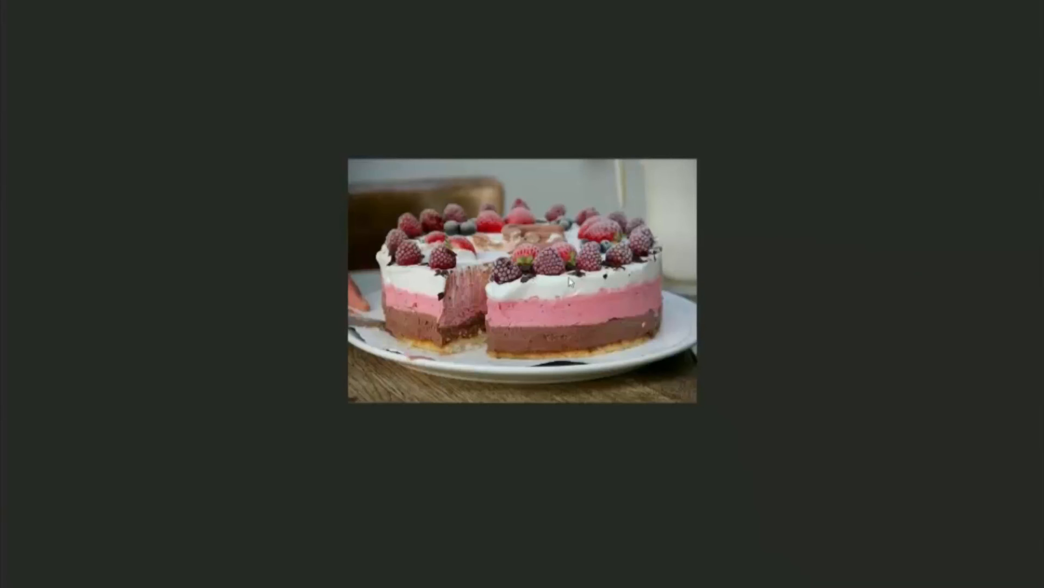
pyautogui.press('F11')
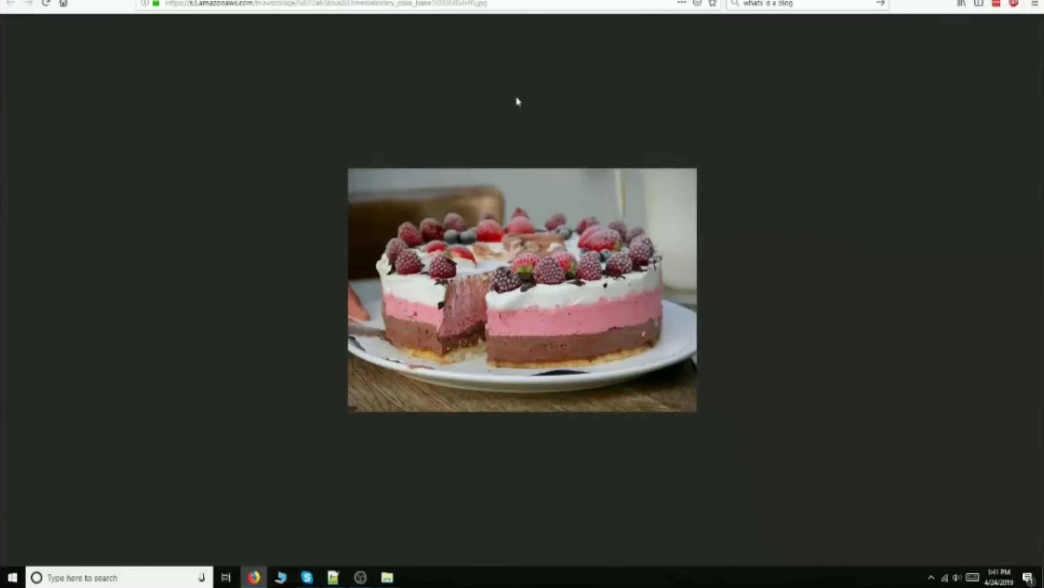
pyautogui.click(198, 1)
pyautogui.scroll(-1, 290, 323)
pyautogui.press('F11')
# Step: Review the post's remaining settings: event details, attachment button texts, SEO and Open Graph fields, custom URL, and status and scheduling
pyautogui.scroll(-15, 291, 323)
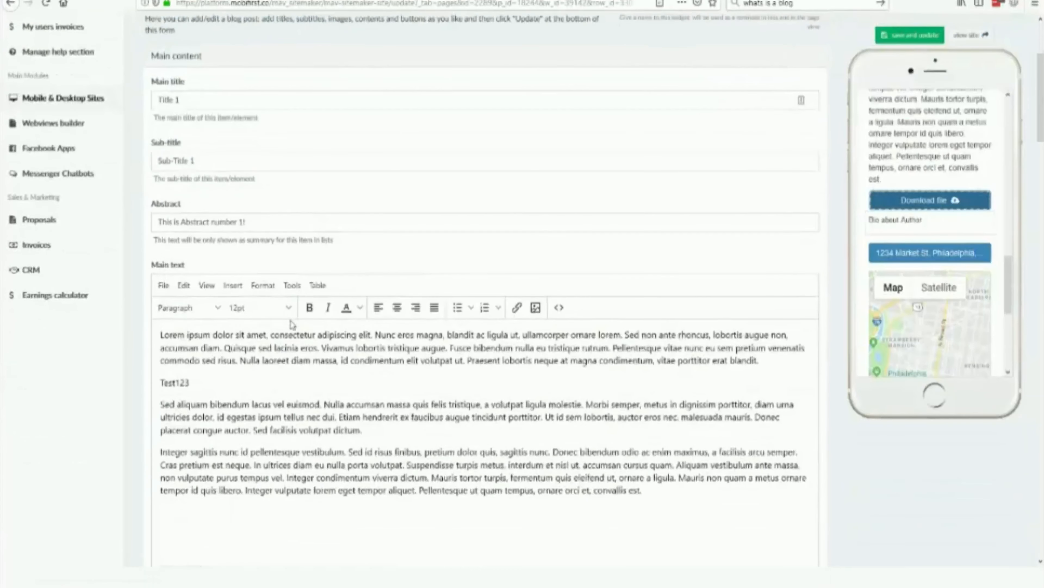
pyautogui.scroll(-5, 293, 325)
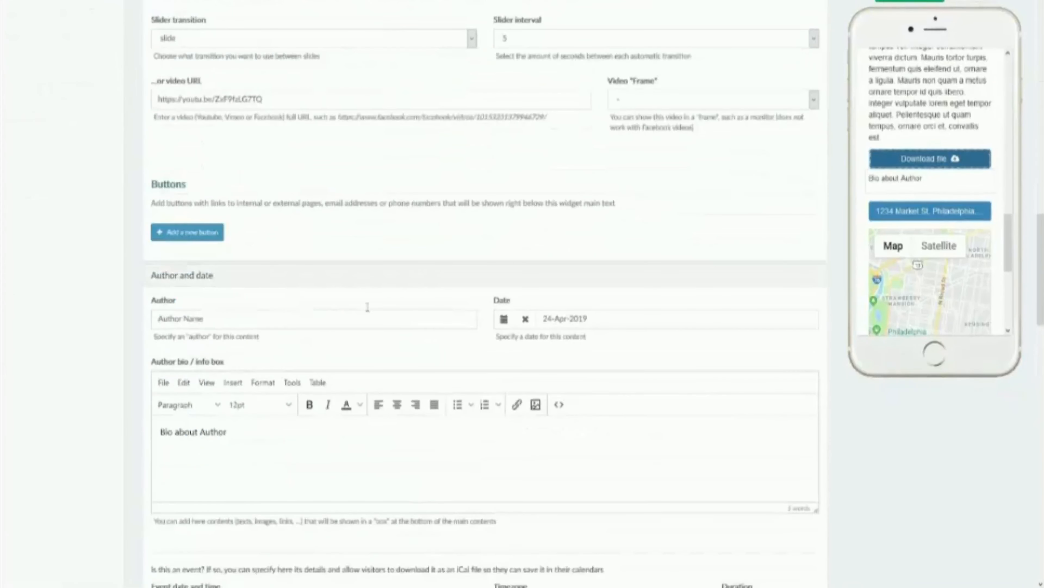
pyautogui.scroll(-6, 884, 272)
pyautogui.scroll(-6, 906, 309)
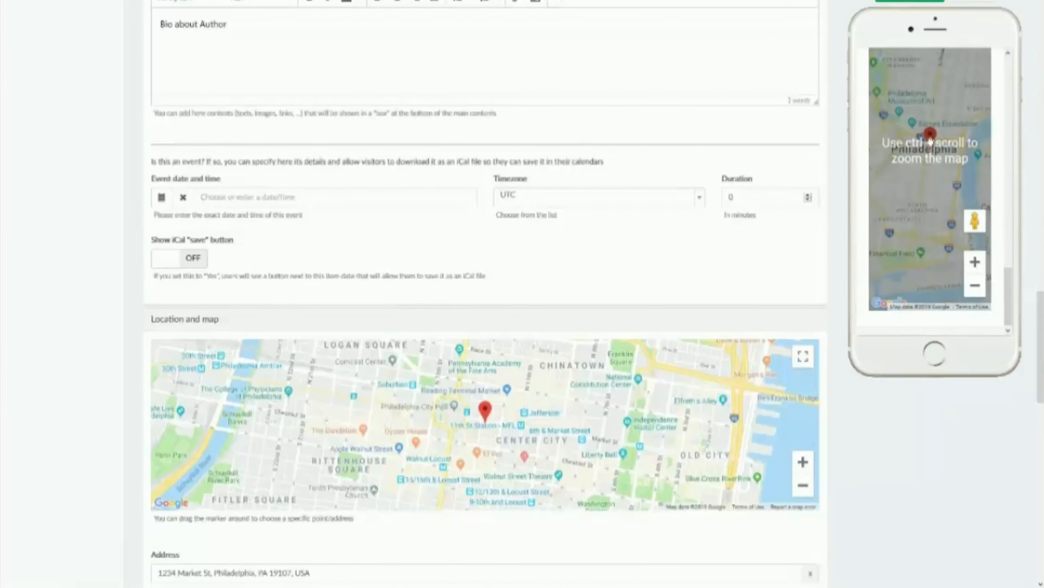
pyautogui.scroll(2, 888, 132)
pyautogui.scroll(4, 888, 132)
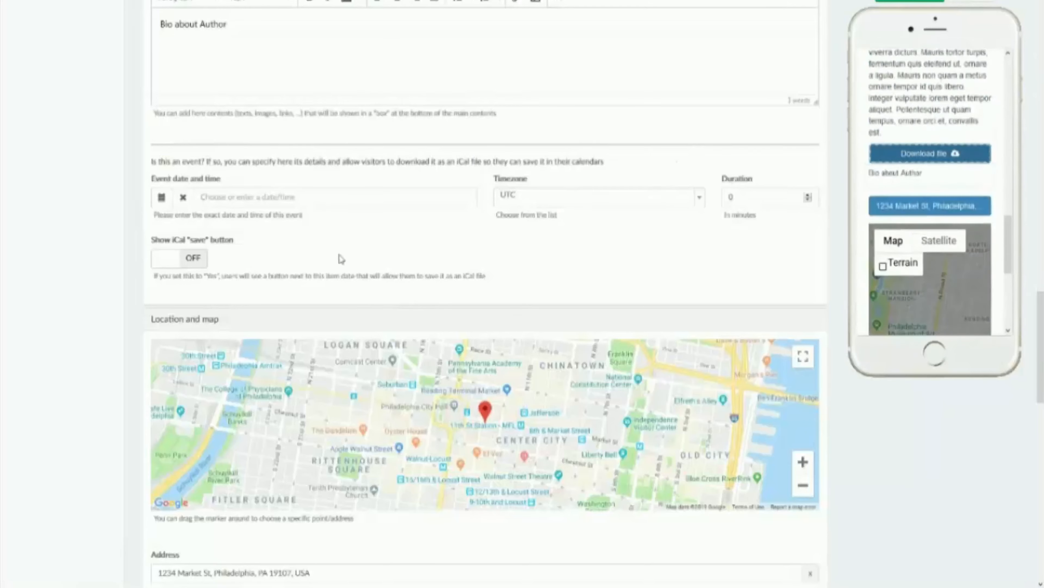
pyautogui.scroll(-6, 329, 265)
pyautogui.scroll(-7, 331, 272)
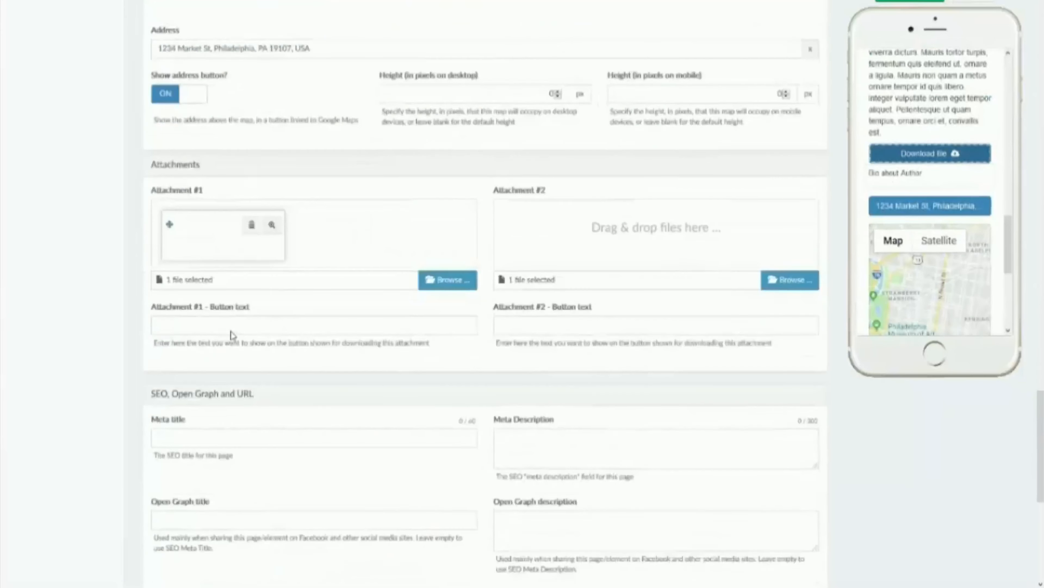
pyautogui.scroll(-3, 224, 320)
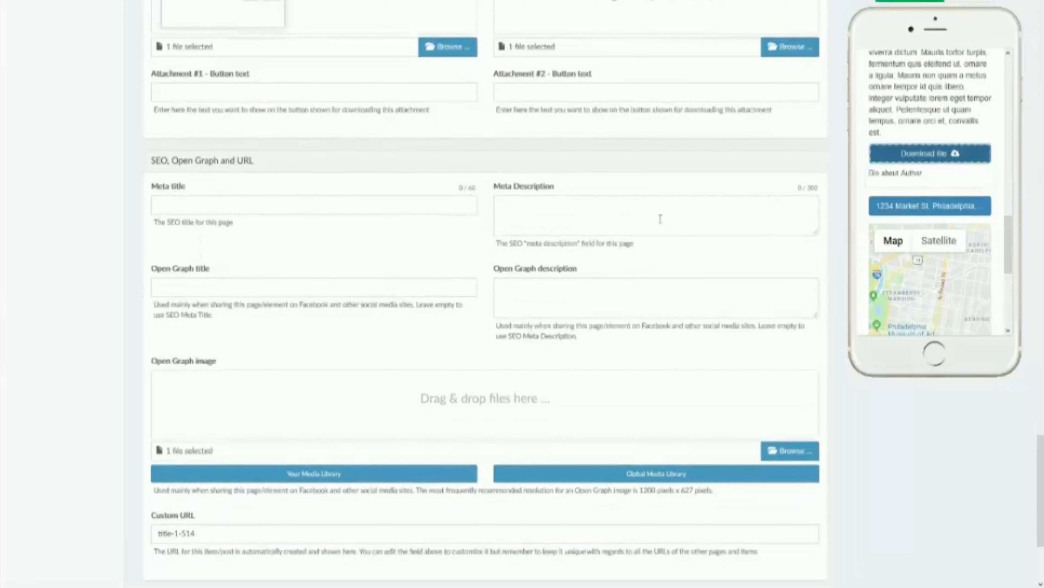
pyautogui.scroll(-2, 180, 295)
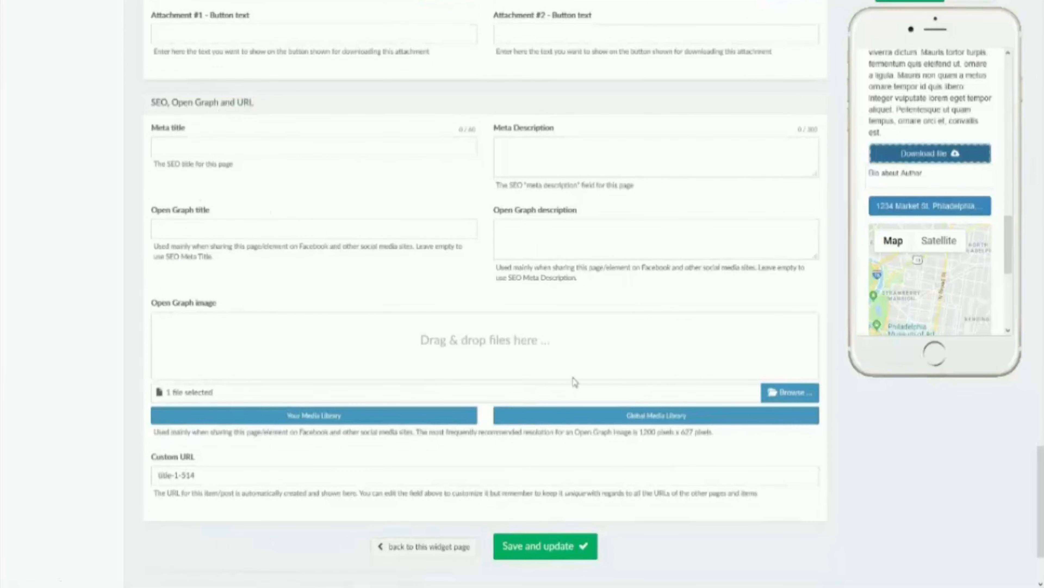
pyautogui.scroll(10, 574, 382)
pyautogui.scroll(14, 575, 382)
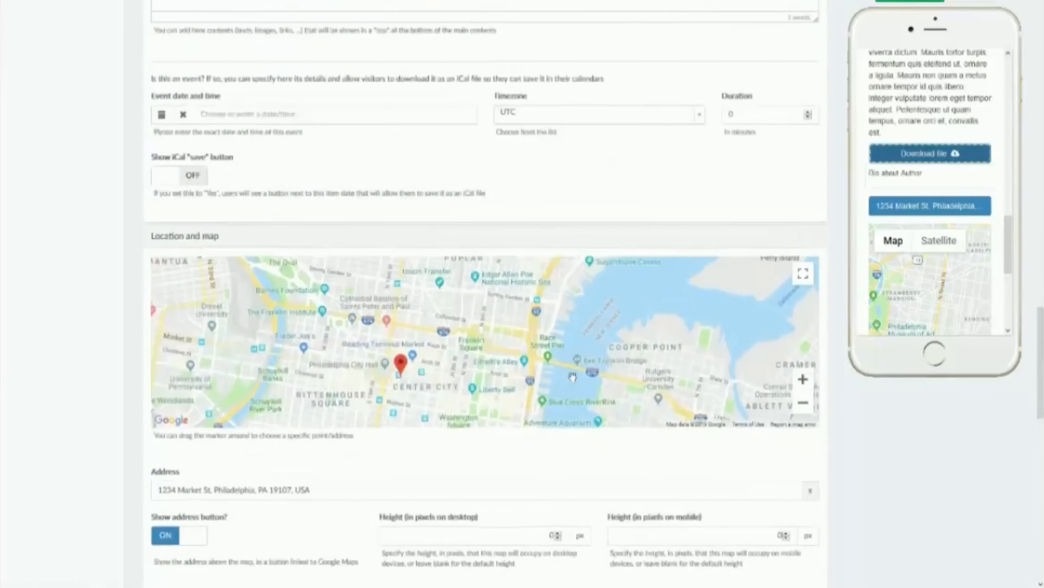
pyautogui.scroll(12, 685, 282)
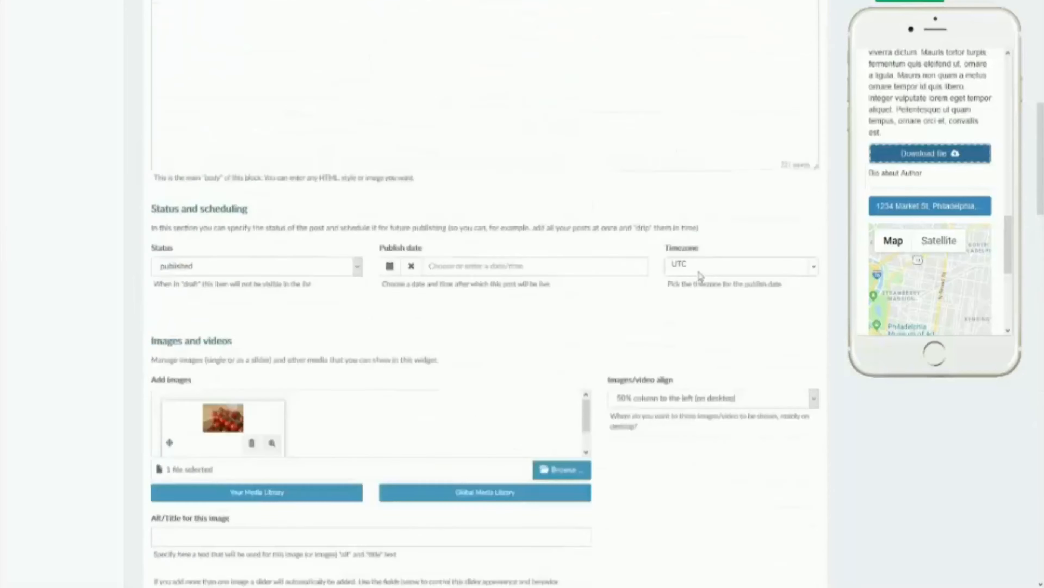
# Step: Save and update the Title 1 item and return to the Blog widget's settings
pyautogui.scroll(8, 889, 253)
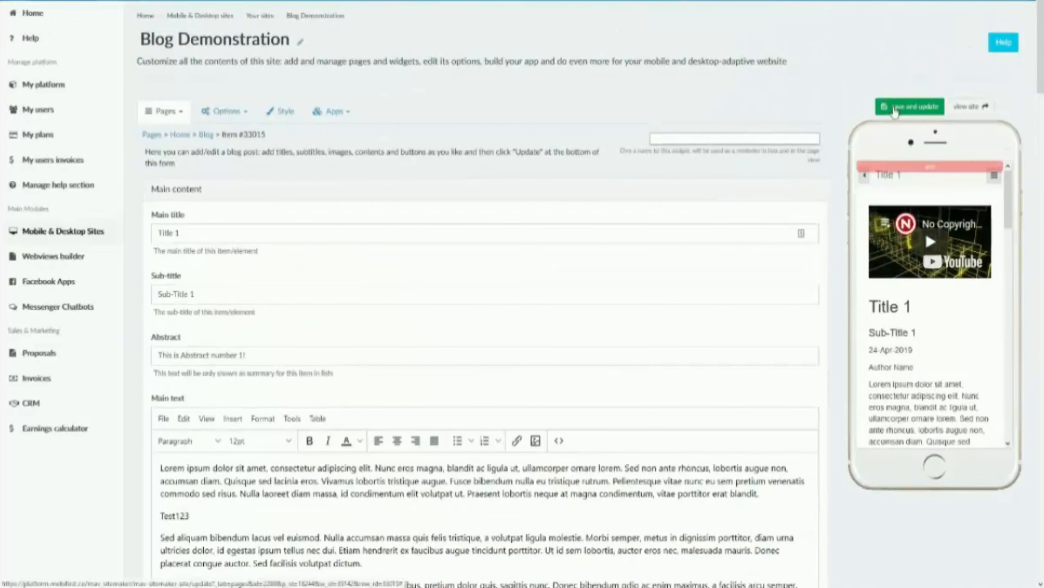
pyautogui.click(895, 108)
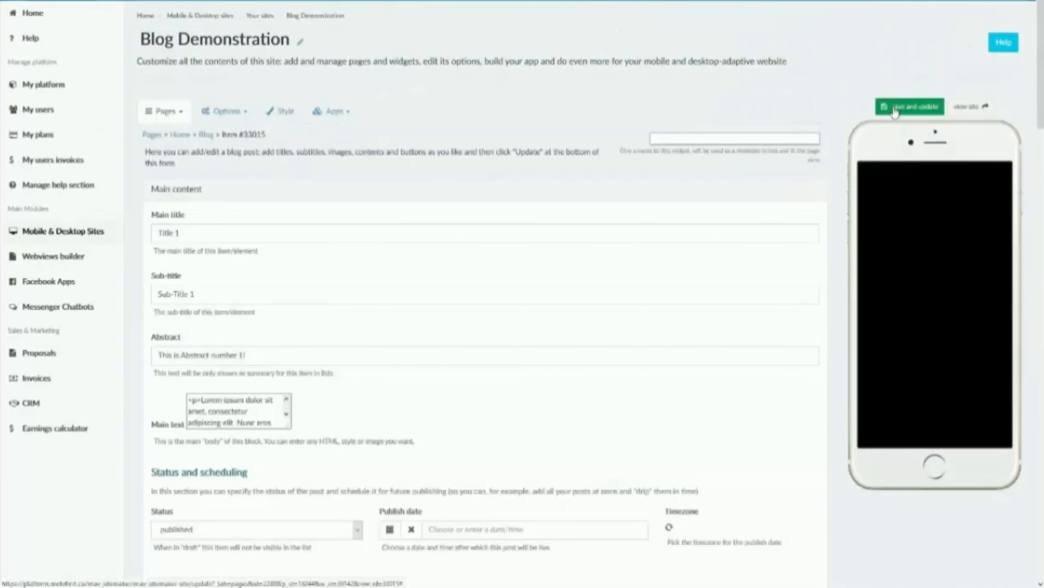
pyautogui.click(206, 135)
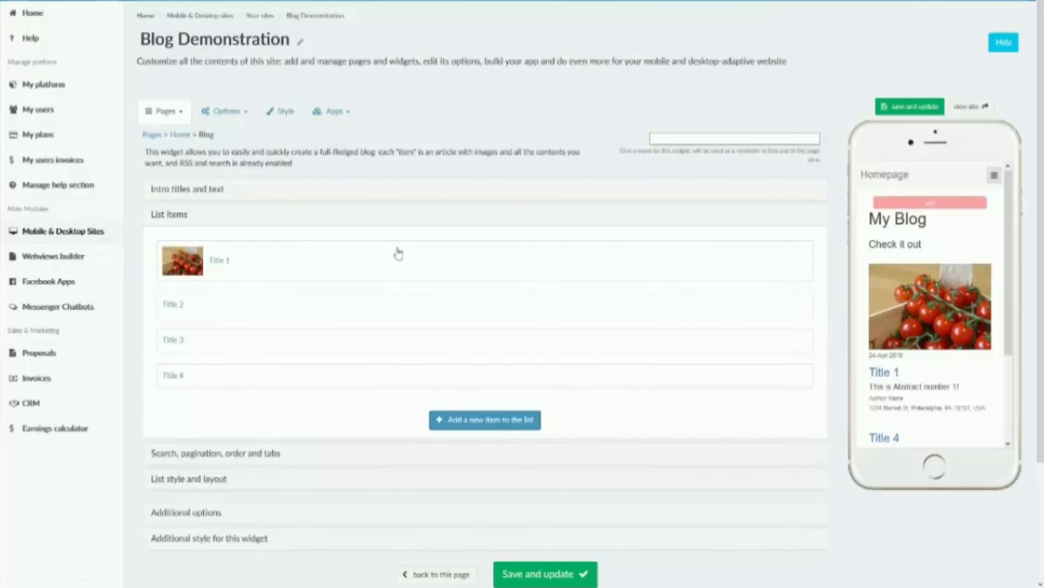
# Step: Compare the order of the blog posts in the phone preview with the widget's item list
pyautogui.scroll(-5, 927, 352)
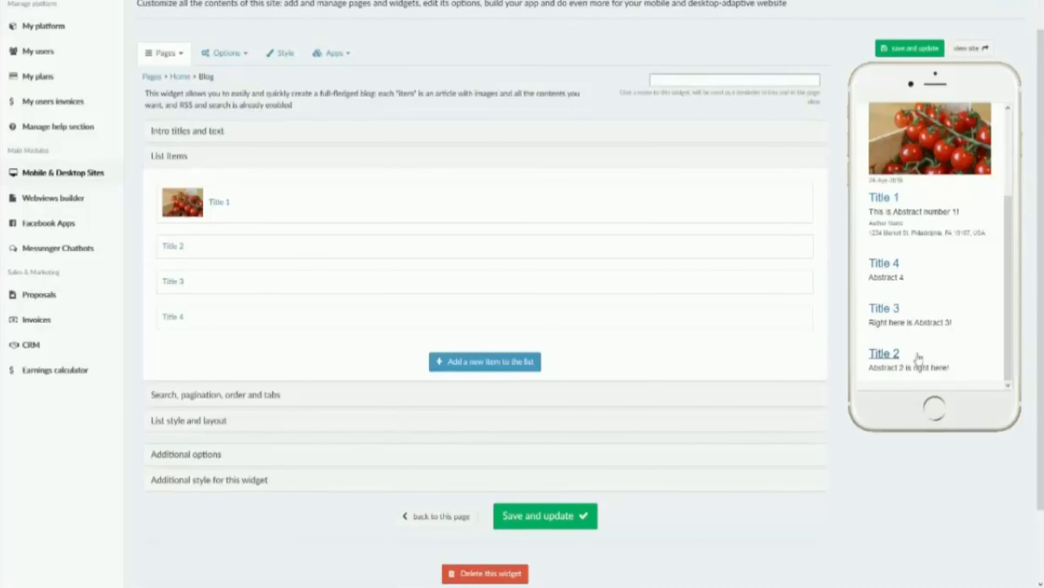
pyautogui.scroll(1, 898, 207)
pyautogui.scroll(5, 898, 208)
pyautogui.scroll(-6, 907, 288)
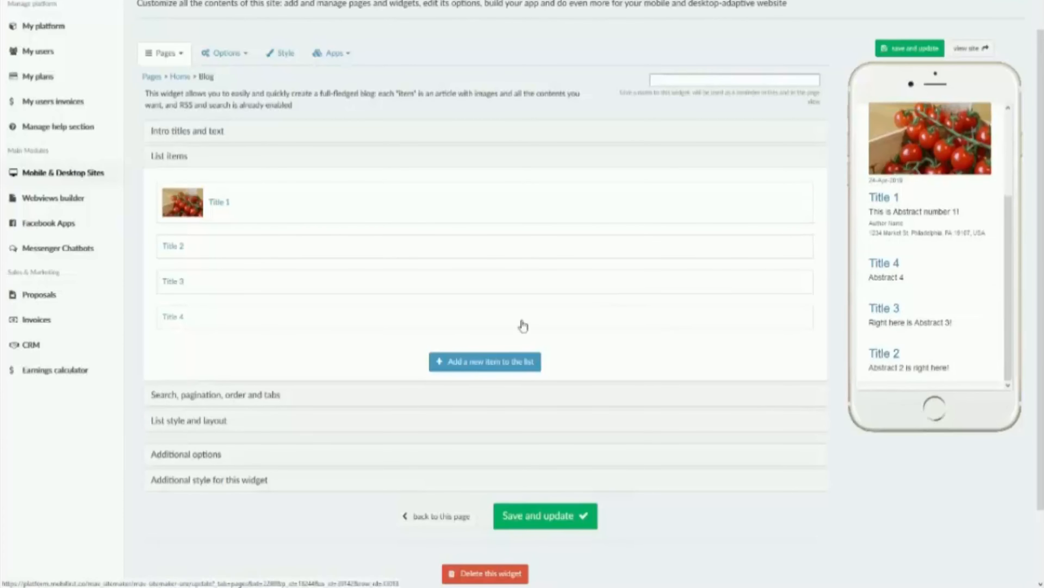
# Step: In the widget's Search, pagination, order and tabs section, turn on the search form, and save and update the widget
pyautogui.click(185, 396)
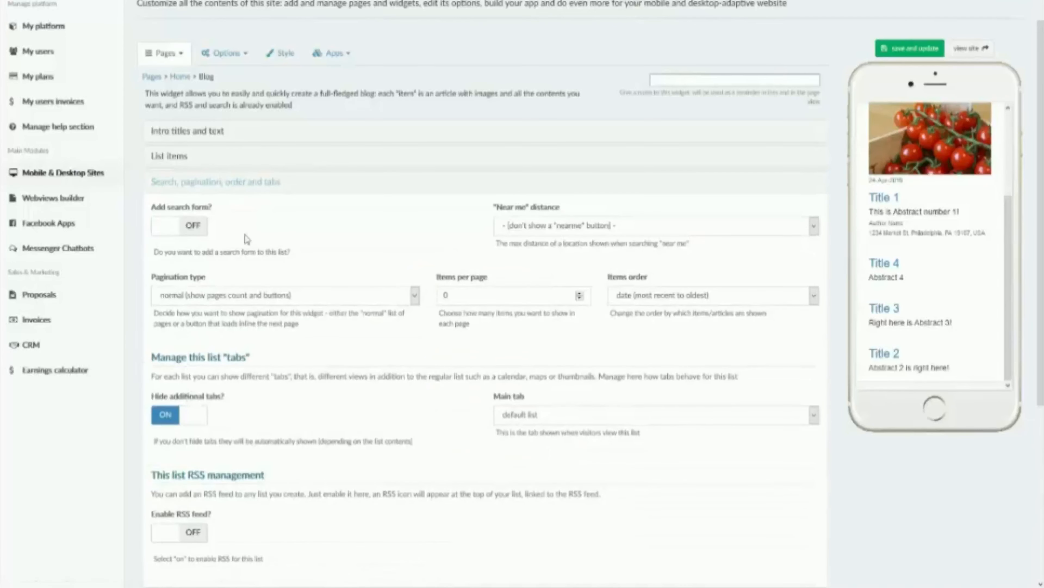
pyautogui.scroll(1, 470, 283)
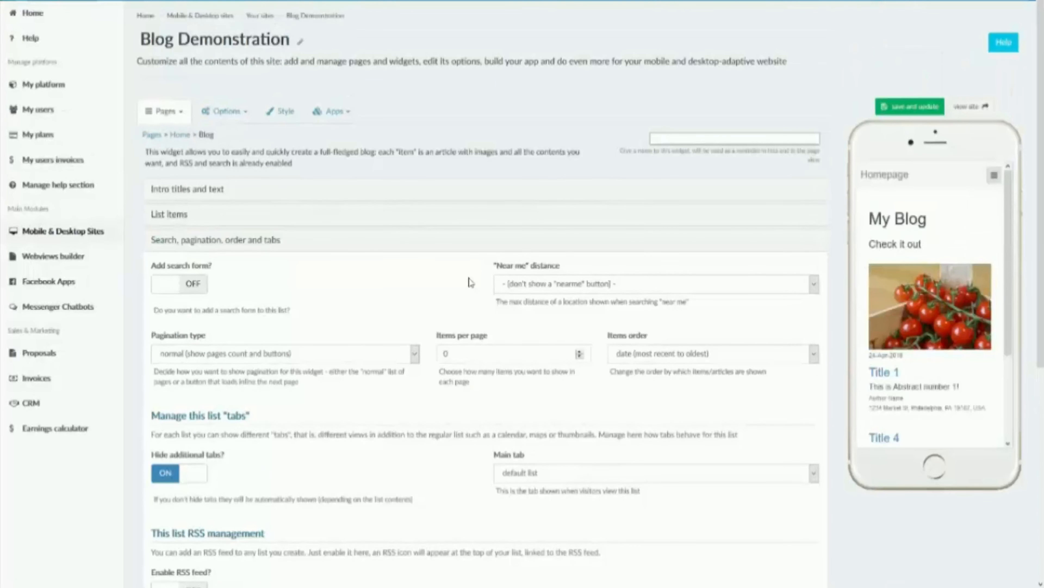
pyautogui.click(176, 288)
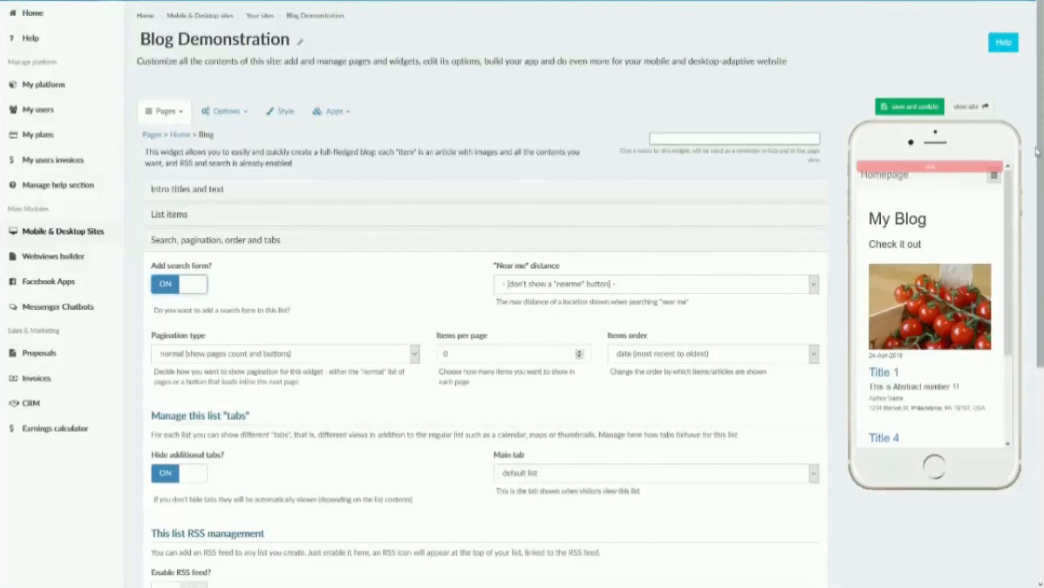
pyautogui.click(912, 108)
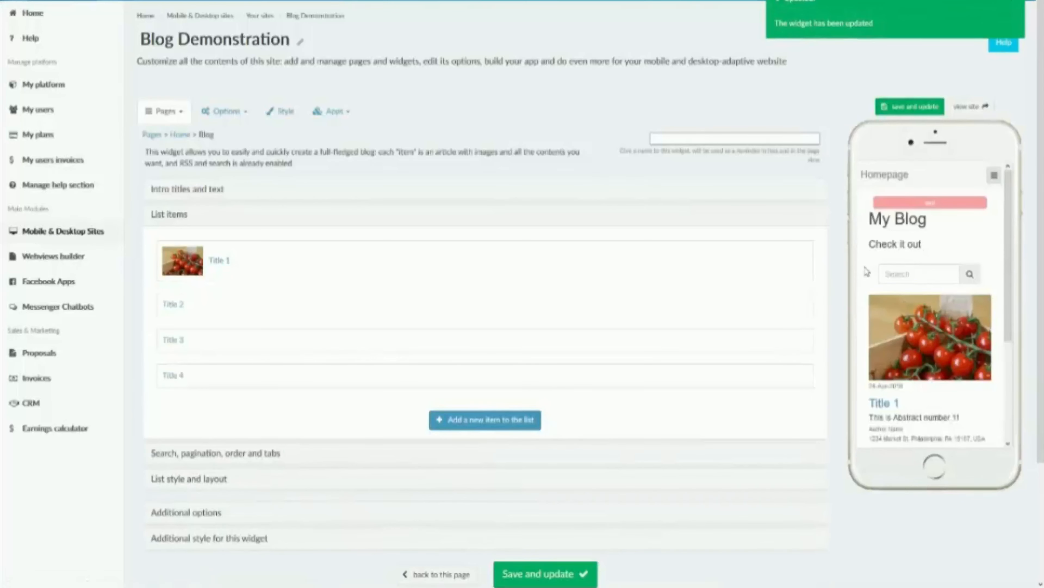
# Step: Search the blog for "test123" in the phone preview, check the results, and close them
pyautogui.click(918, 274)
pyautogui.write('test123')
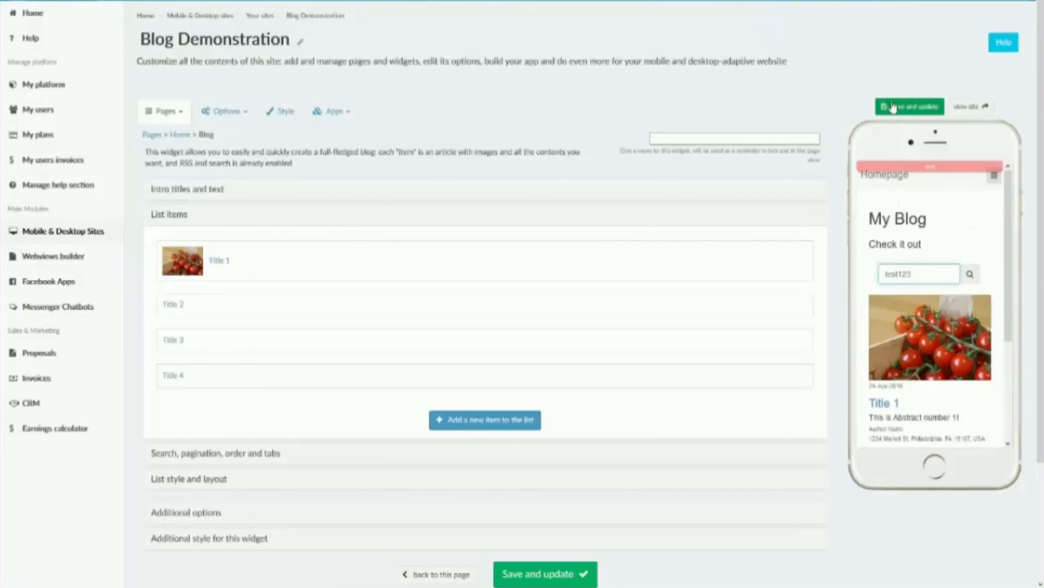
pyautogui.click(899, 110)
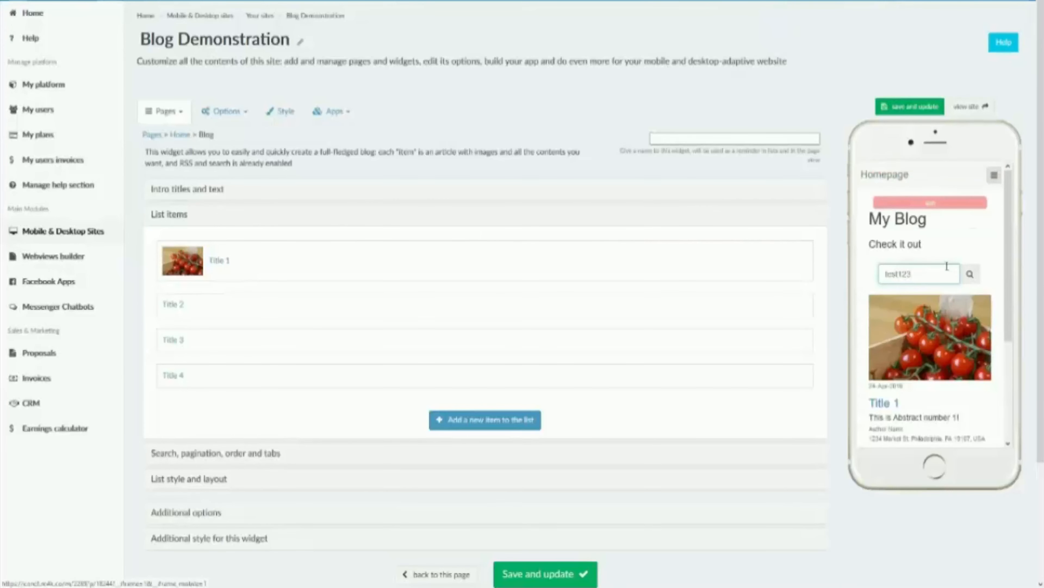
pyautogui.click(975, 274)
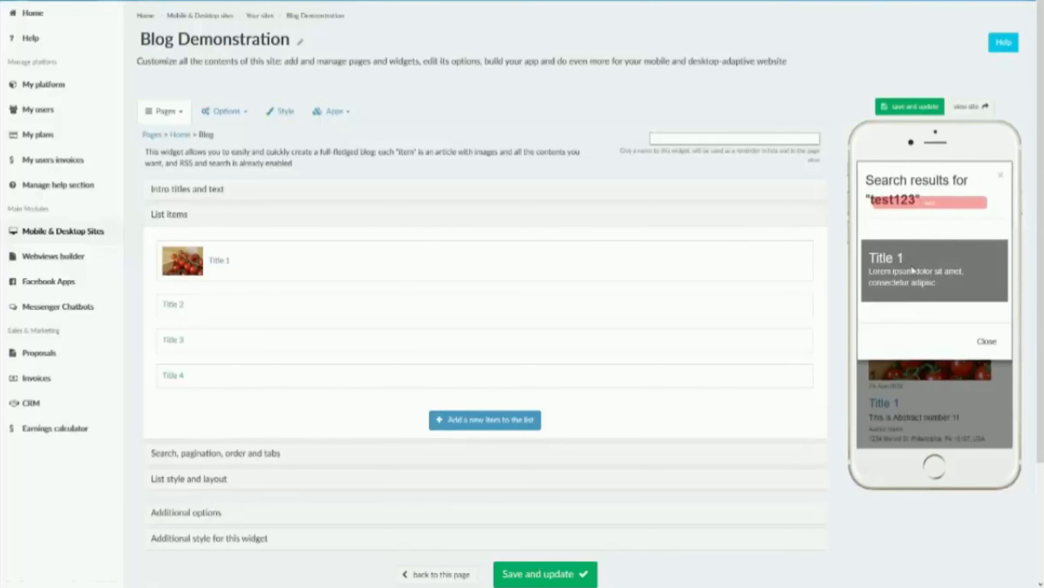
pyautogui.click(987, 341)
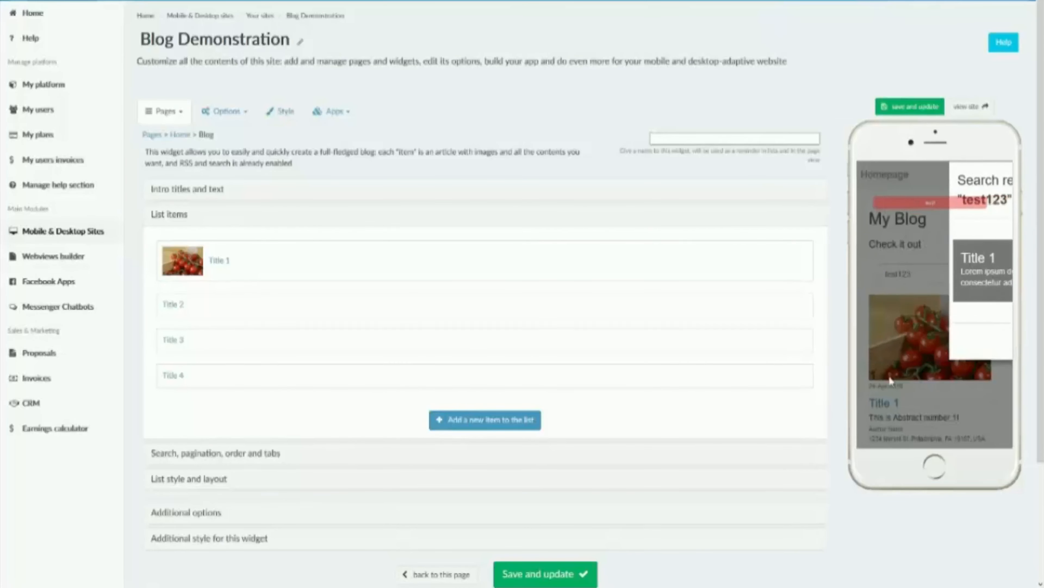
# Step: In the Search, pagination, order and tabs section, review the available "Near me" distance options without changing the setting
pyautogui.click(173, 452)
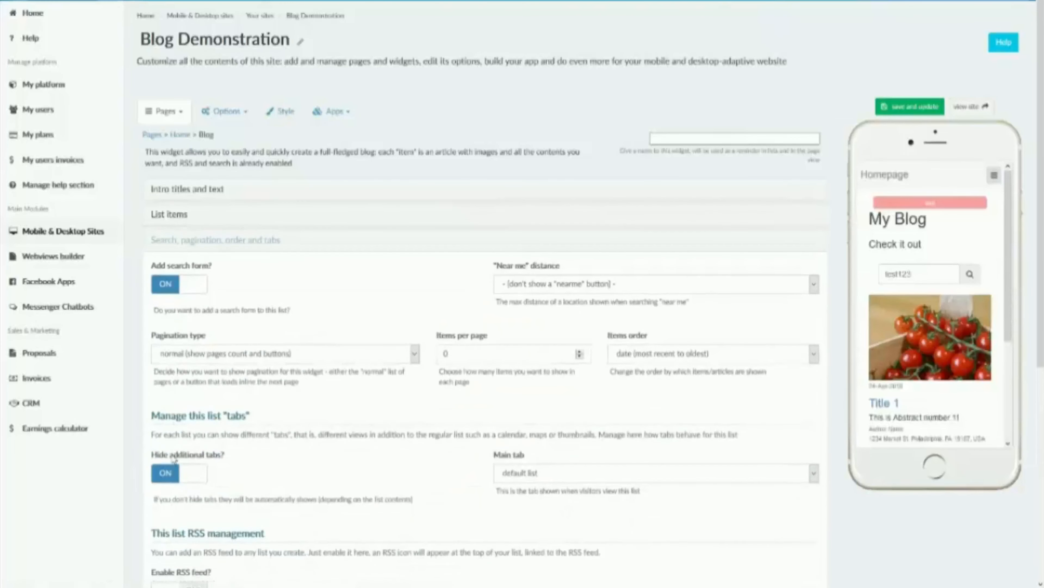
pyautogui.click(648, 283)
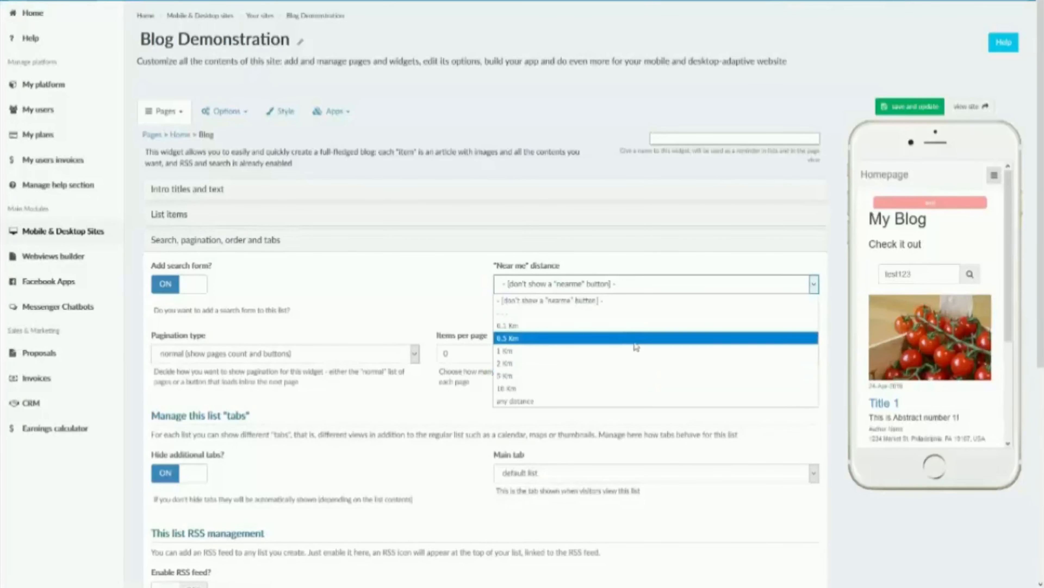
pyautogui.click(651, 288)
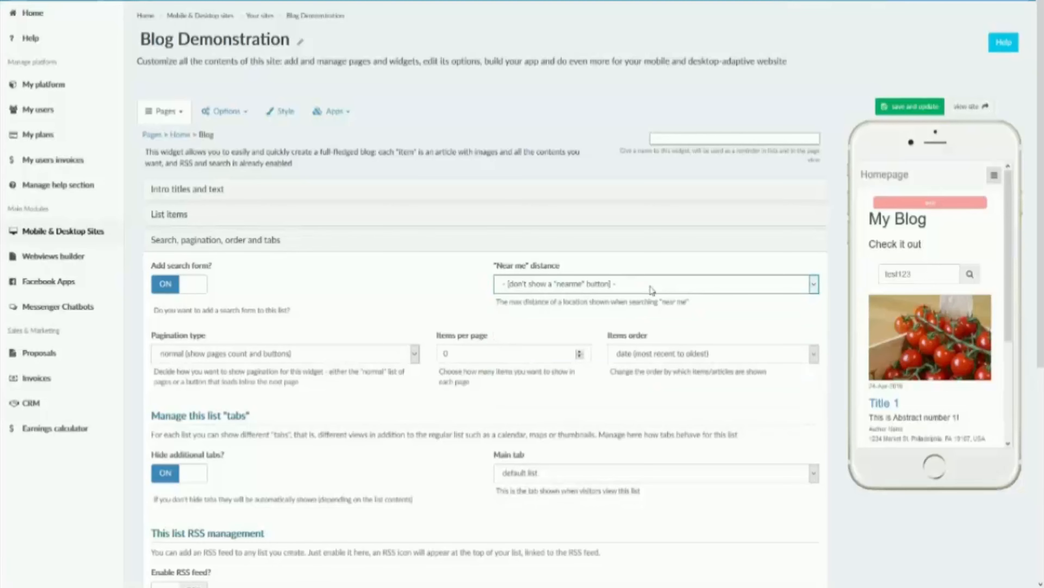
# Step: Set the items per page to 2 with normal pagination, and save and update the widget
pyautogui.scroll(-4, 633, 280)
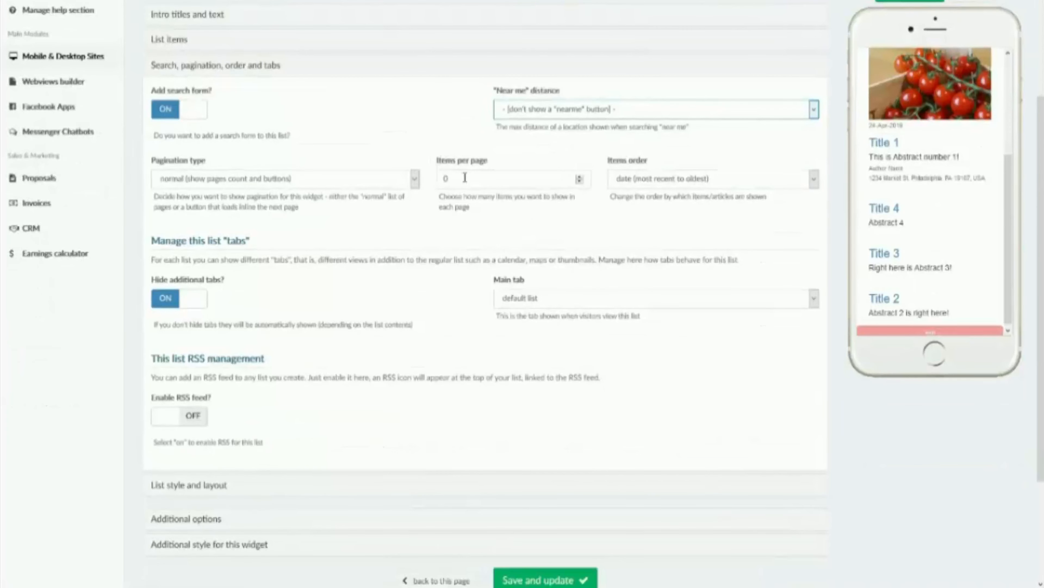
pyautogui.click(449, 180)
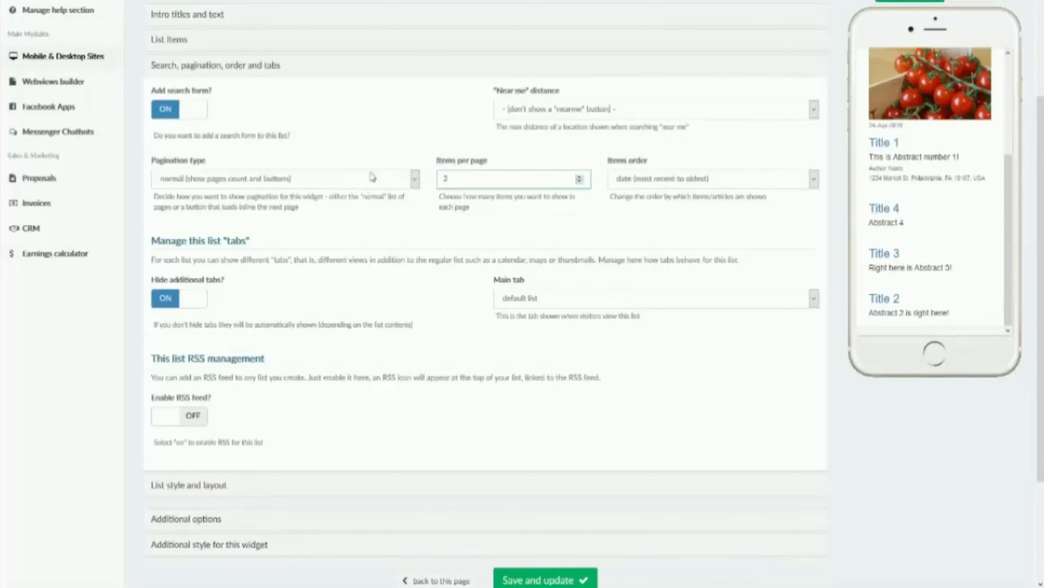
pyautogui.click(171, 184)
pyautogui.click(171, 184)
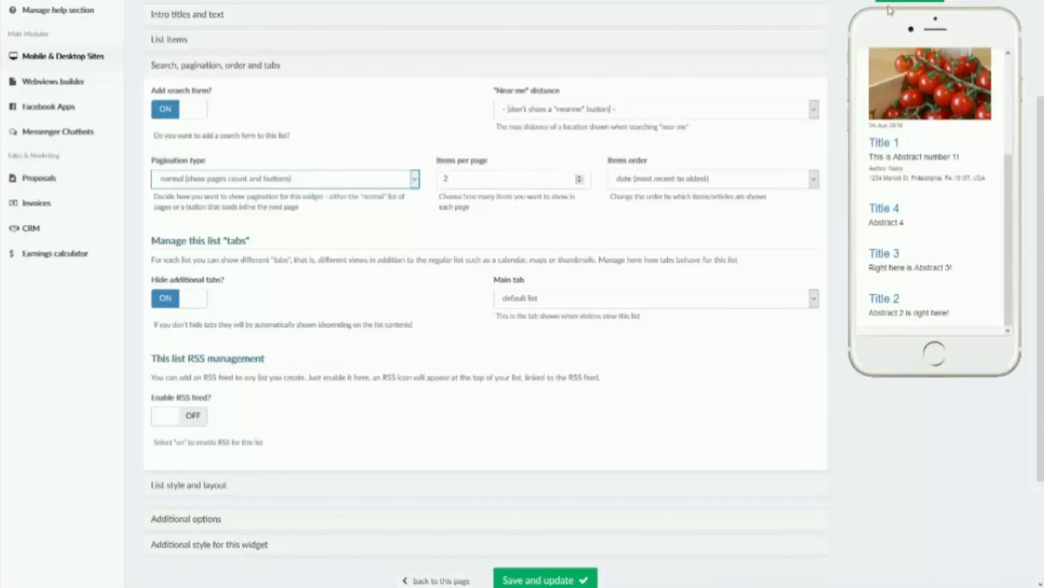
pyautogui.click(897, 5)
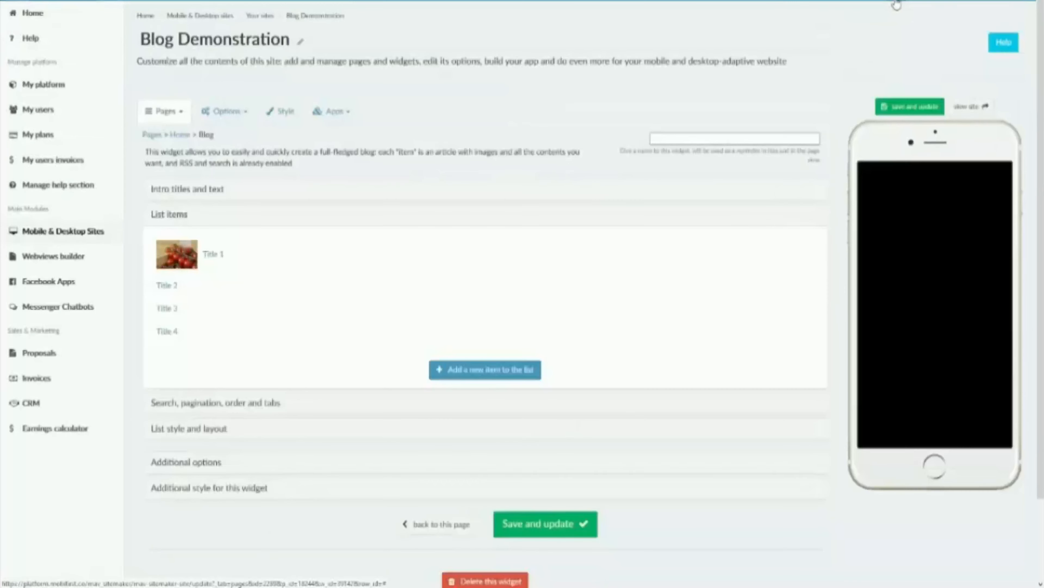
# Step: Page forward through the blog list in the phone preview and return to its first page
pyautogui.scroll(-1, 970, 331)
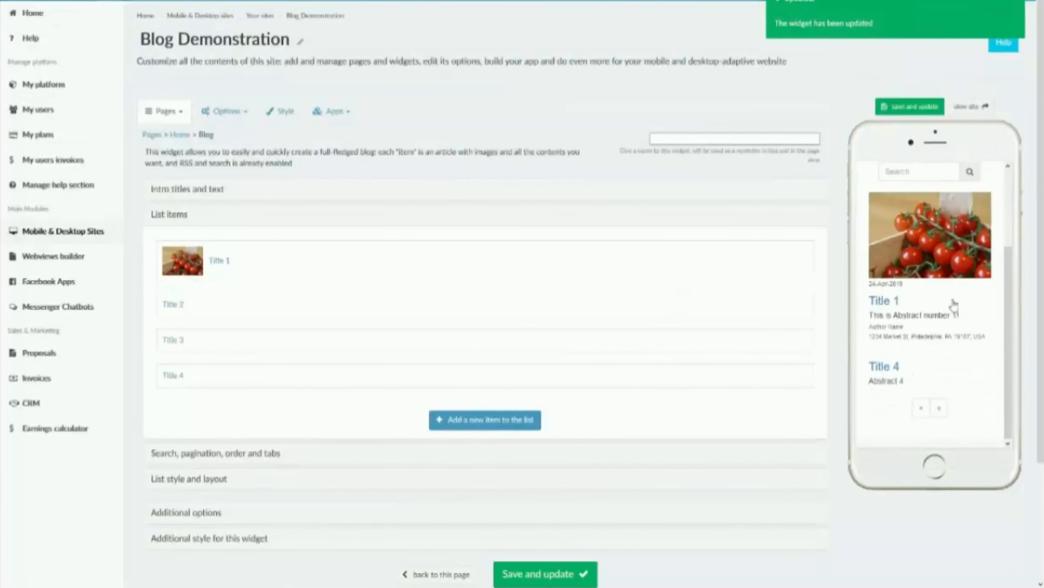
pyautogui.click(208, 453)
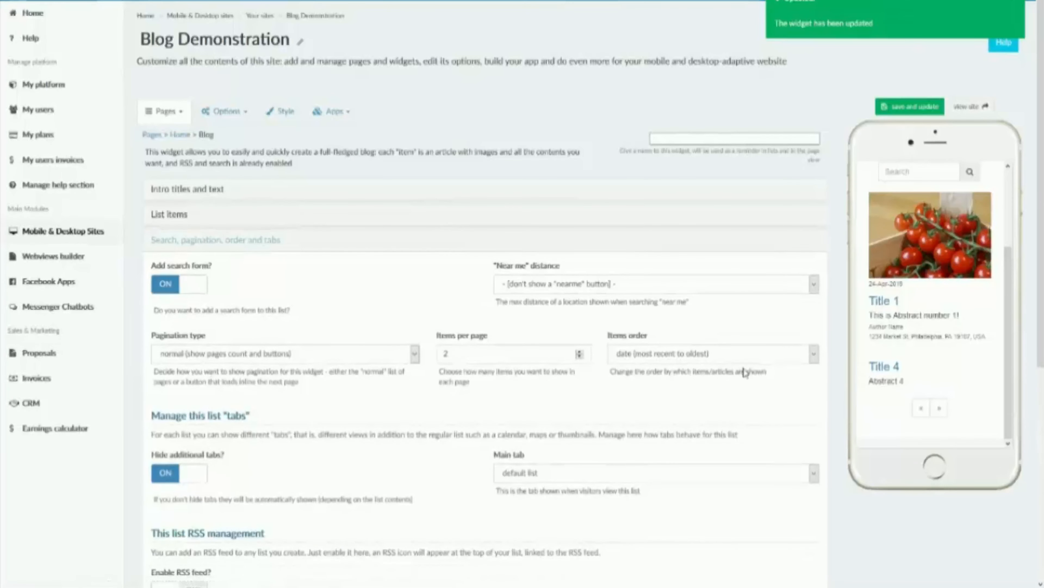
pyautogui.click(939, 407)
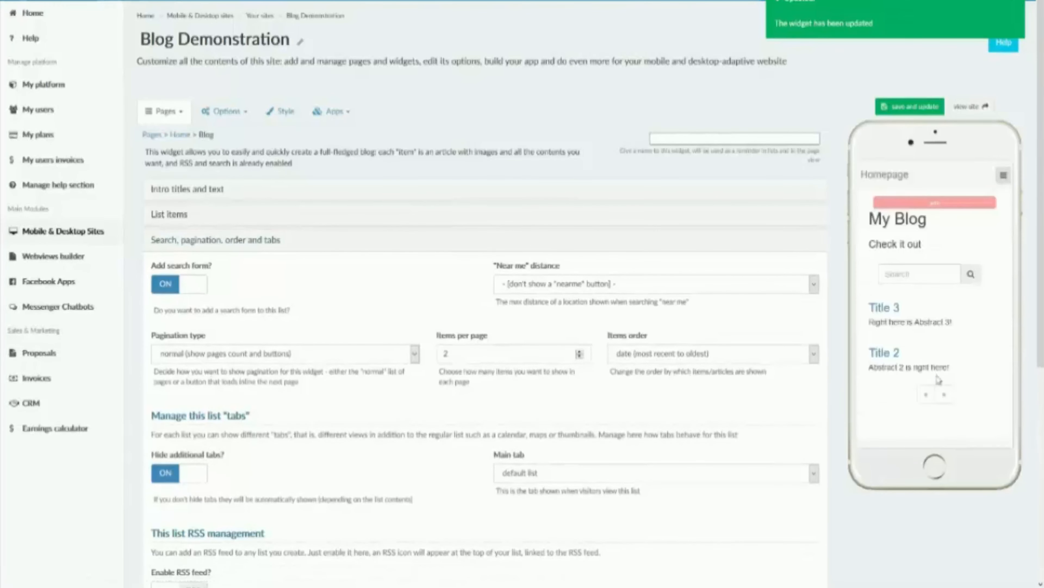
pyautogui.scroll(-5, 939, 379)
pyautogui.scroll(4, 875, 203)
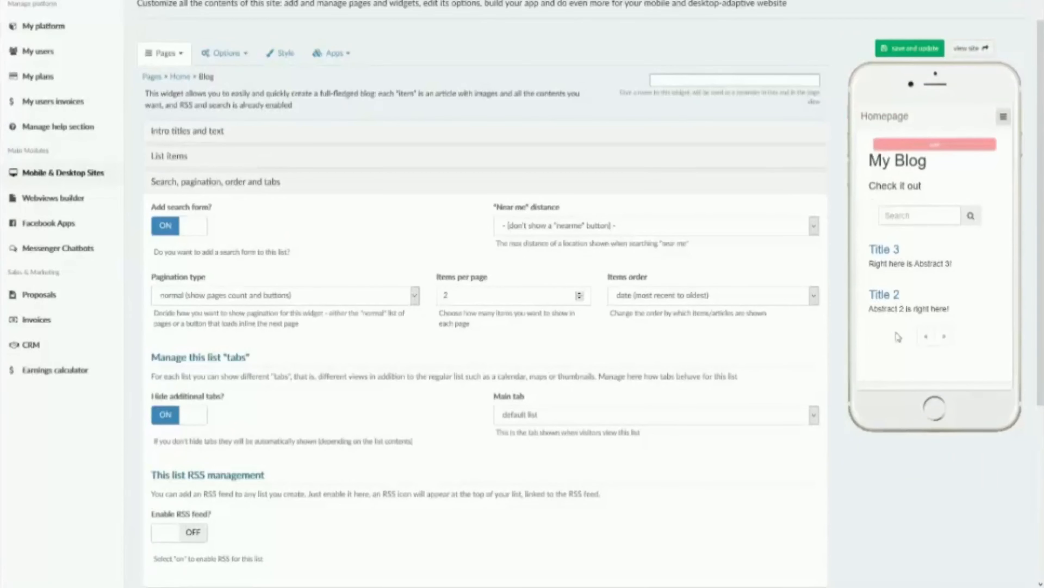
pyautogui.click(926, 336)
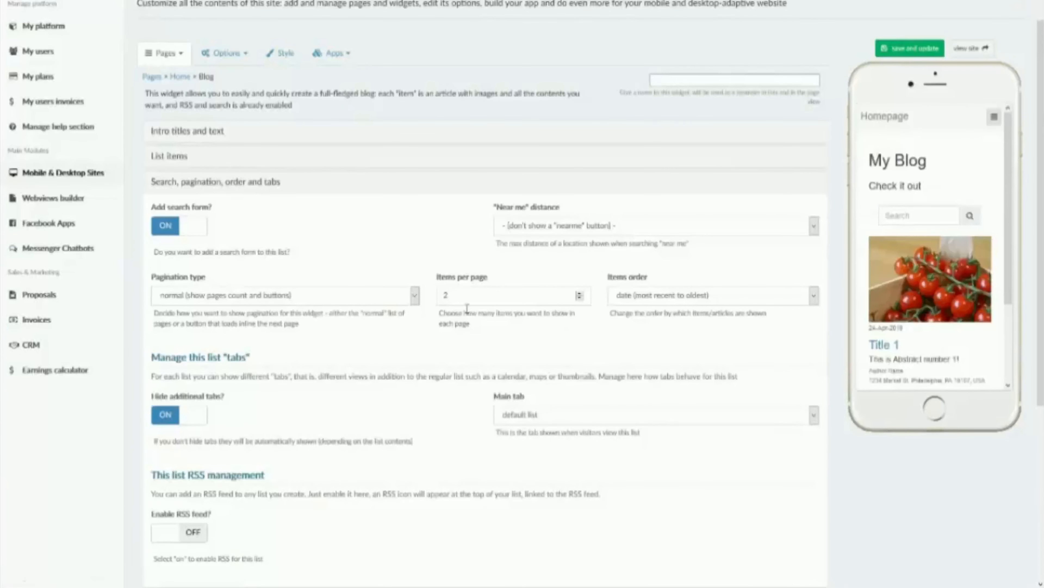
# Step: Set the pagination type to show "show more" button and load pages inline, and save and update the widget
pyautogui.click(329, 300)
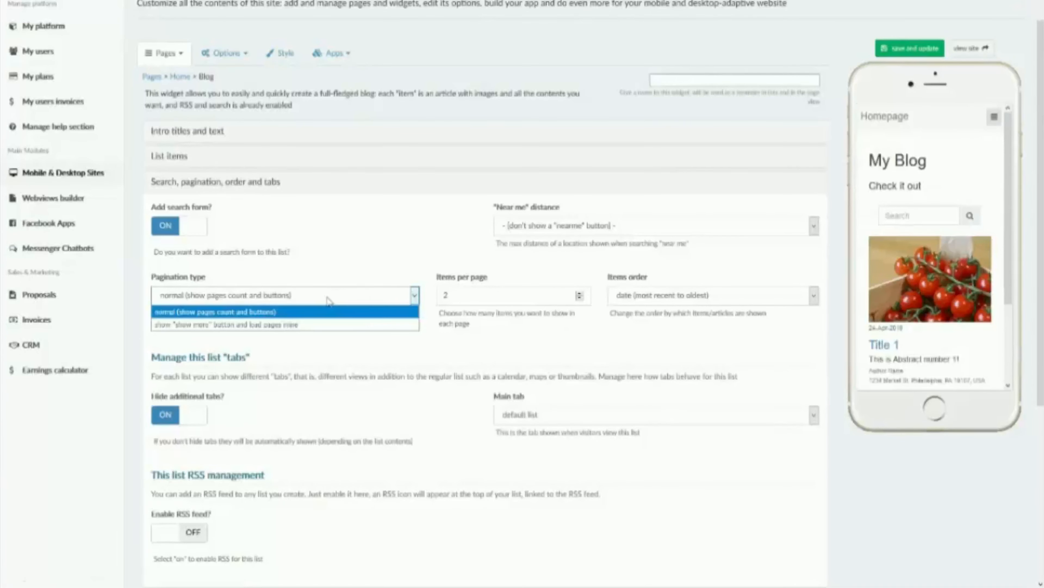
pyautogui.click(340, 324)
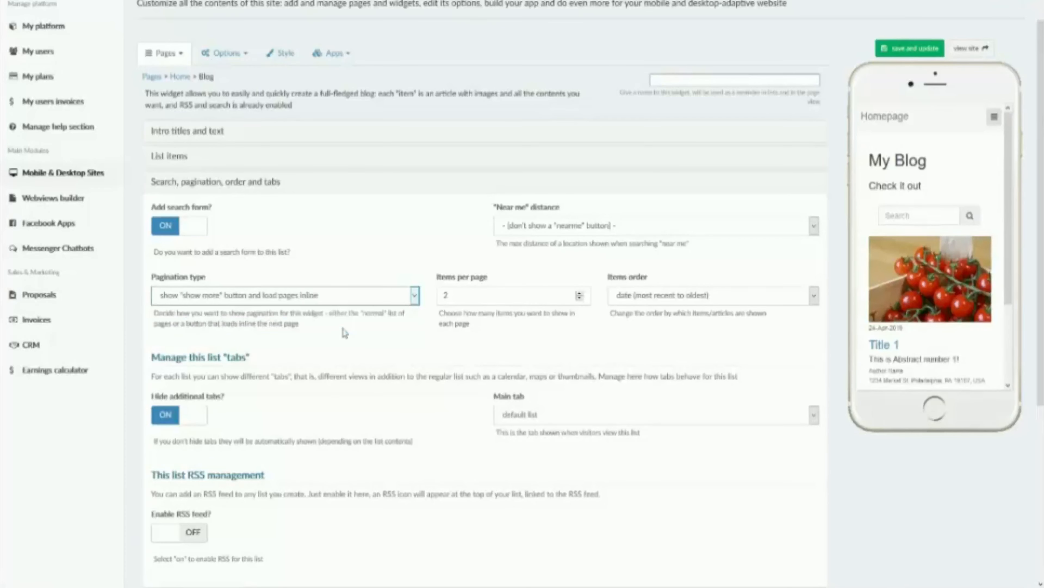
pyautogui.click(885, 48)
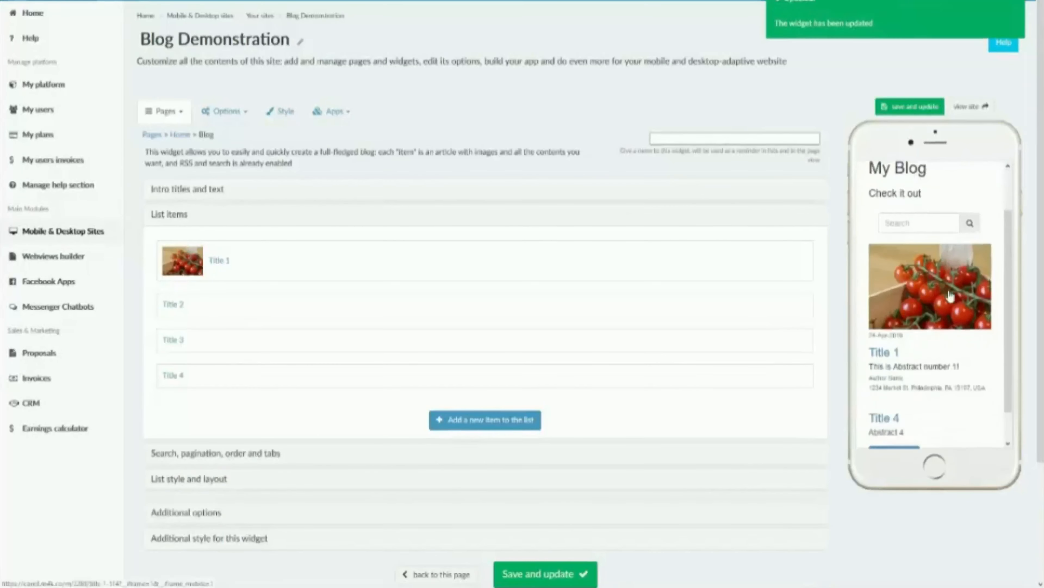
# Step: Load the remaining blog posts inline in the phone preview and look through the extended list
pyautogui.scroll(-1, 949, 295)
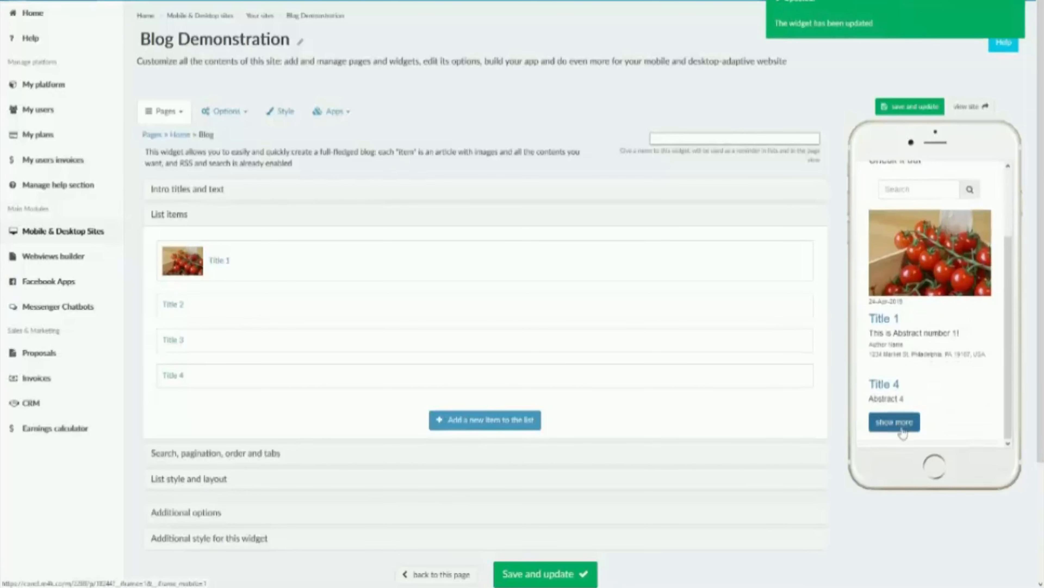
pyautogui.click(882, 426)
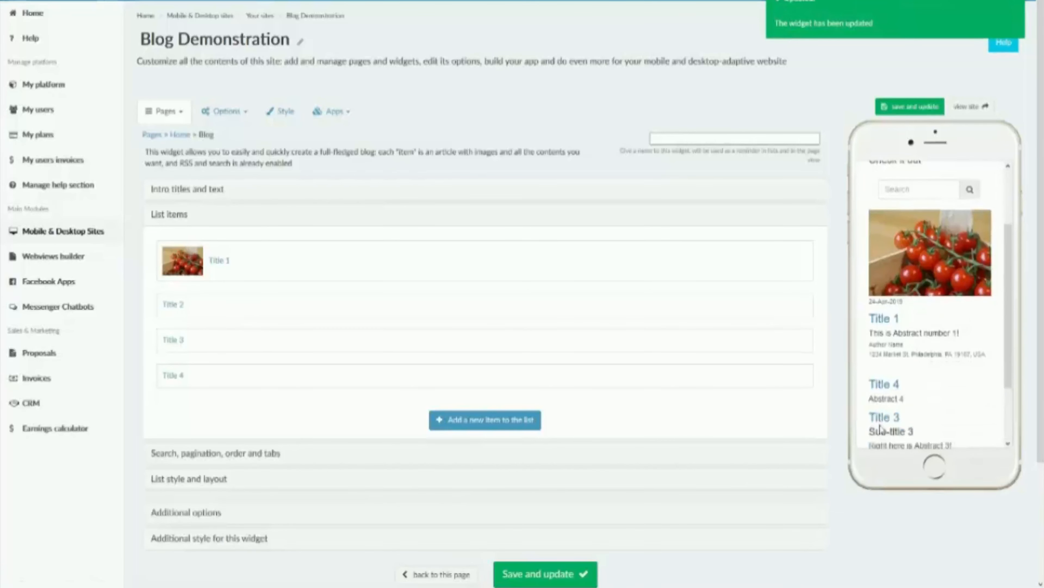
pyautogui.scroll(-2, 880, 428)
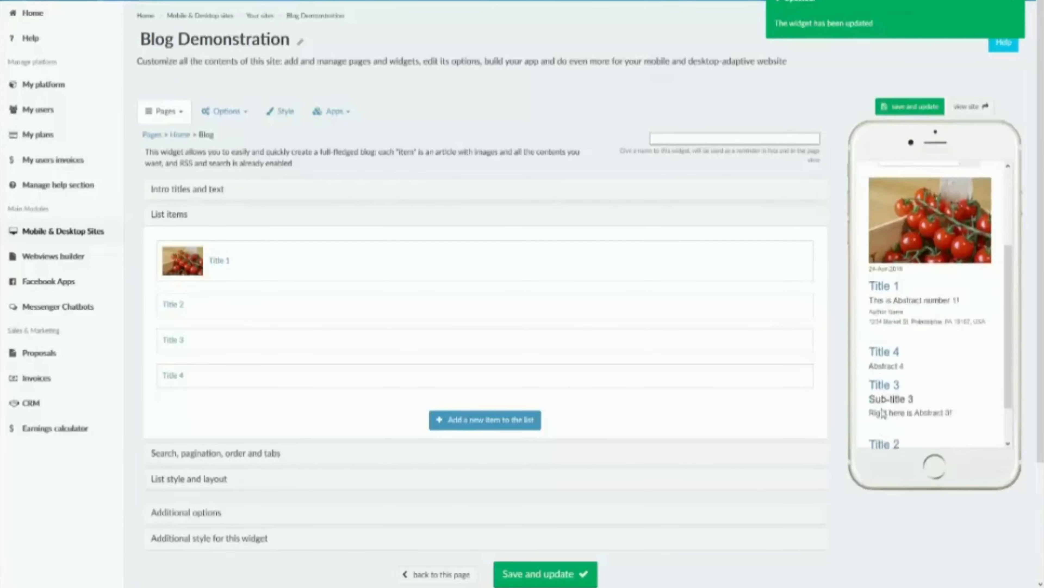
# Step: Set the items per page to 0 and the pagination type to normal, and save and update the widget
pyautogui.click(229, 456)
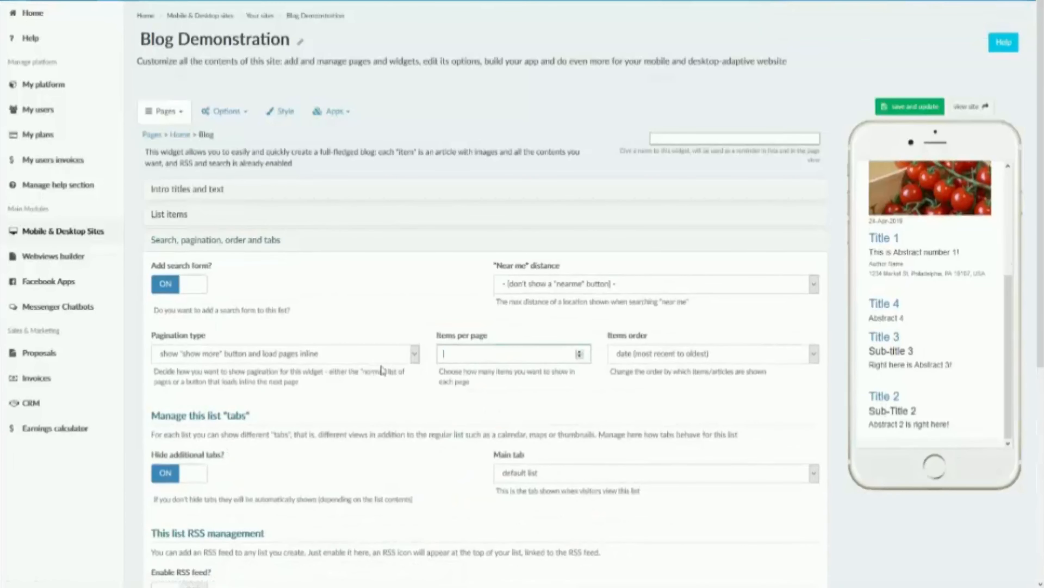
pyautogui.click(379, 360)
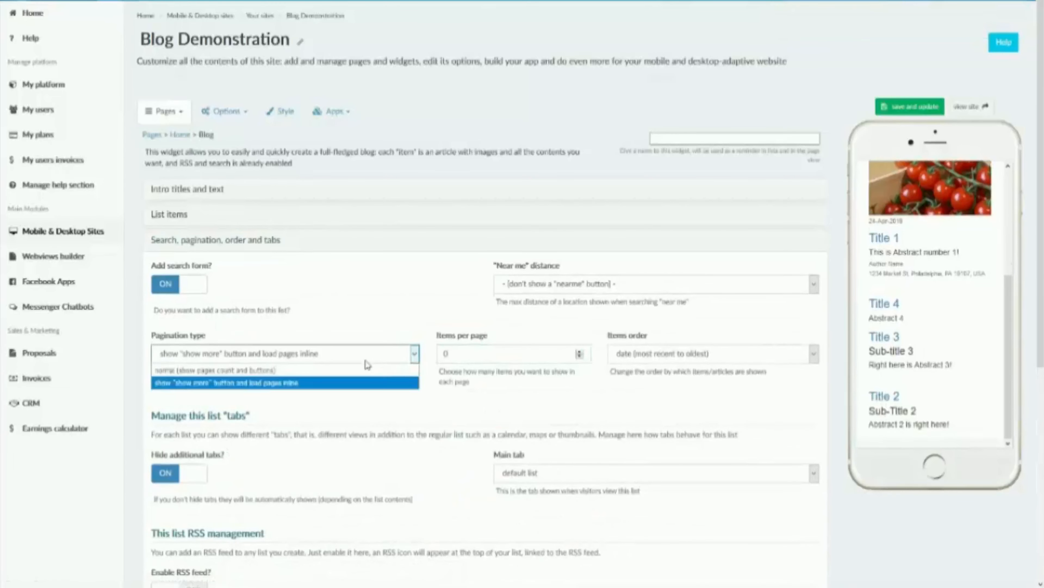
pyautogui.click(338, 373)
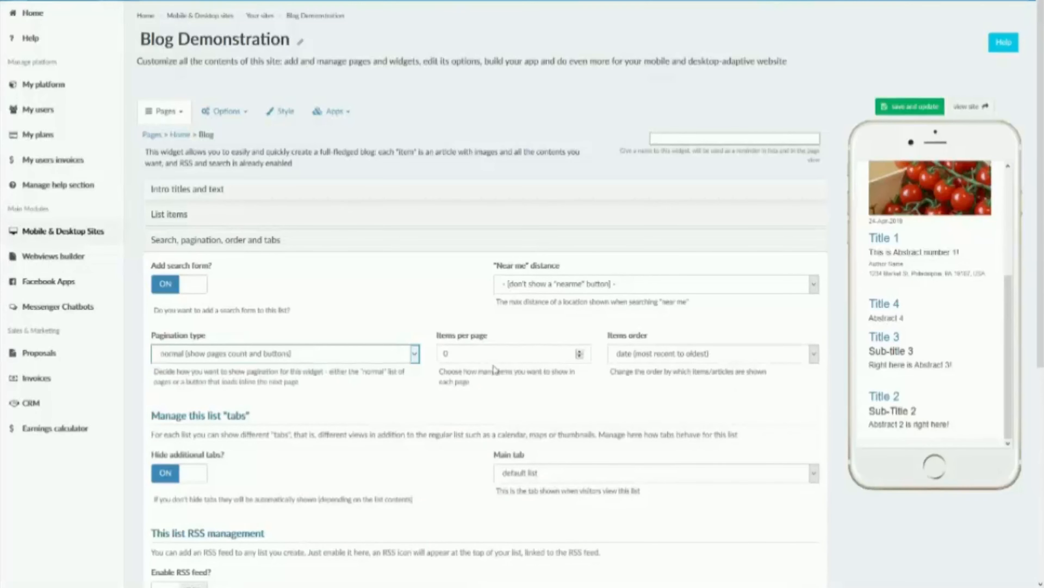
pyautogui.click(897, 109)
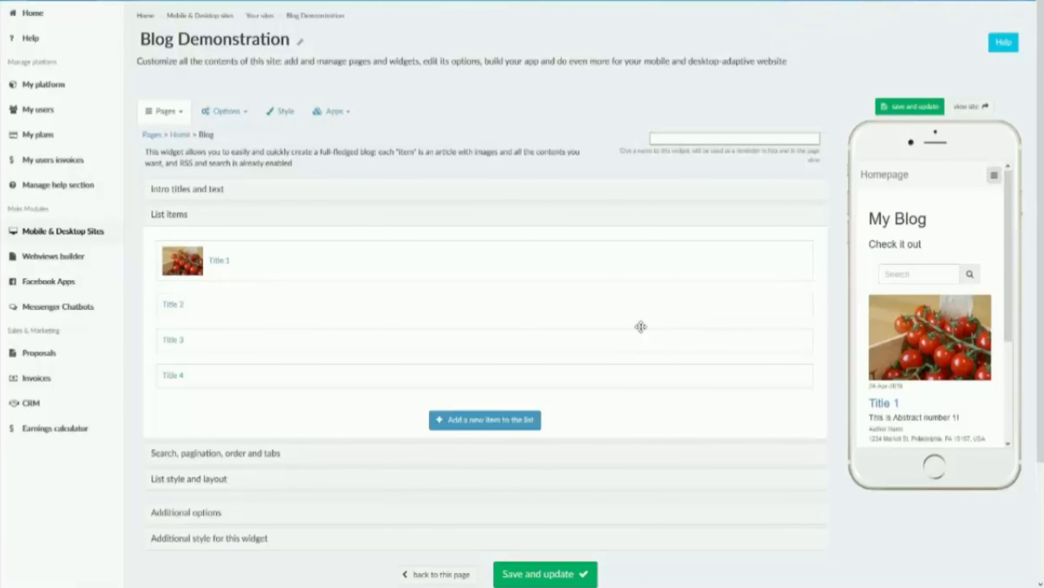
# Step: Set the widget's items order to default / manual list order, and save and update the widget
pyautogui.click(262, 454)
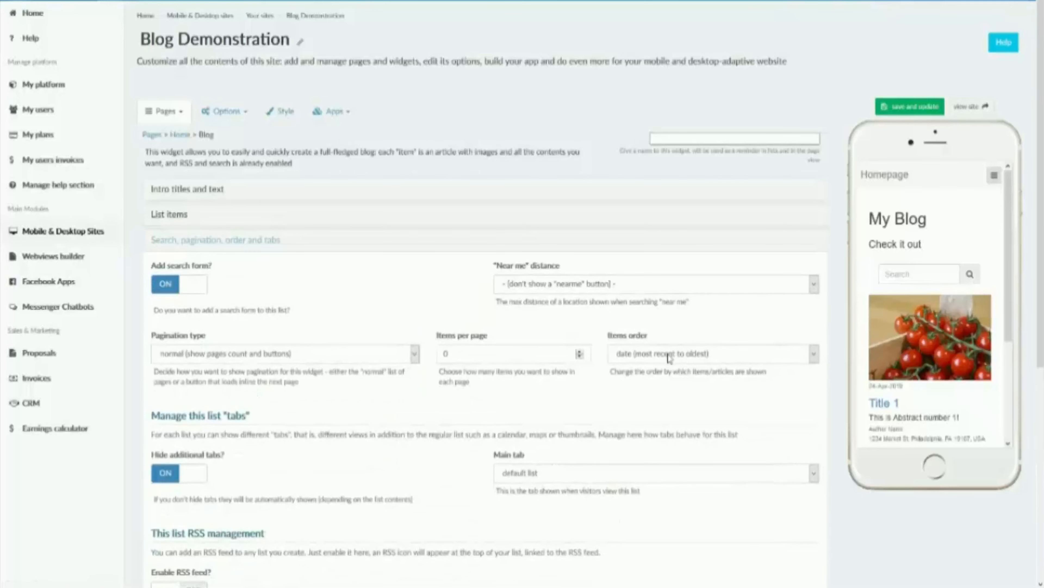
pyautogui.click(668, 357)
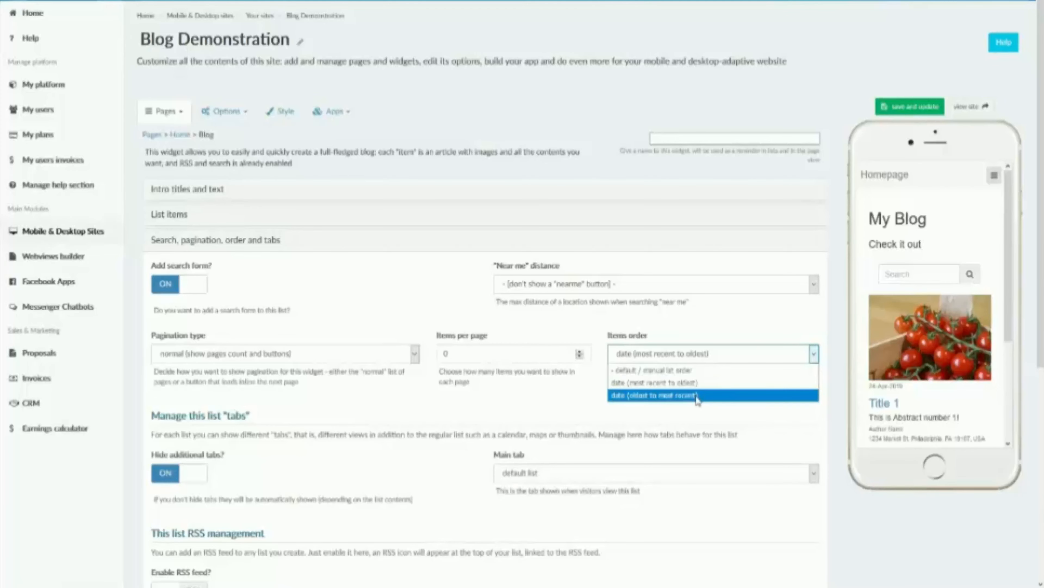
pyautogui.click(678, 373)
pyautogui.click(890, 113)
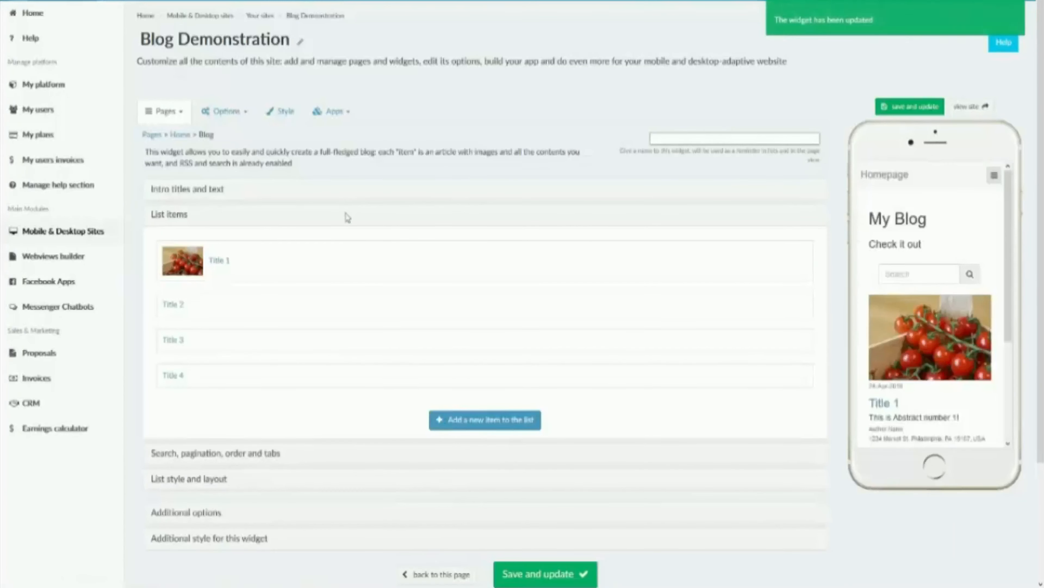
# Step: Reorder the blog's list items manually so they run Title 4, Title 3, Title 2, Title 1
pyautogui.moveTo(192, 317); pyautogui.dragTo(196, 263)
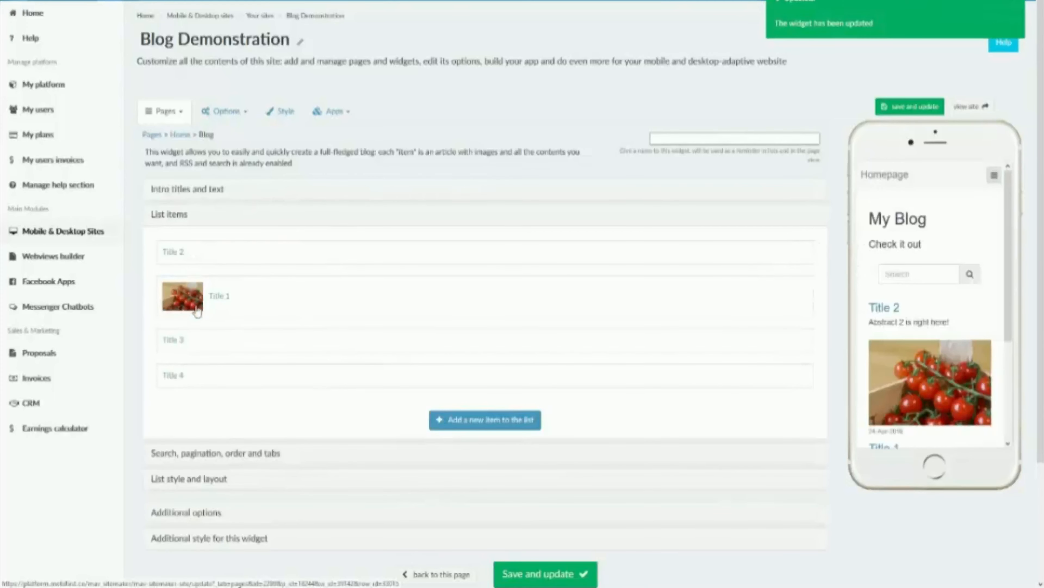
pyautogui.moveTo(176, 349); pyautogui.dragTo(187, 239)
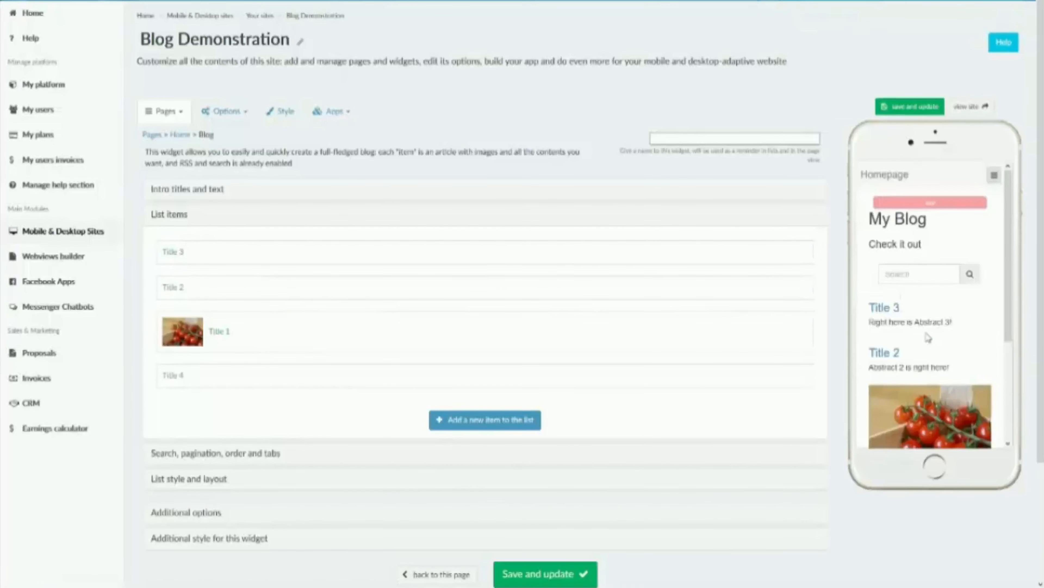
pyautogui.scroll(-3, 926, 324)
pyautogui.moveTo(252, 367); pyautogui.dragTo(248, 243)
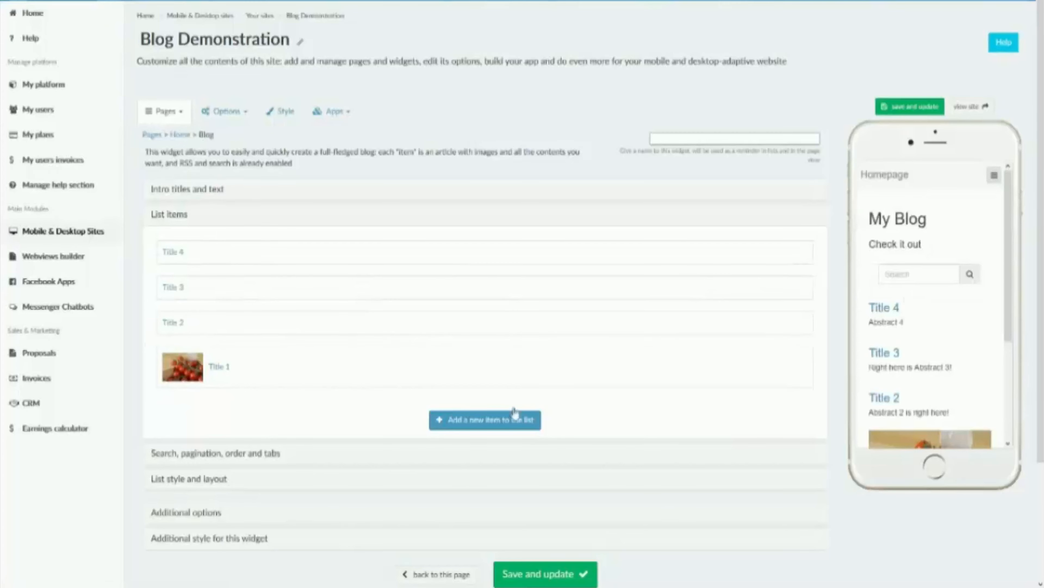
# Step: Review the list tabs and RSS feed options in the Search, pagination, order and tabs section
pyautogui.scroll(-2, 357, 350)
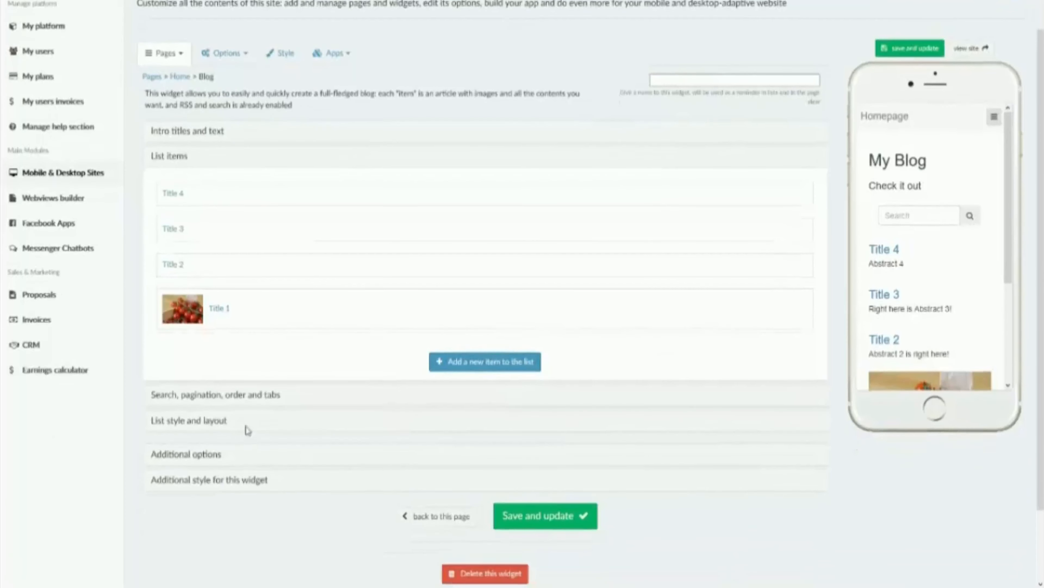
pyautogui.click(229, 395)
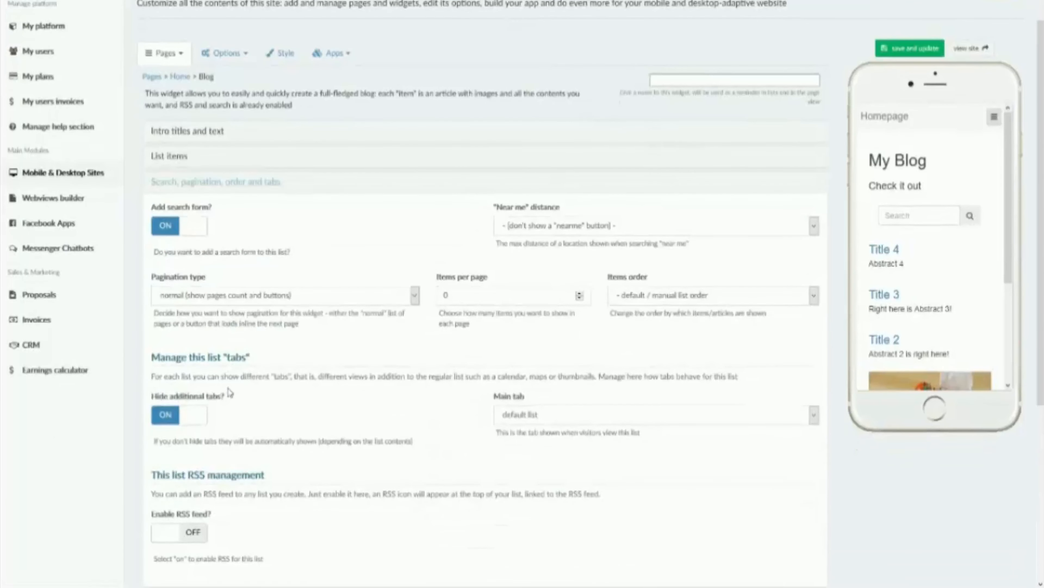
pyautogui.scroll(-3, 230, 393)
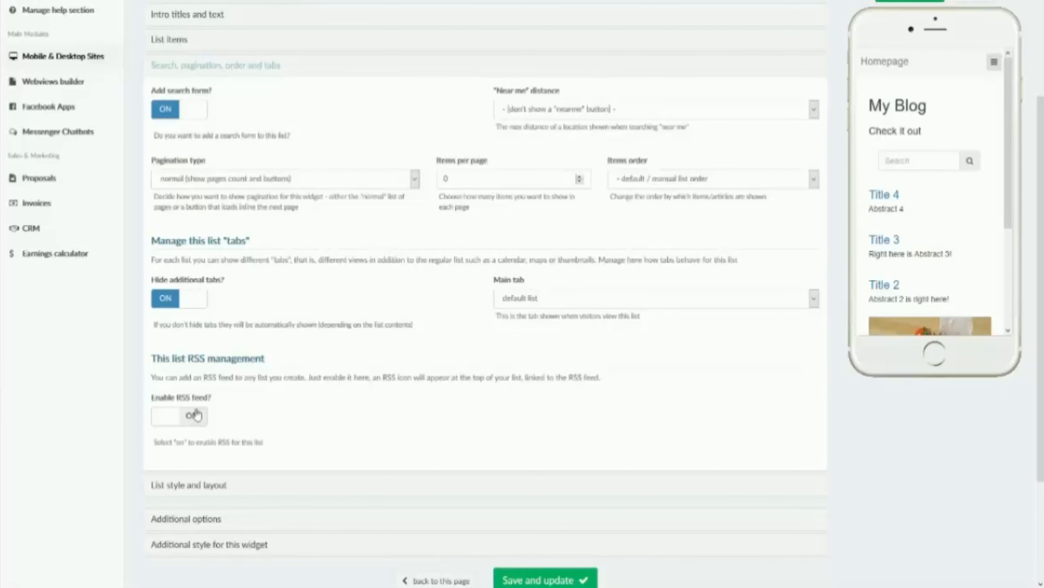
# Step: Review the List style and layout options alongside the blog's post list in the mobile preview
pyautogui.click(208, 484)
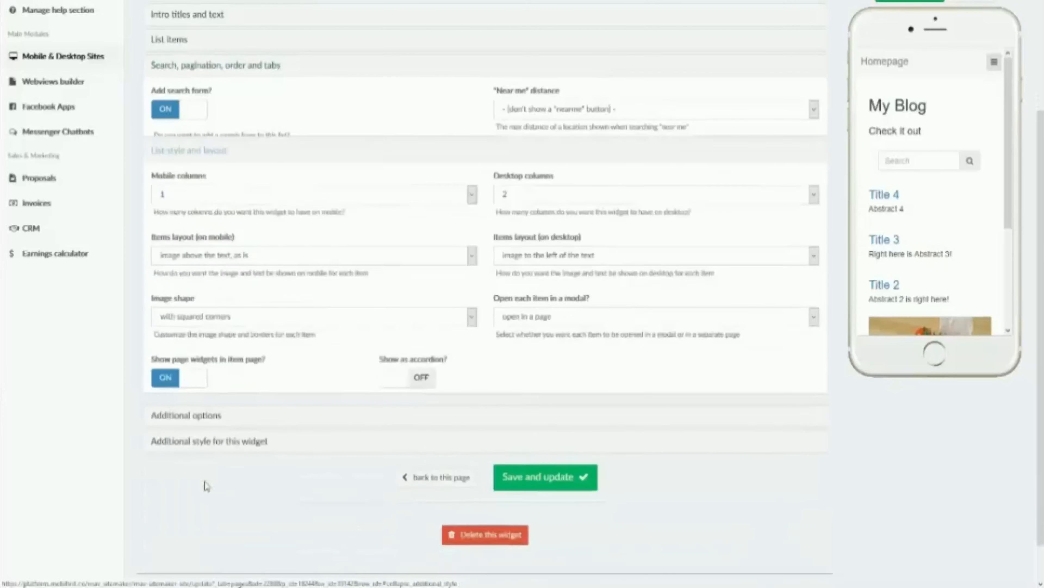
pyautogui.scroll(-3, 946, 235)
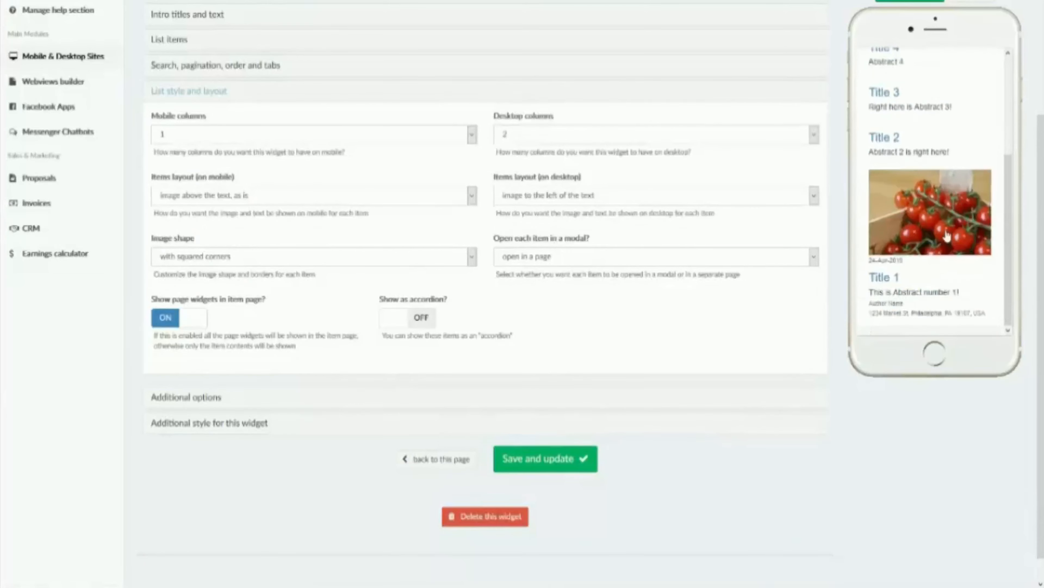
pyautogui.scroll(-3, 929, 247)
pyautogui.scroll(3, 924, 287)
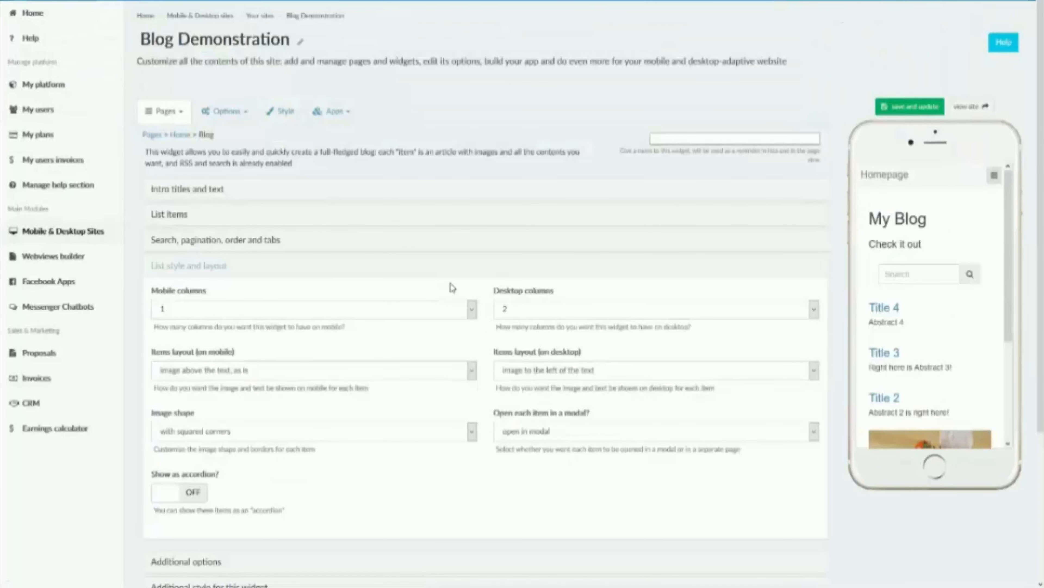
pyautogui.scroll(-5, 901, 315)
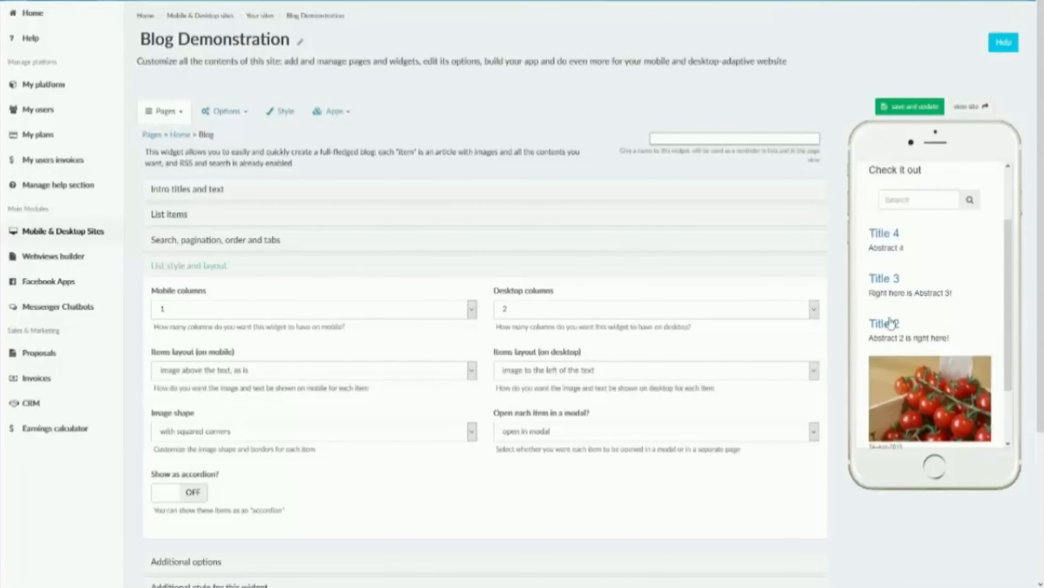
pyautogui.scroll(2, 900, 315)
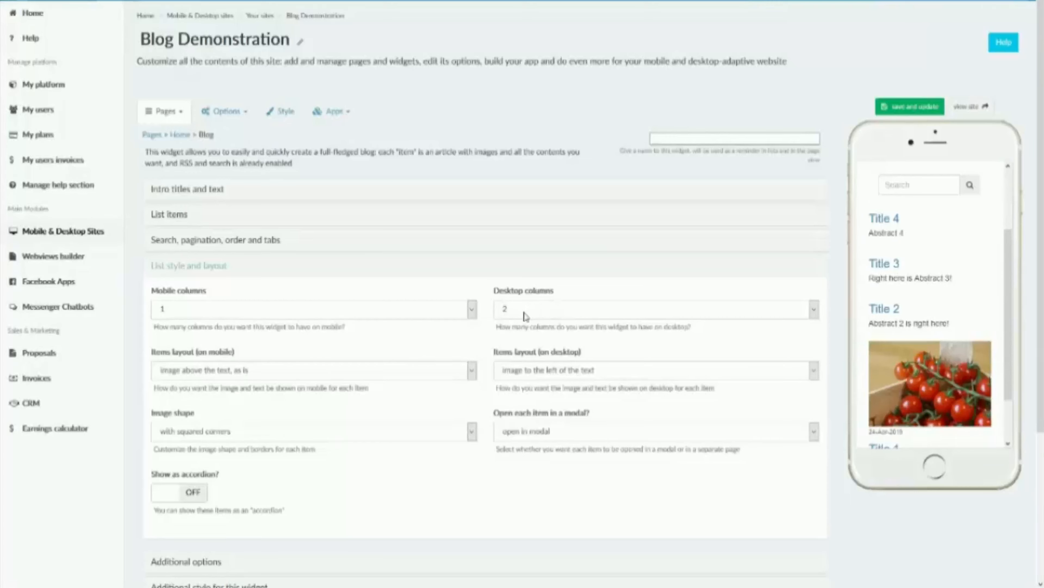
# Step: View the site at desktop size to check the column layout of the blog posts, and return to the widget settings
pyautogui.click(969, 106)
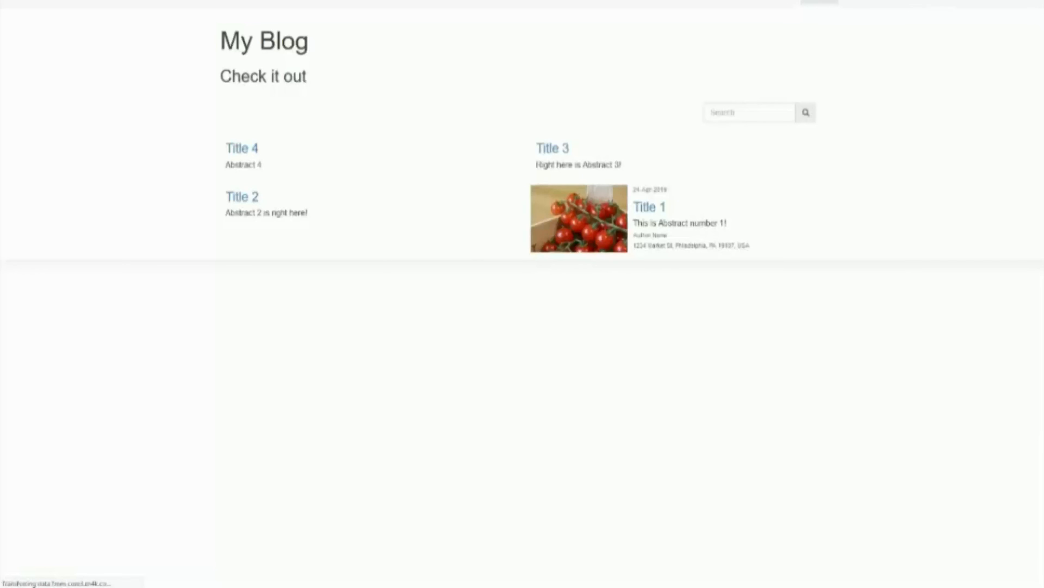
pyautogui.moveTo(576, 1)
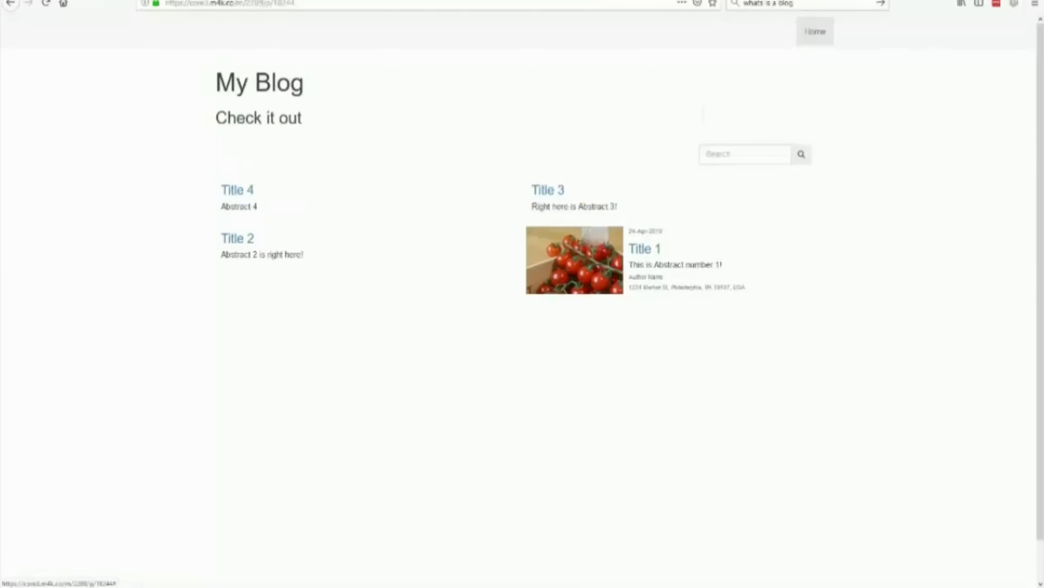
pyautogui.click(304, 8)
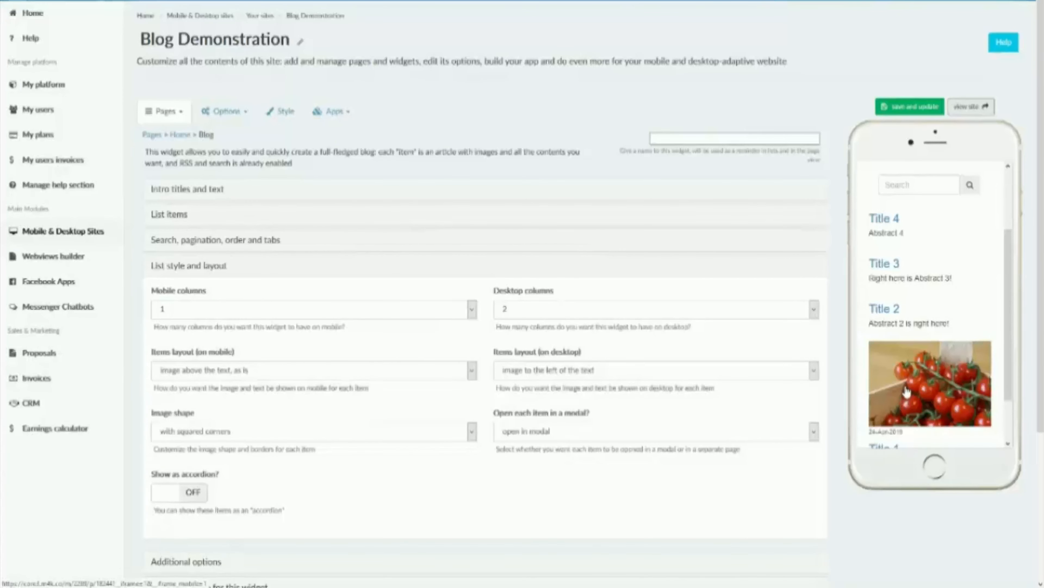
# Step: Set the mobile columns to 2 and the desktop columns to 3, save and update the widget, and view the site
pyautogui.click(425, 309)
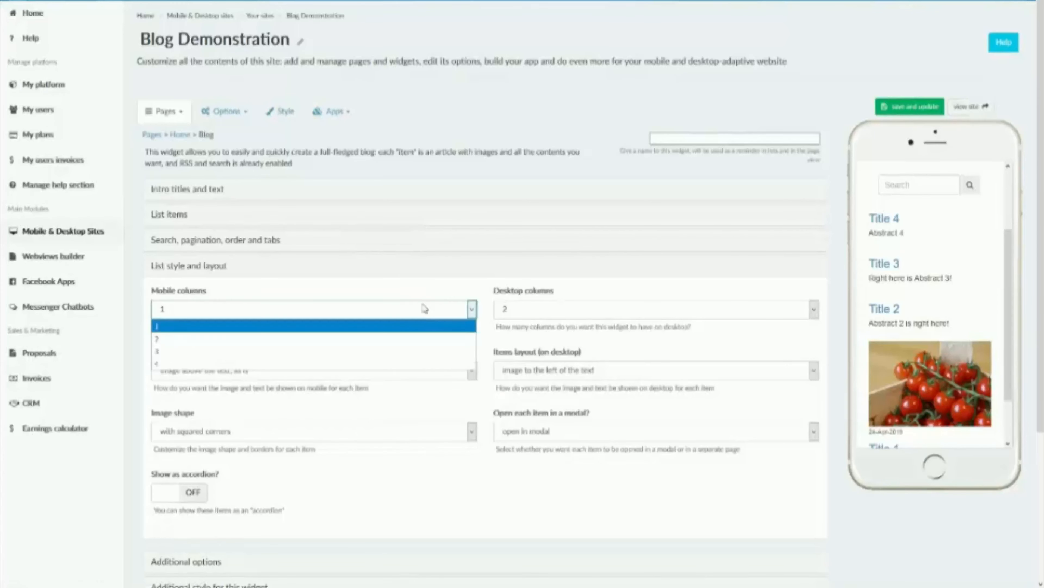
pyautogui.click(354, 339)
pyautogui.click(535, 310)
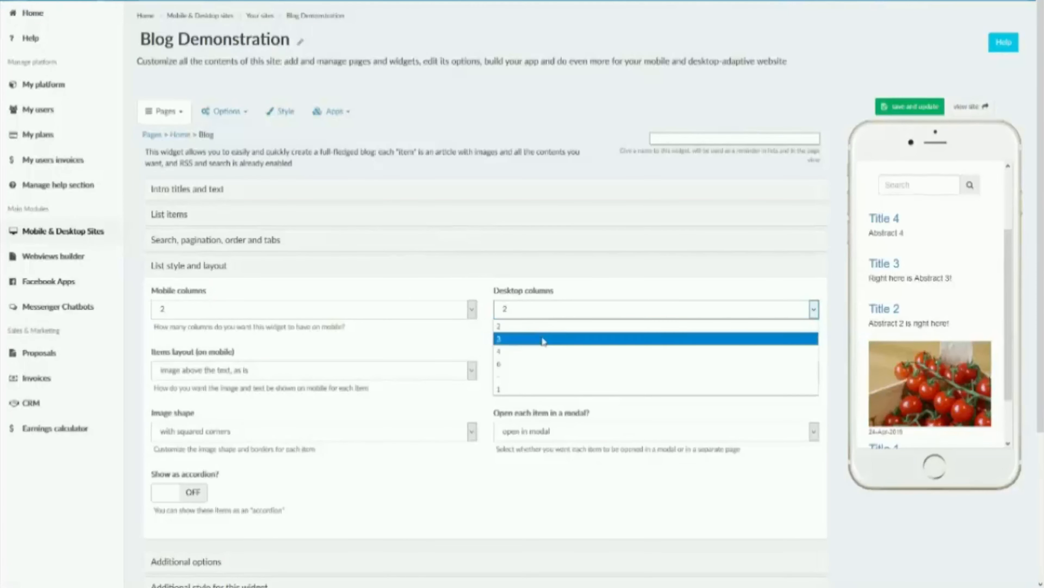
pyautogui.click(544, 339)
pyautogui.click(896, 108)
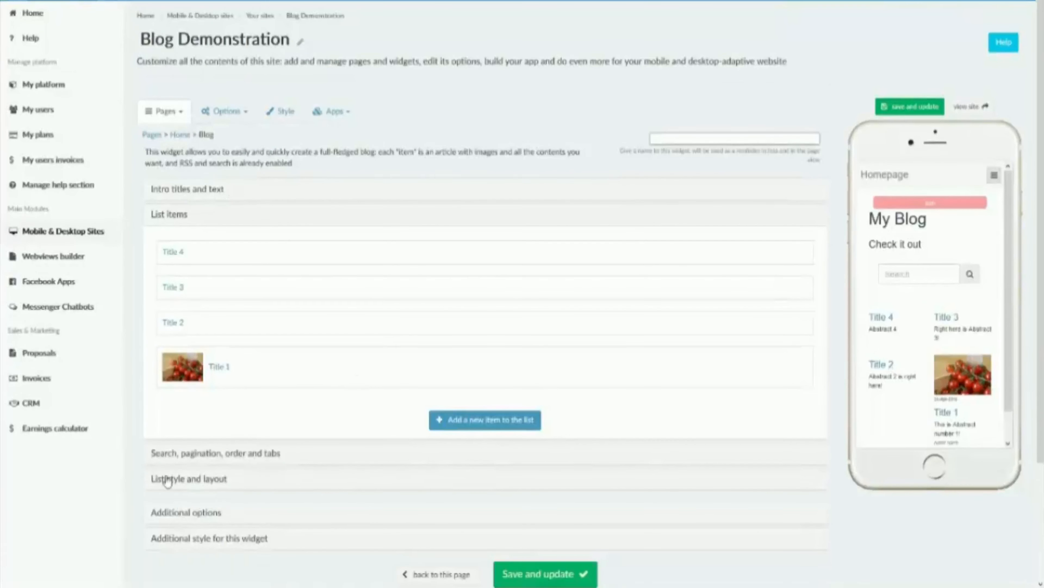
# Step: Examine the items layout choices available for mobile and for desktop in the List style and layout section
pyautogui.click(167, 479)
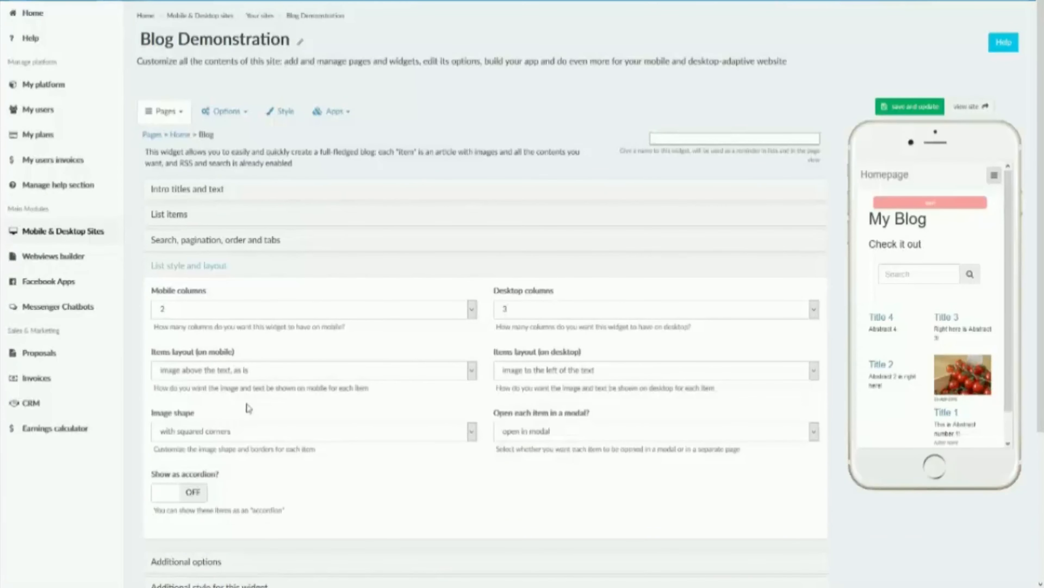
pyautogui.click(228, 368)
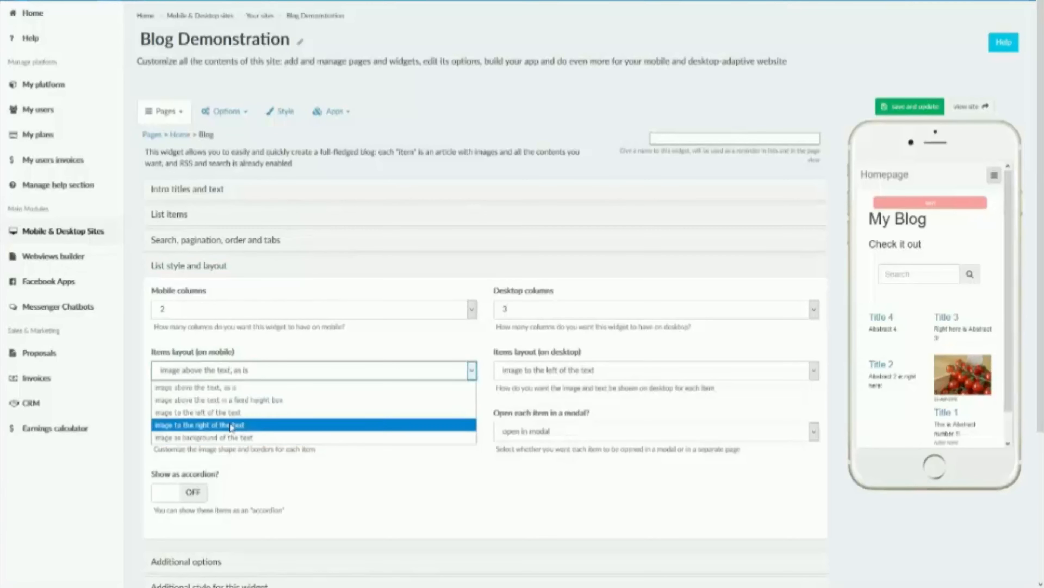
pyautogui.click(530, 374)
pyautogui.click(530, 374)
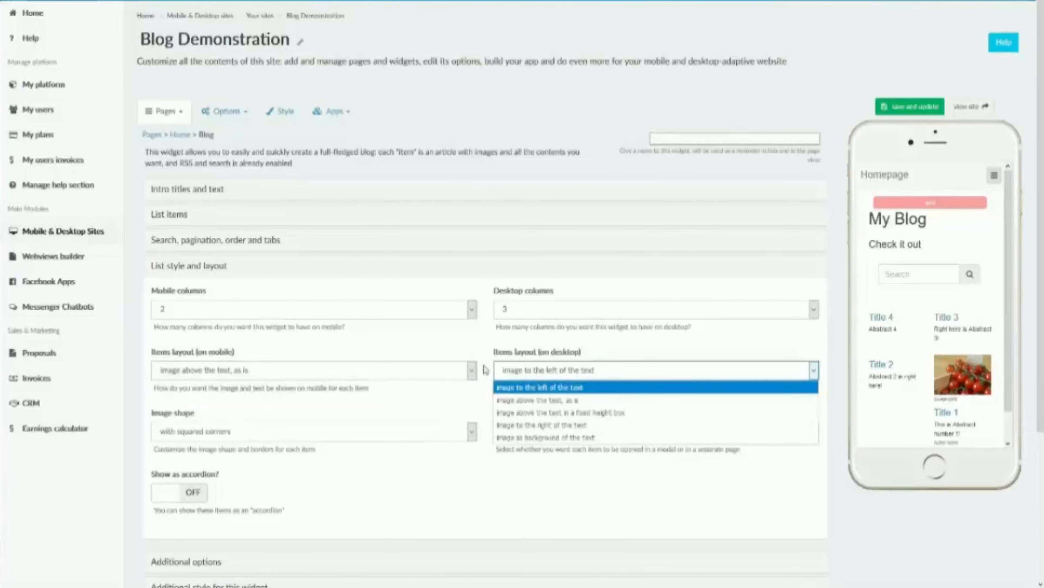
pyautogui.click(380, 348)
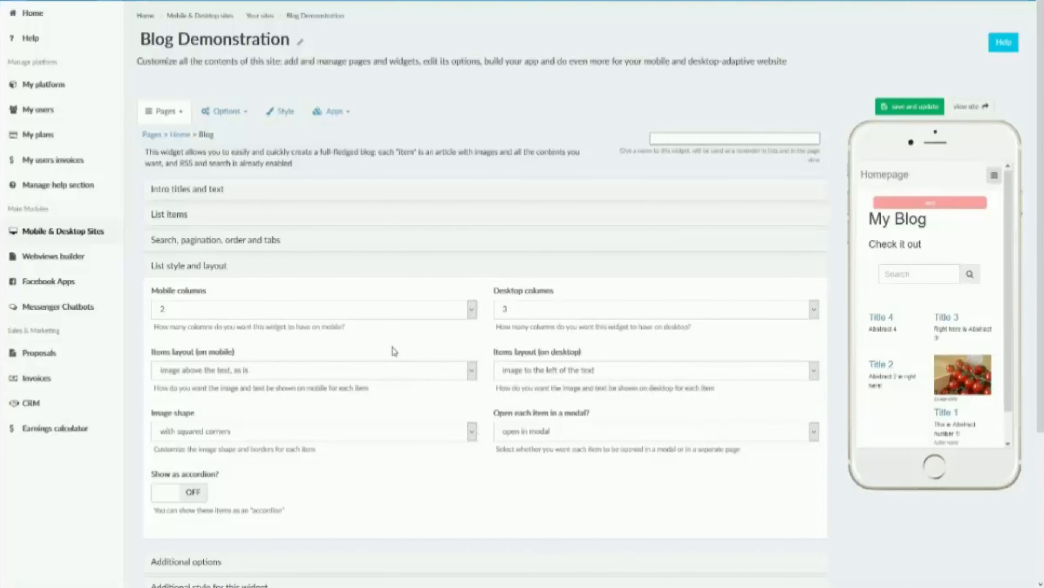
# Step: Set the image shape to with rounded corners, and save and update the widget
pyautogui.click(433, 432)
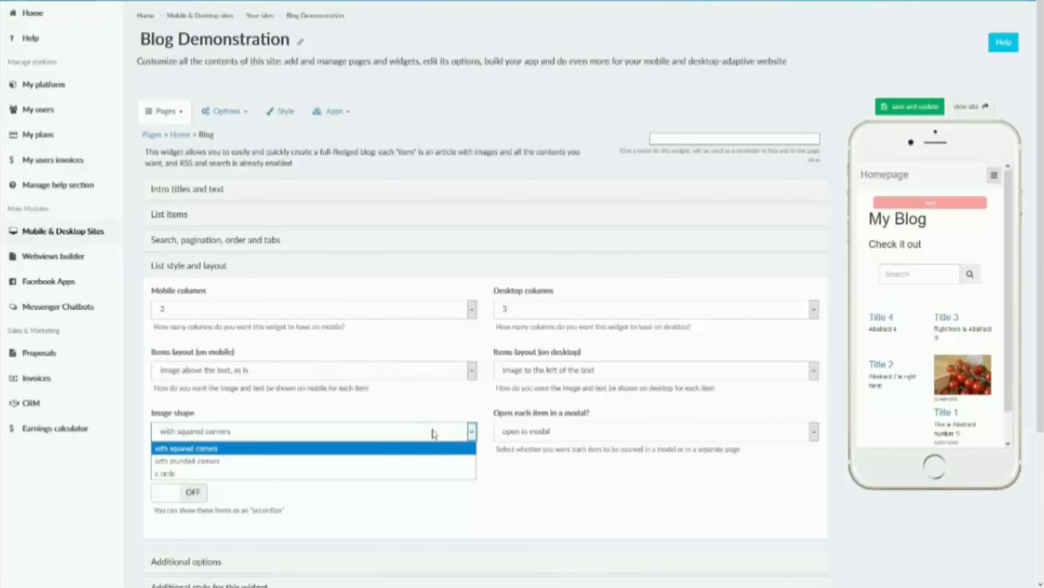
pyautogui.moveTo(1007, 404); pyautogui.dragTo(1008, 420)
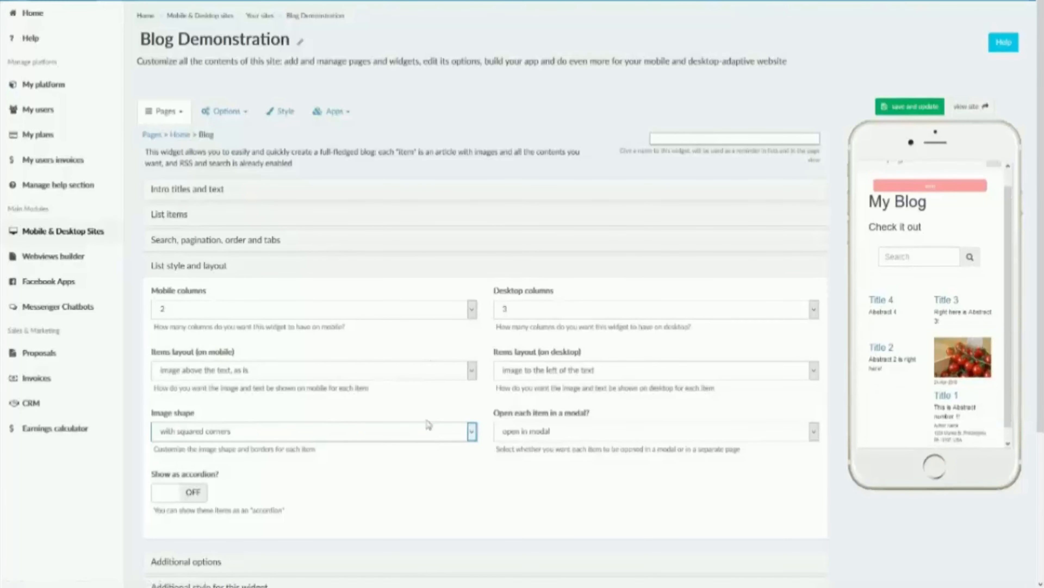
pyautogui.click(432, 431)
pyautogui.click(427, 465)
pyautogui.click(930, 114)
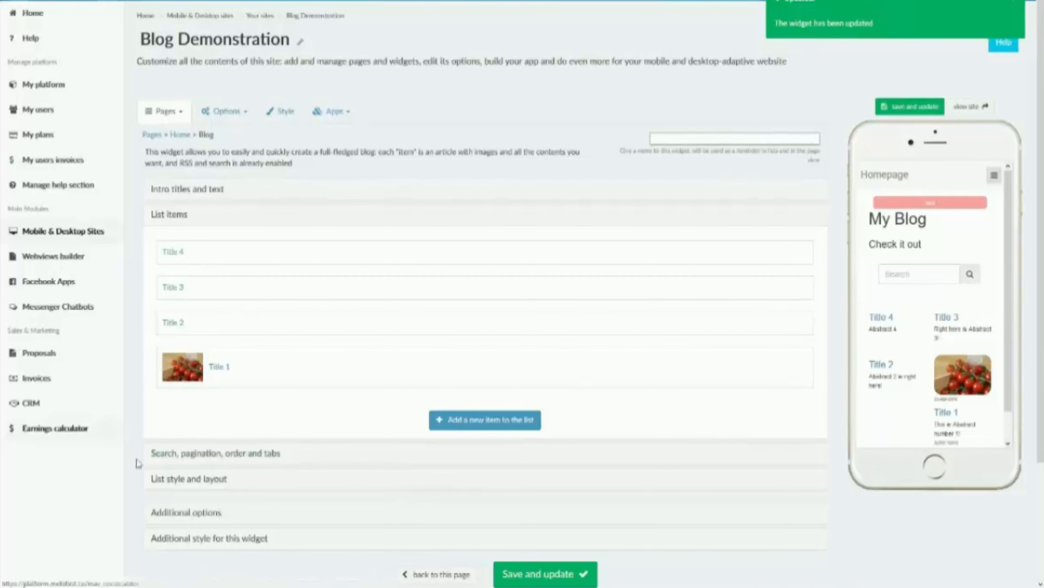
# Step: Set the blog items to open in a page, and save and update the widget
pyautogui.click(207, 478)
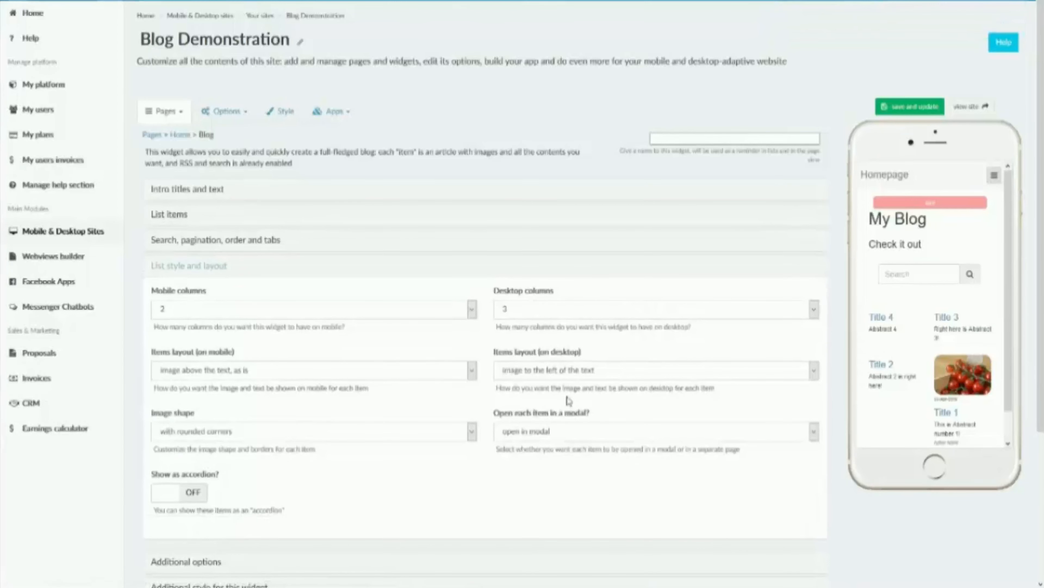
pyautogui.click(518, 436)
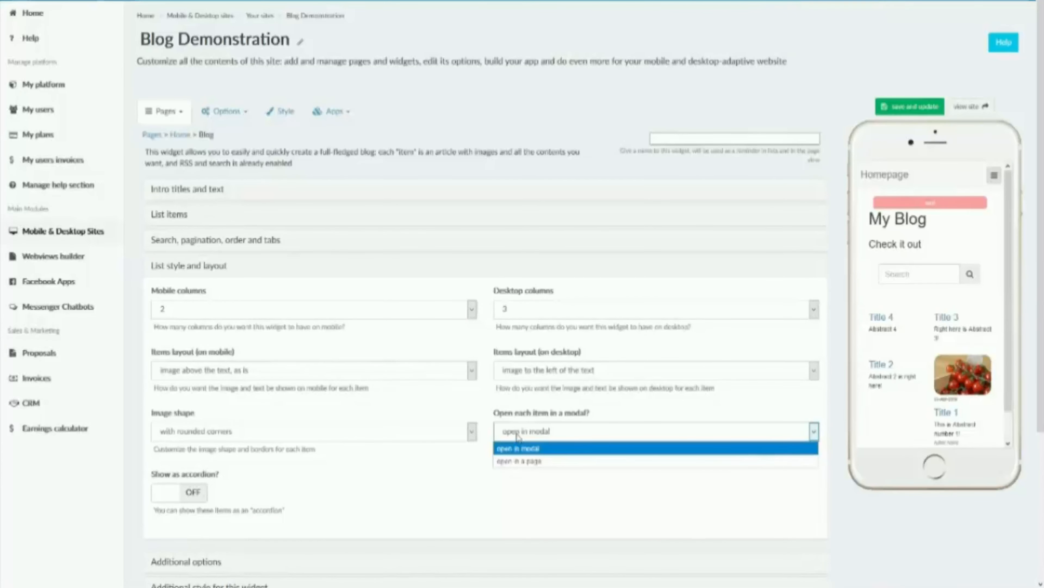
pyautogui.click(515, 459)
pyautogui.click(523, 439)
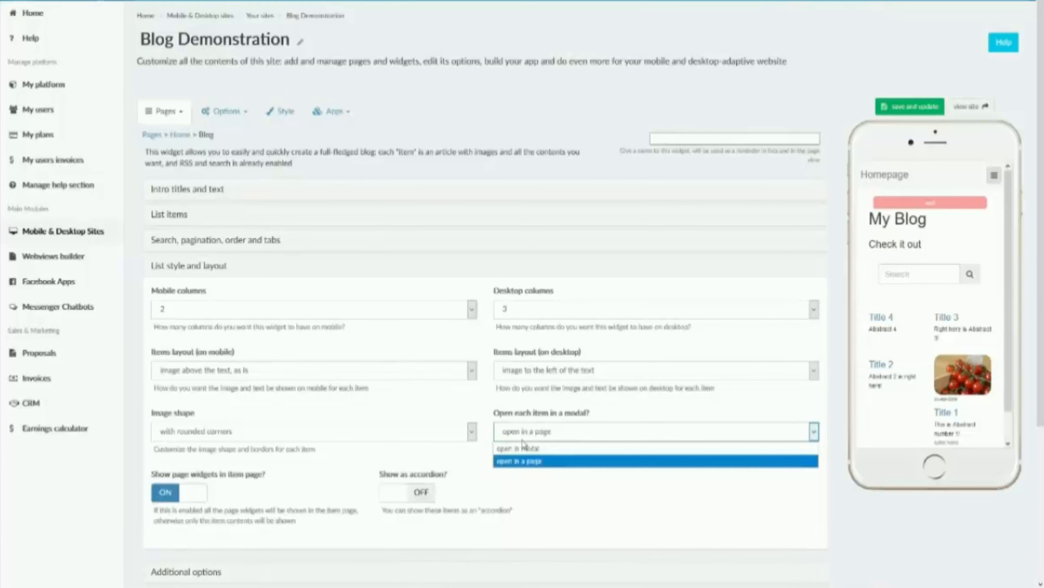
pyautogui.click(532, 461)
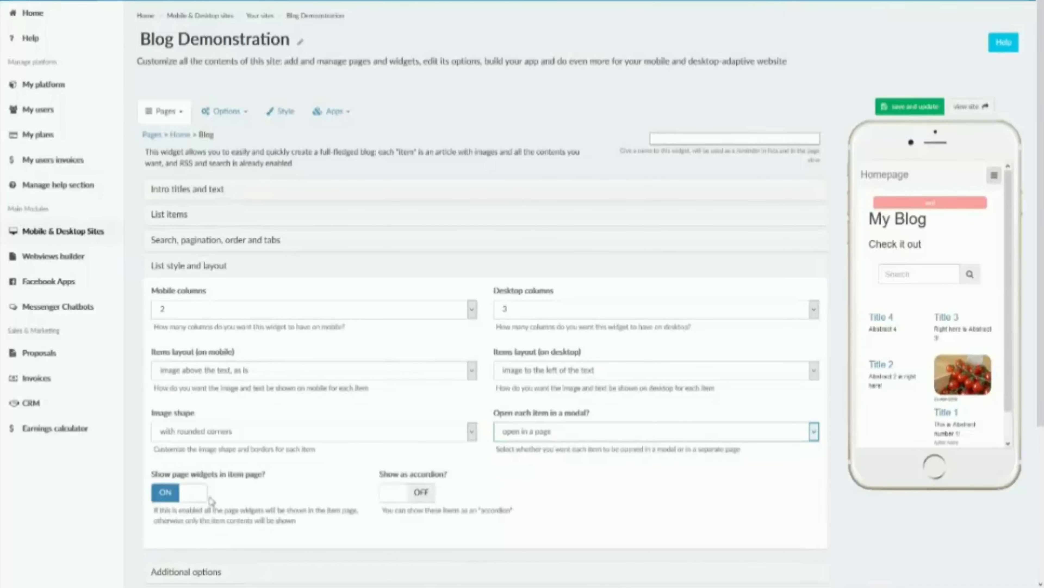
pyautogui.click(916, 107)
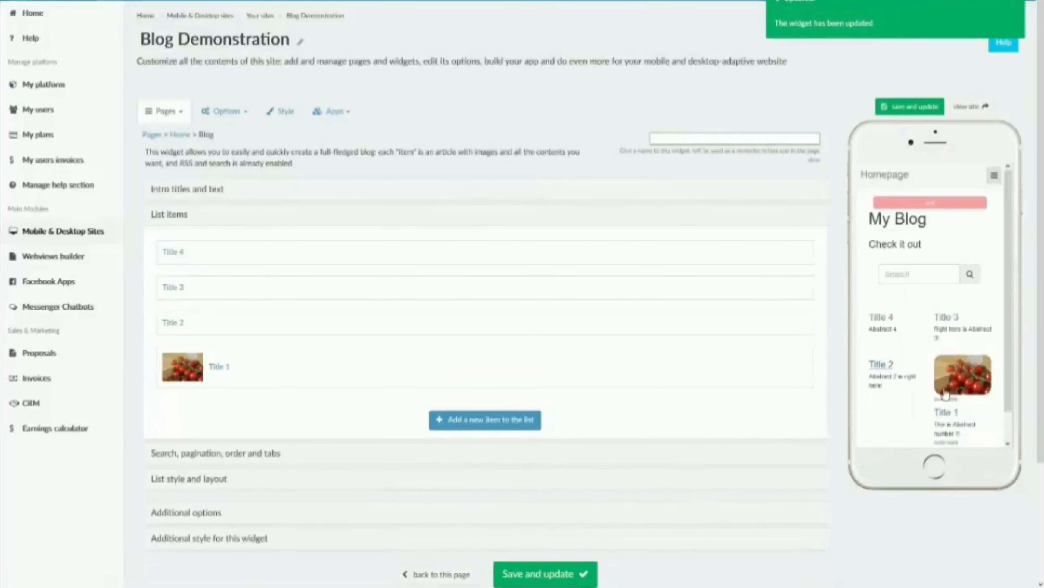
# Step: Open the Title 1 post in the mobile preview, look through its full page, and return to the blog list
pyautogui.click(946, 411)
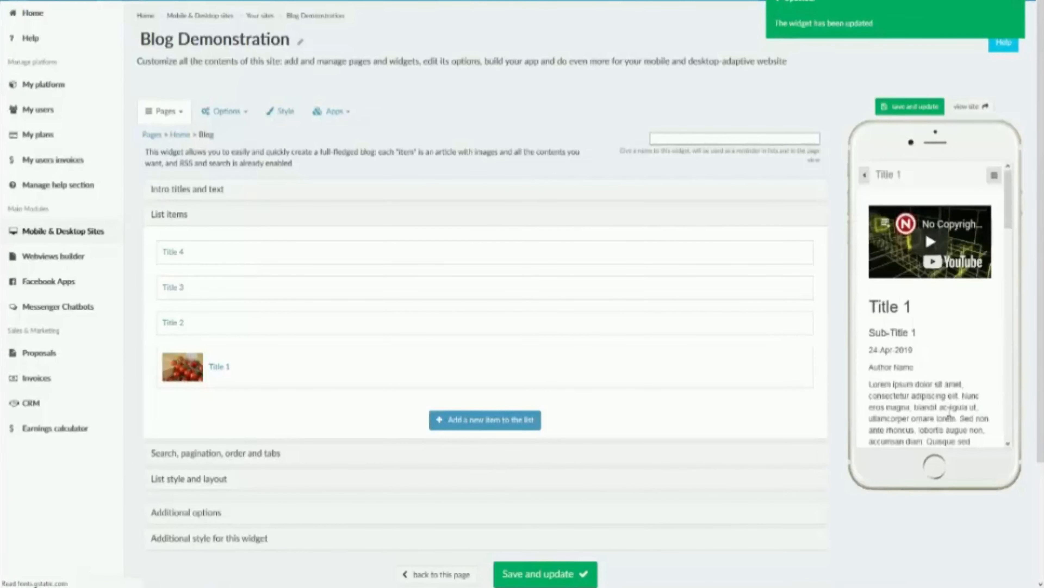
pyautogui.scroll(-10, 930, 317)
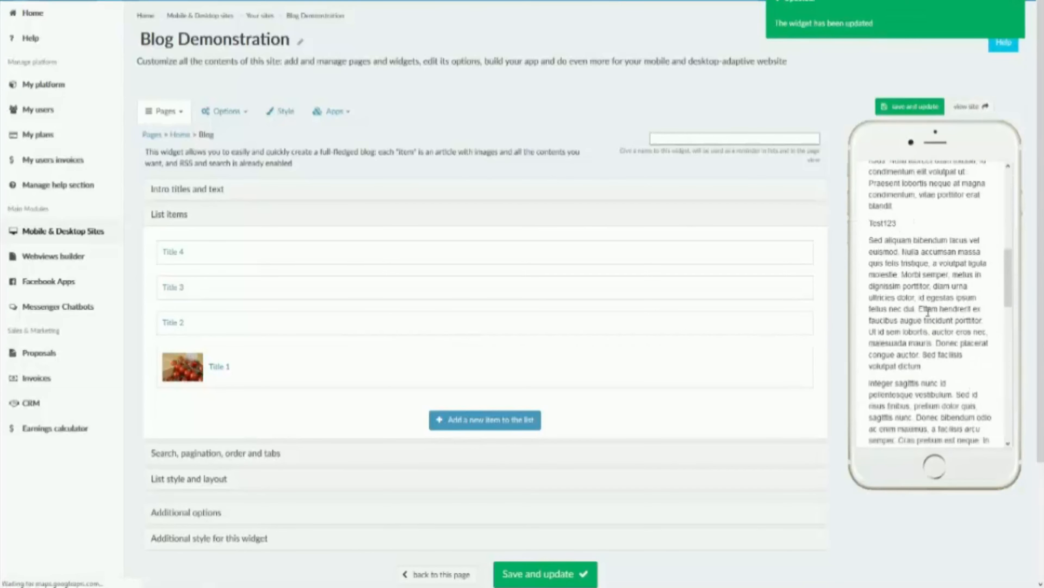
pyautogui.scroll(10, 930, 317)
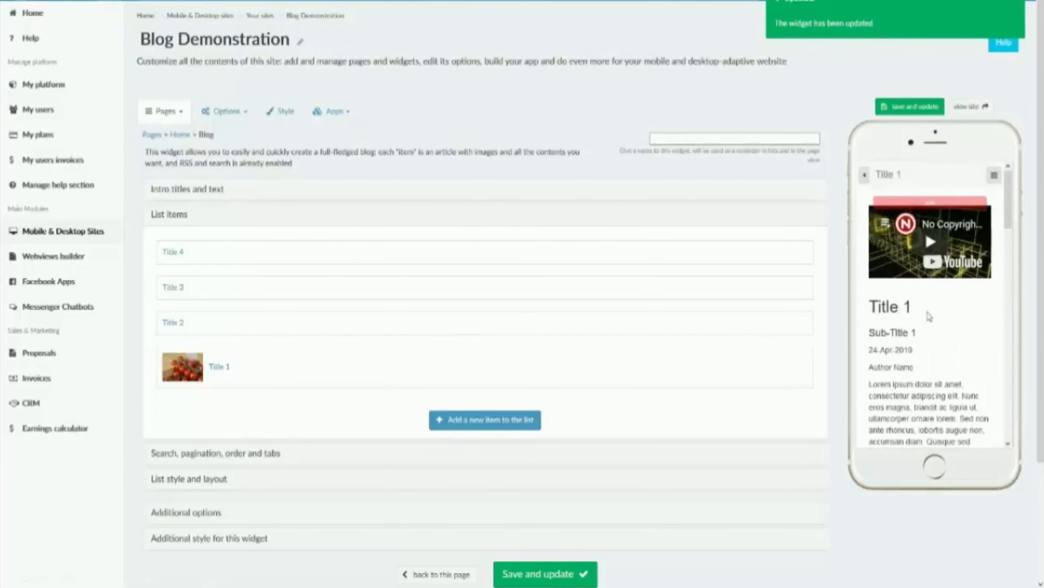
pyautogui.scroll(-10, 911, 290)
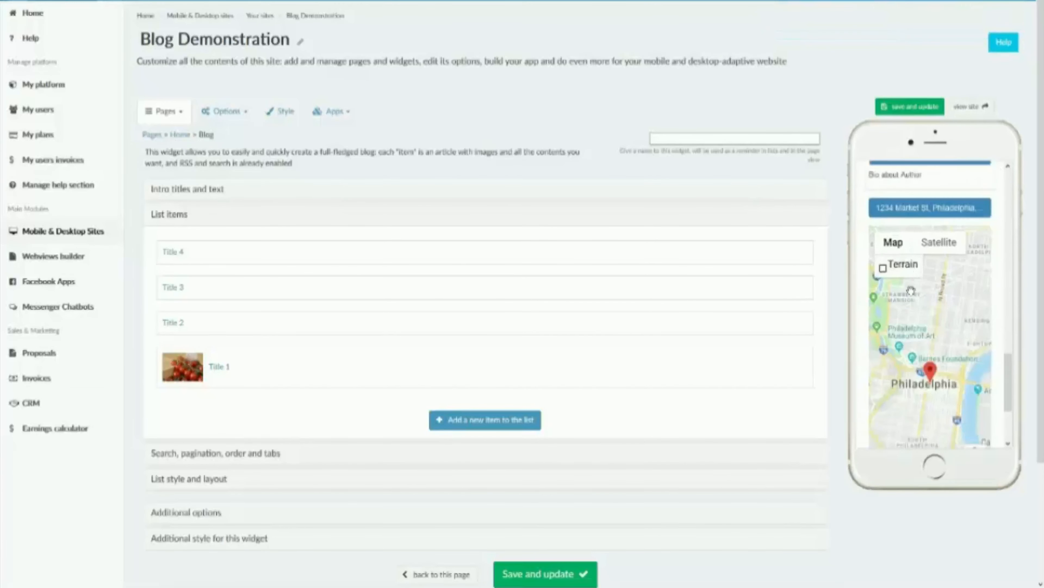
pyautogui.scroll(10, 911, 290)
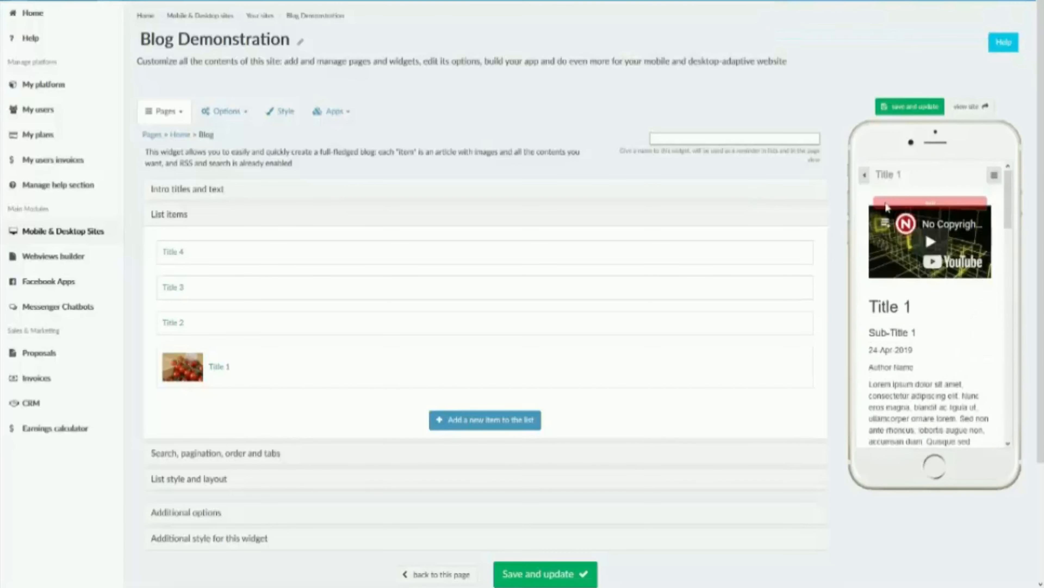
pyautogui.click(864, 175)
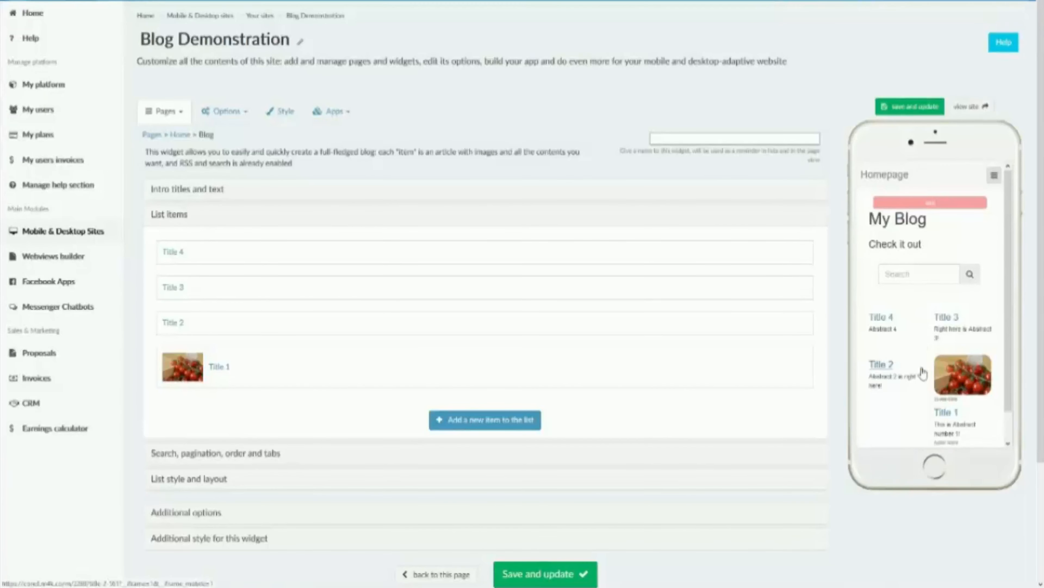
# Step: Set the blog items to open in modal, save and update the widget, and open the Title 1 post in the preview
pyautogui.scroll(-1, 923, 373)
pyautogui.scroll(-3, 252, 443)
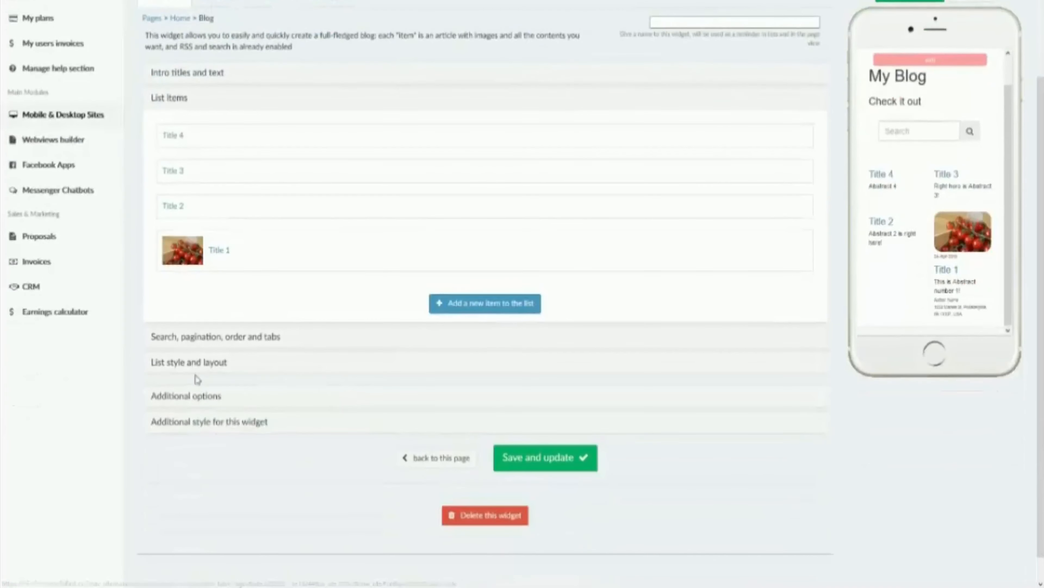
pyautogui.click(190, 399)
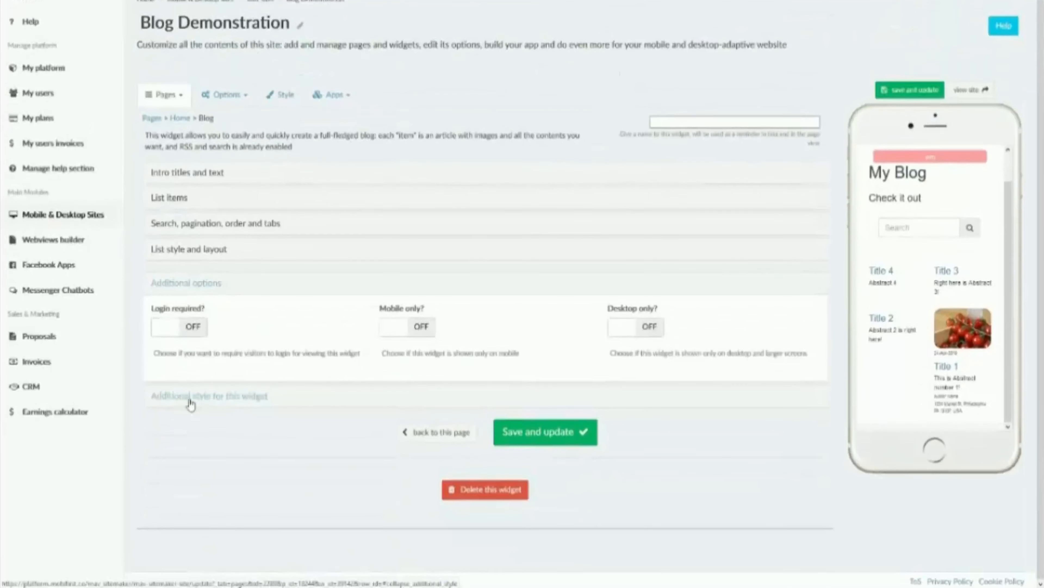
pyautogui.click(186, 251)
pyautogui.click(677, 418)
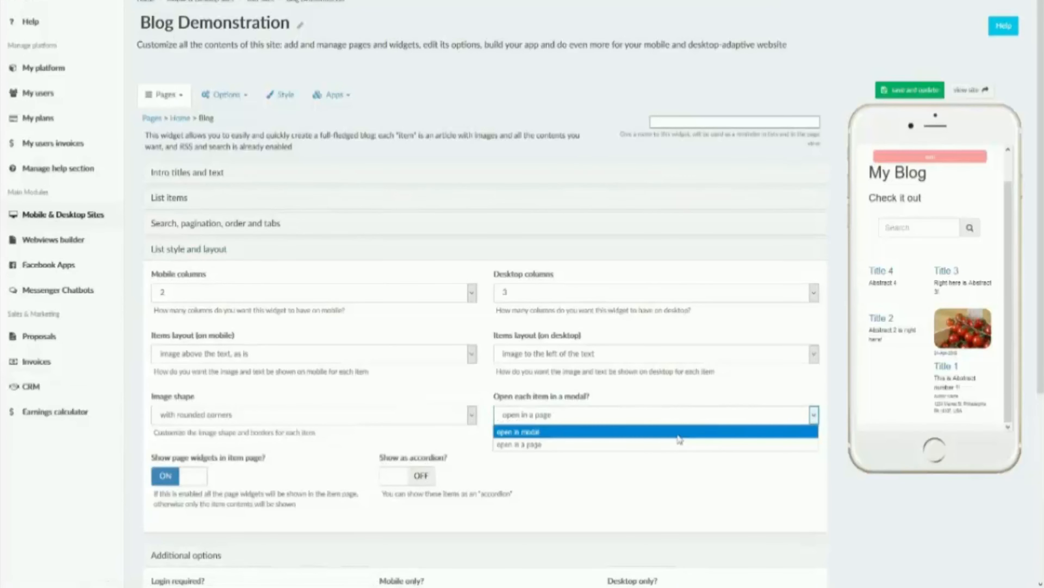
pyautogui.click(678, 435)
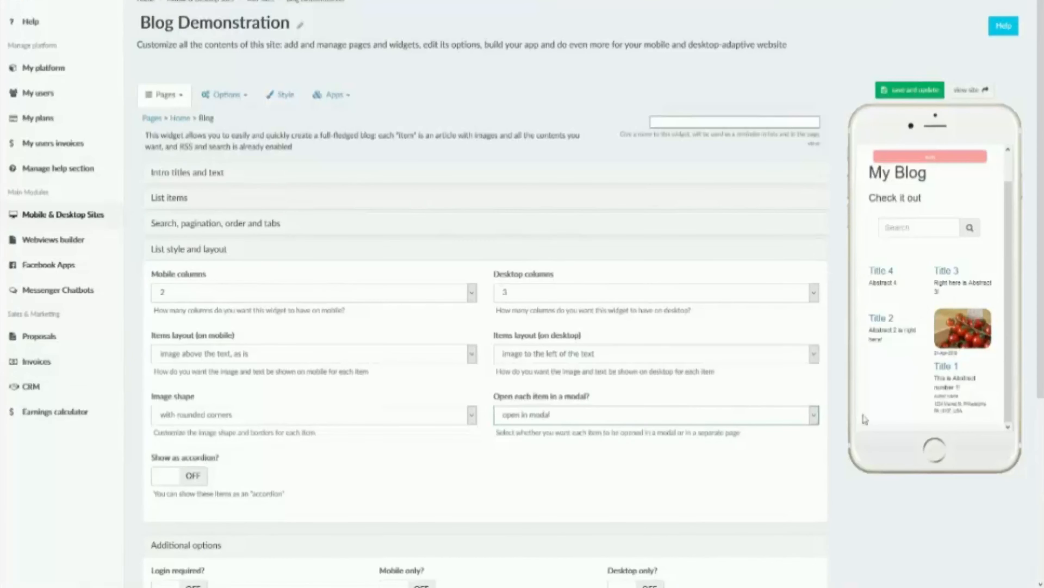
pyautogui.click(890, 90)
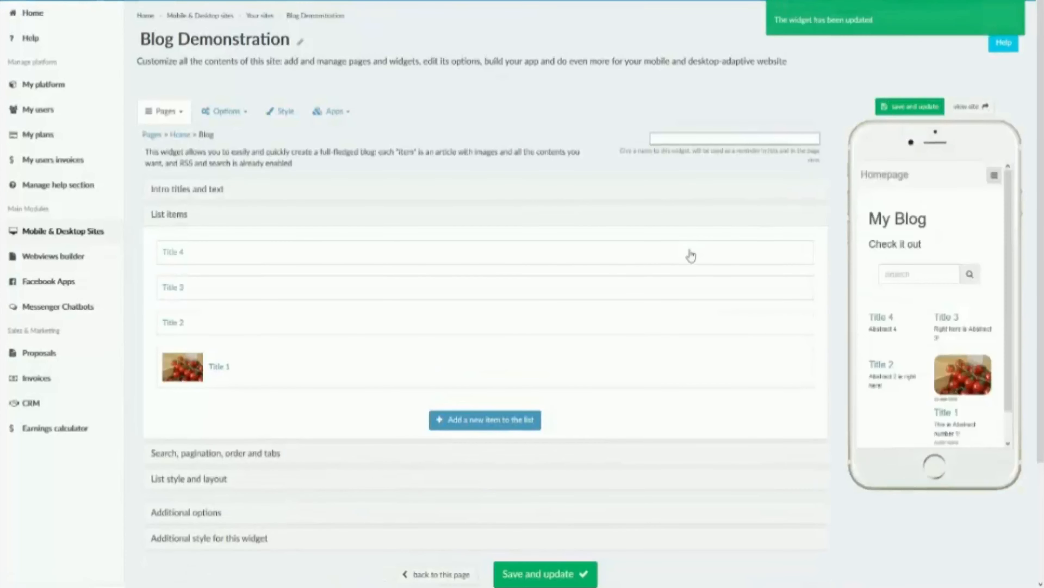
pyautogui.click(942, 425)
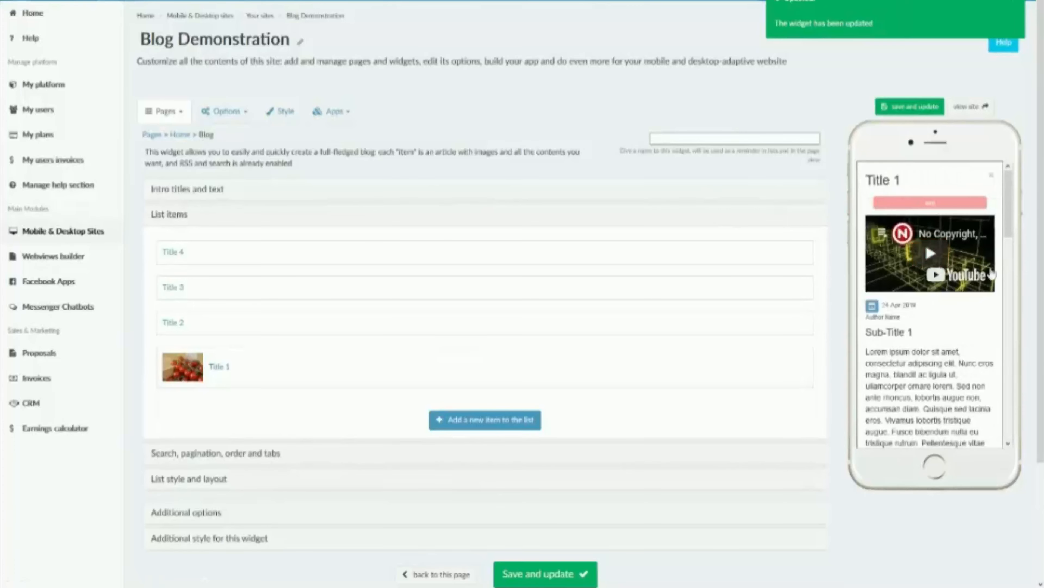
# Step: Look through the Title 1 post in its modal in the mobile preview, close it, and view the blog list
pyautogui.scroll(-10, 958, 328)
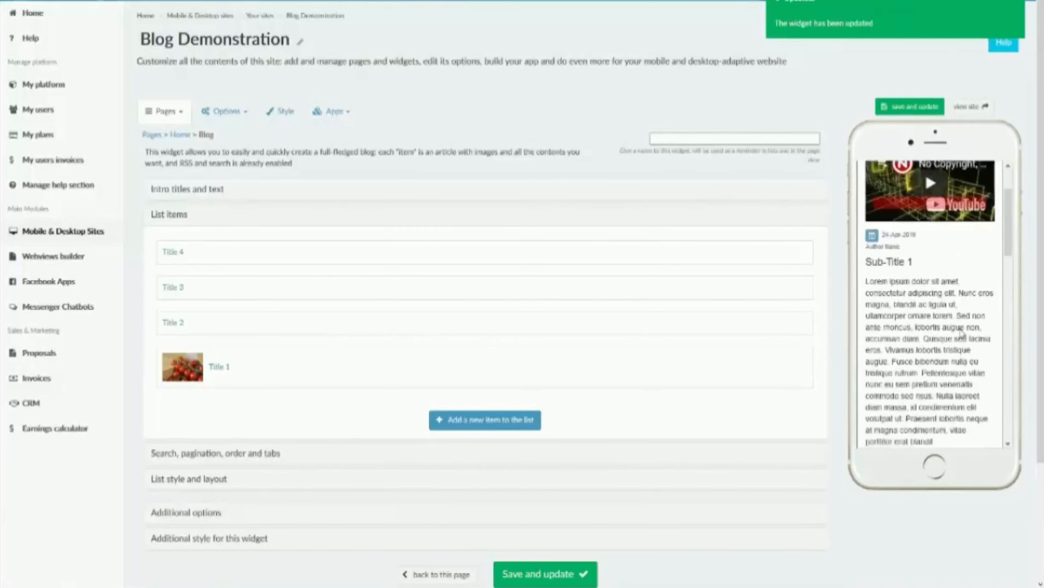
pyautogui.scroll(10, 959, 328)
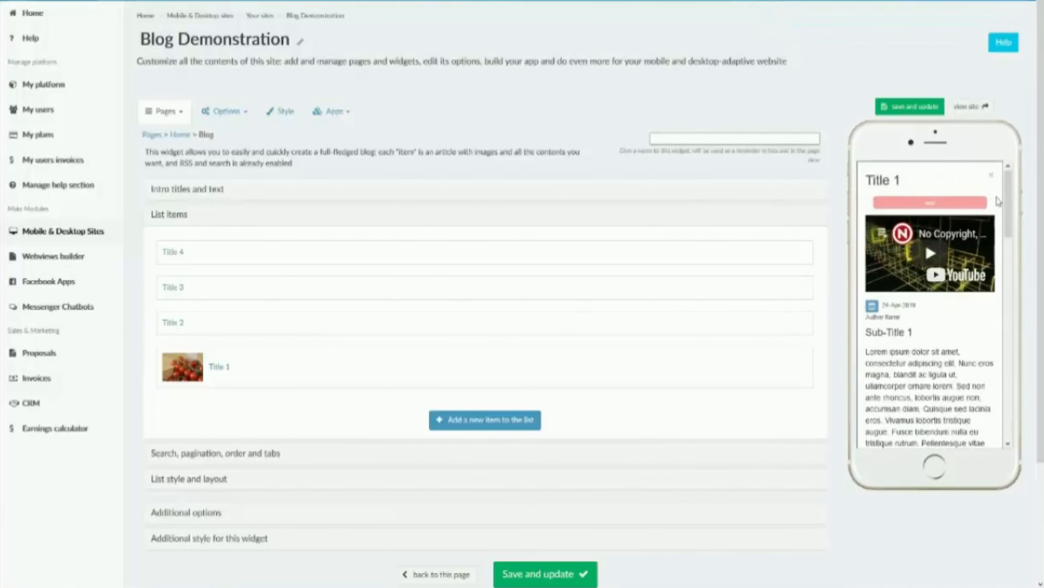
pyautogui.click(992, 181)
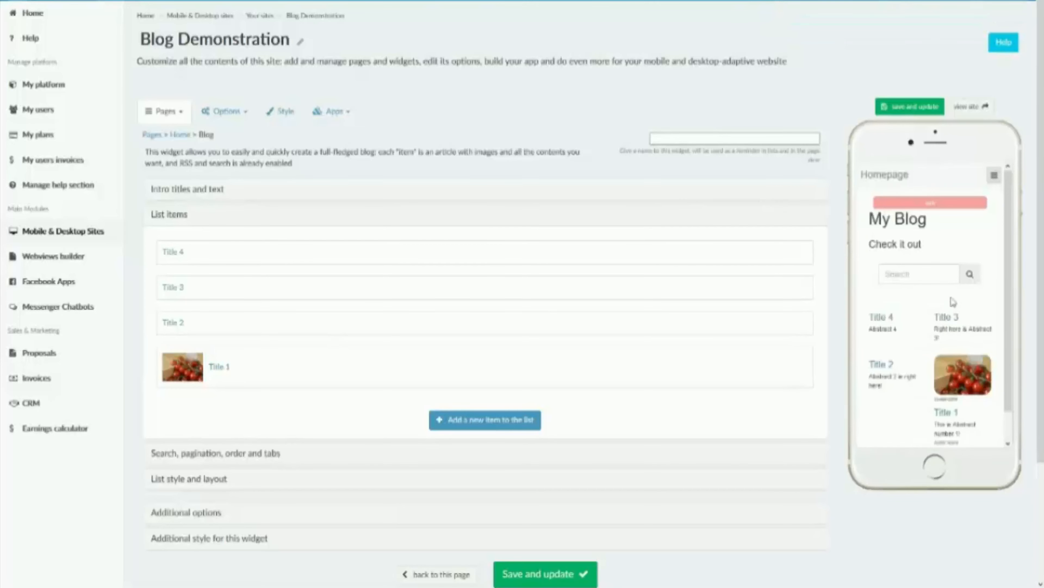
pyautogui.scroll(-1, 921, 344)
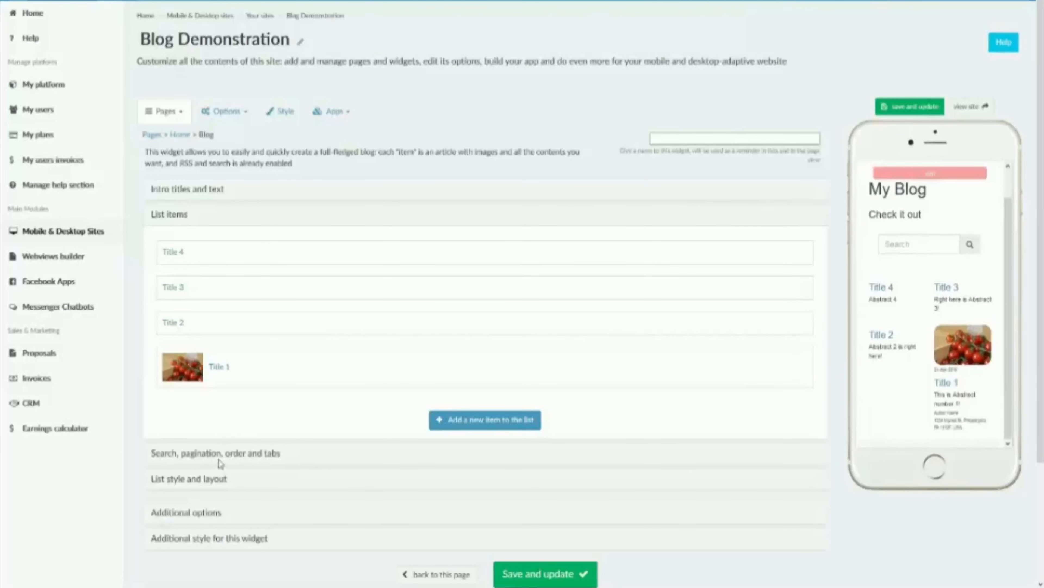
# Step: Turn on showing the blog items as an accordion in the list style and layout settings, and save and update the widget
pyautogui.click(208, 478)
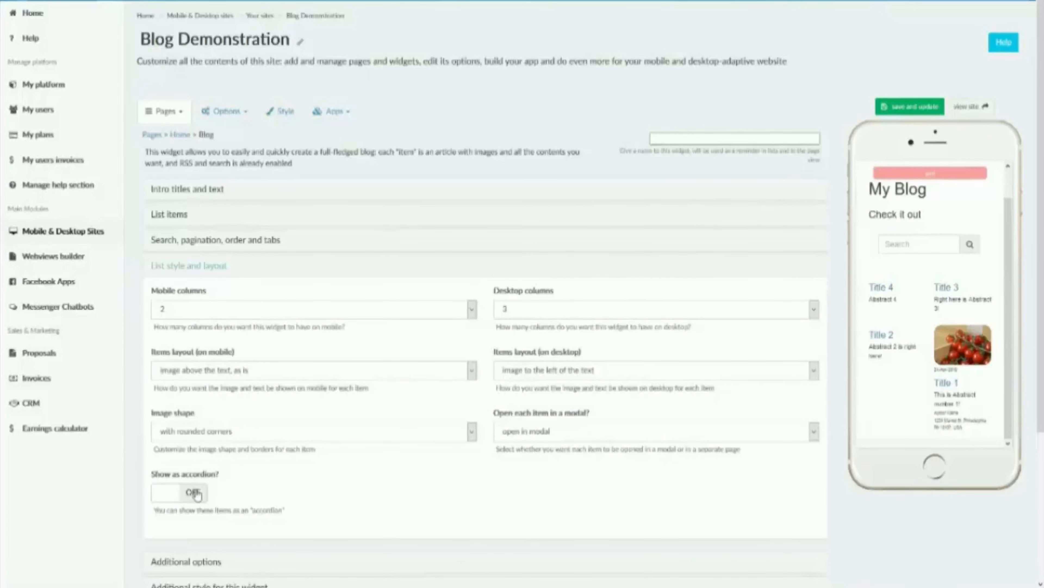
pyautogui.click(196, 493)
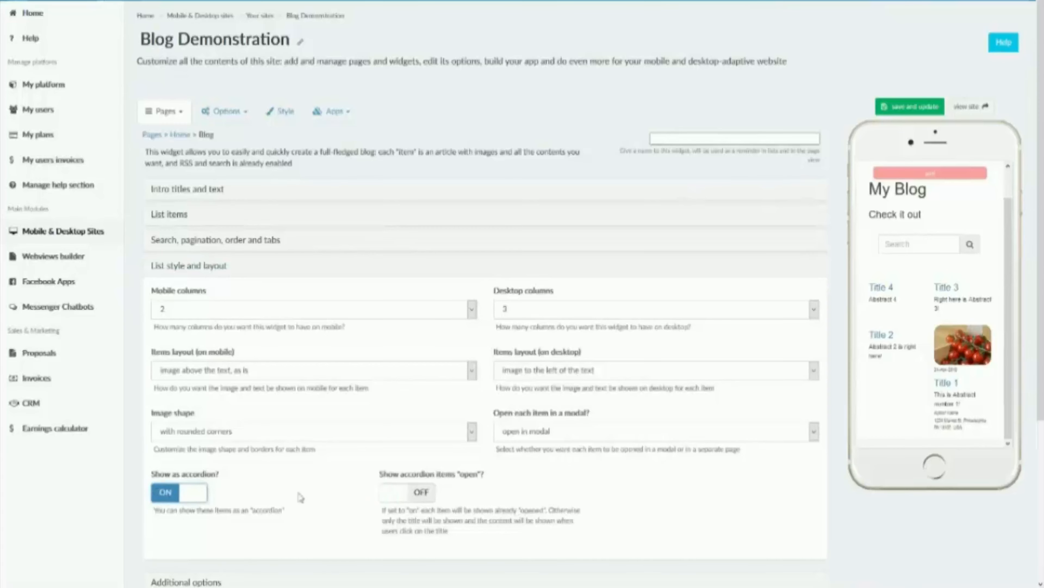
pyautogui.click(895, 105)
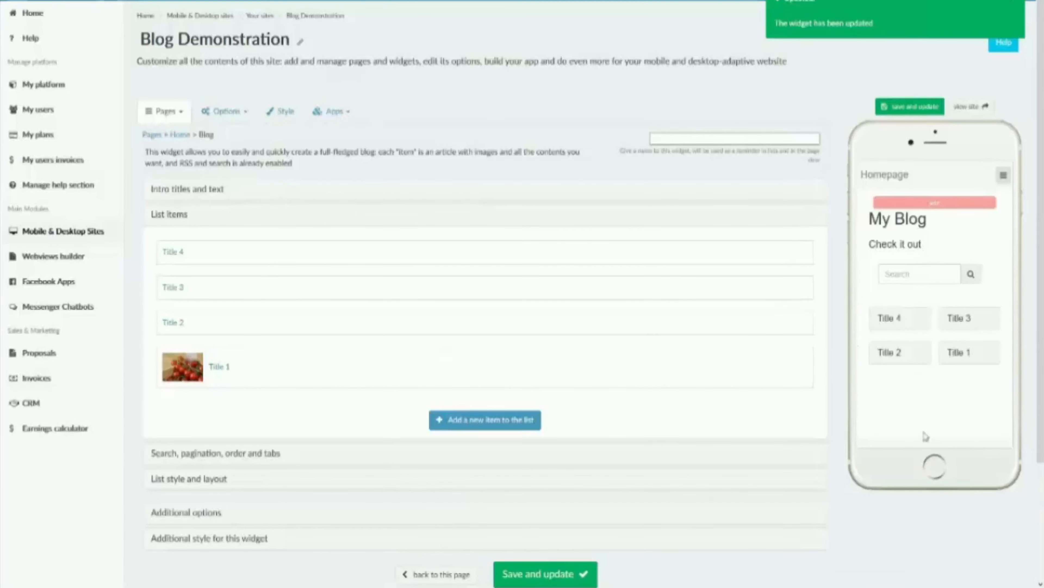
# Step: Set the mobile columns to 1 in the list style and layout settings, and save and update the widget
pyautogui.click(192, 481)
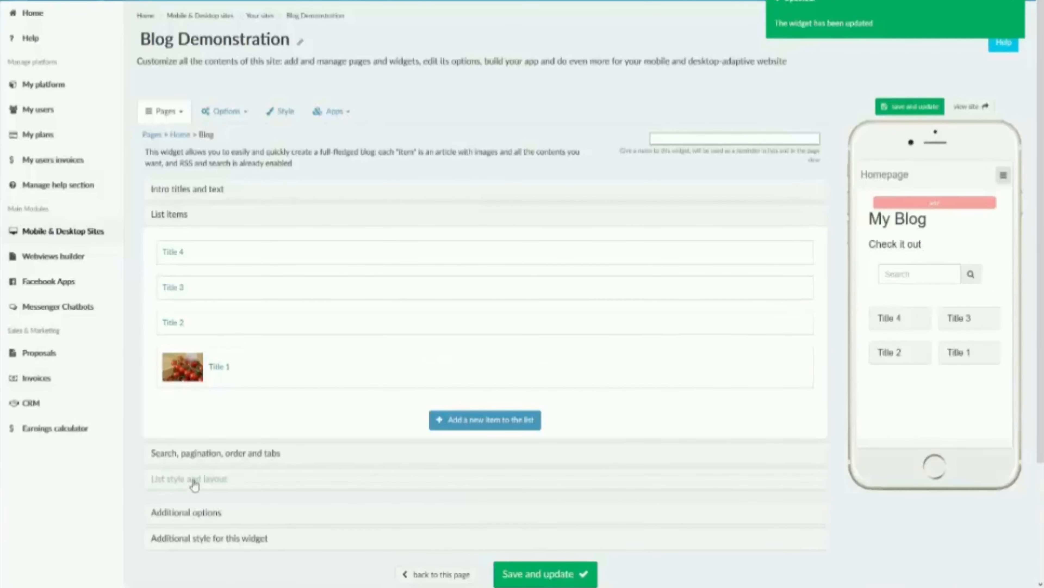
pyautogui.click(219, 313)
pyautogui.click(194, 325)
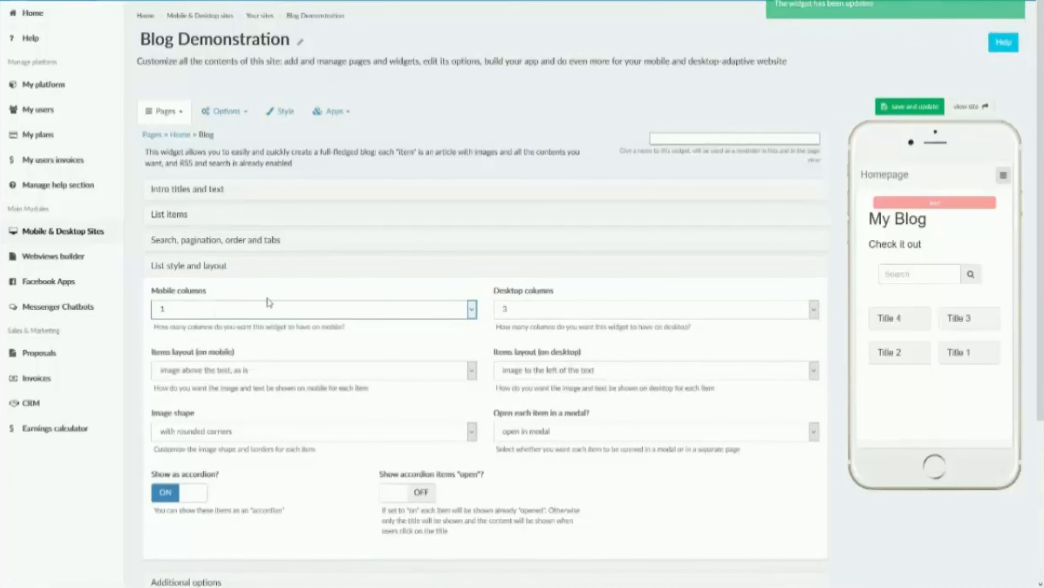
pyautogui.click(913, 108)
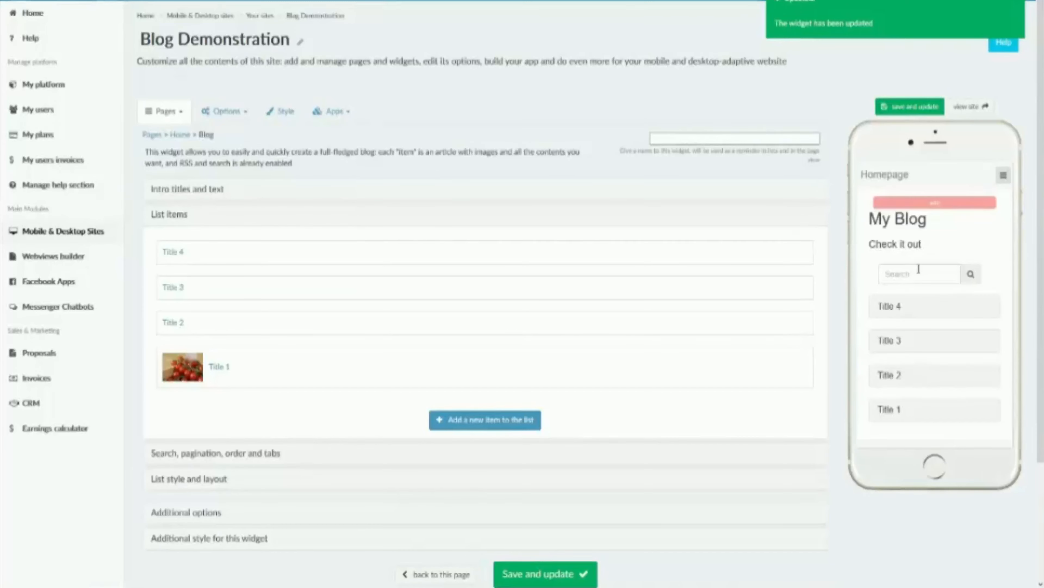
# Step: Expand the Title 1 accordion item in the preview and look through its content, then expand and collapse Title 2
pyautogui.click(930, 412)
pyautogui.scroll(-6, 897, 347)
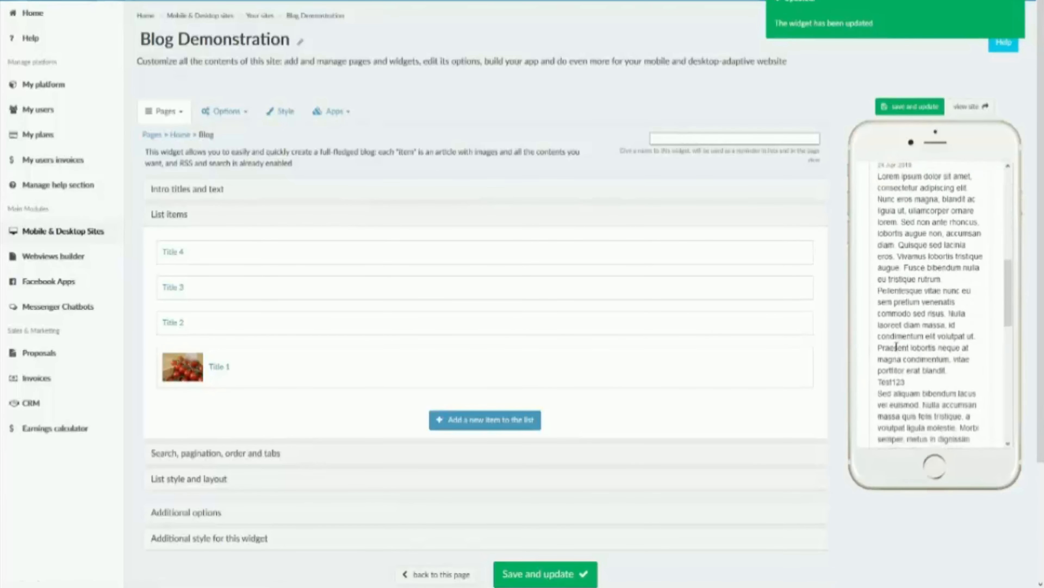
pyautogui.scroll(6, 896, 346)
pyautogui.scroll(6, 897, 348)
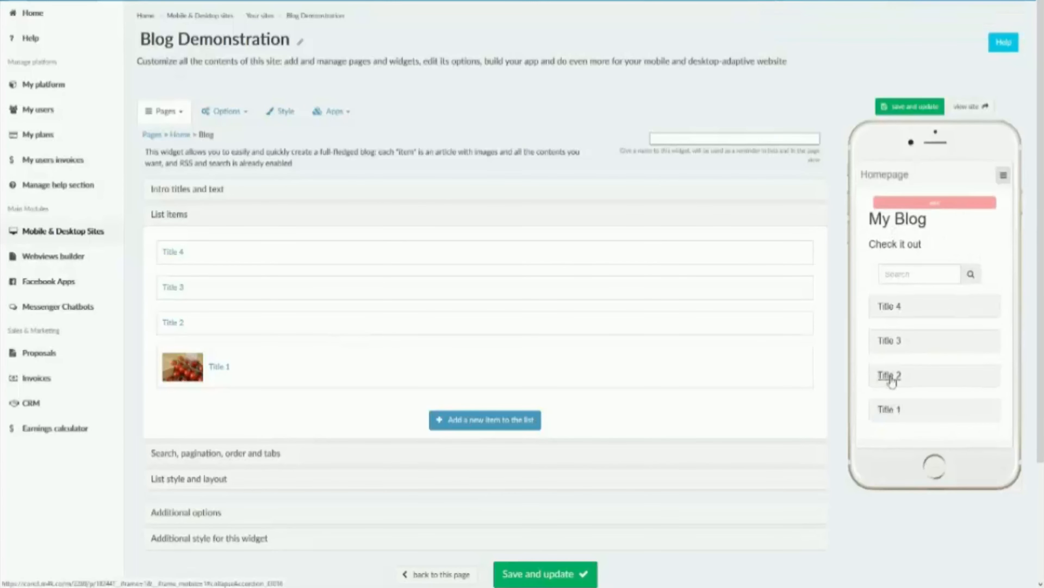
pyautogui.click(889, 375)
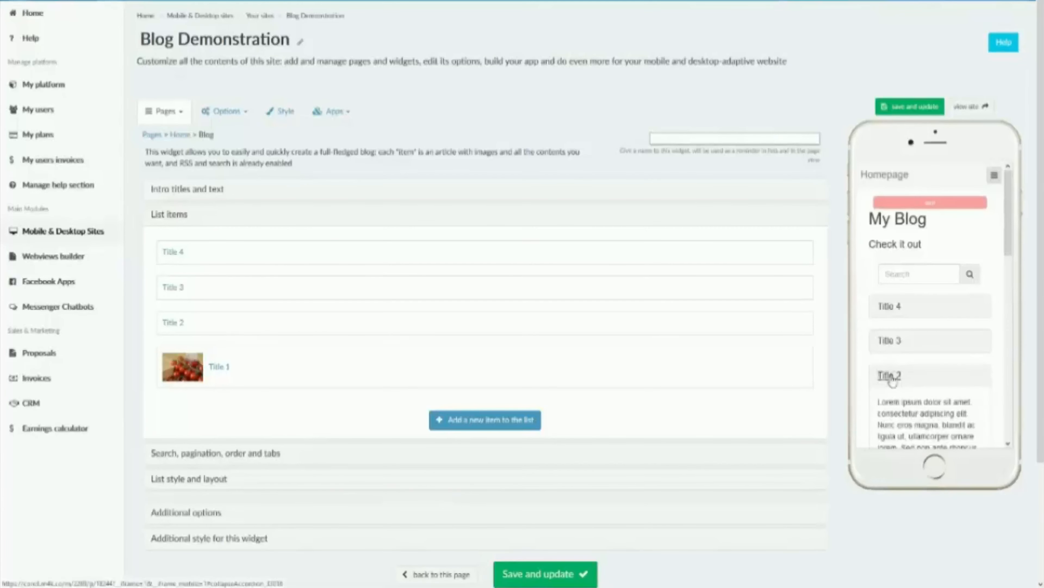
pyautogui.click(891, 377)
# Step: Review the accordion settings under list style and layout, and examine the additional options for login, mobile only and desktop only
pyautogui.scroll(-2, 891, 378)
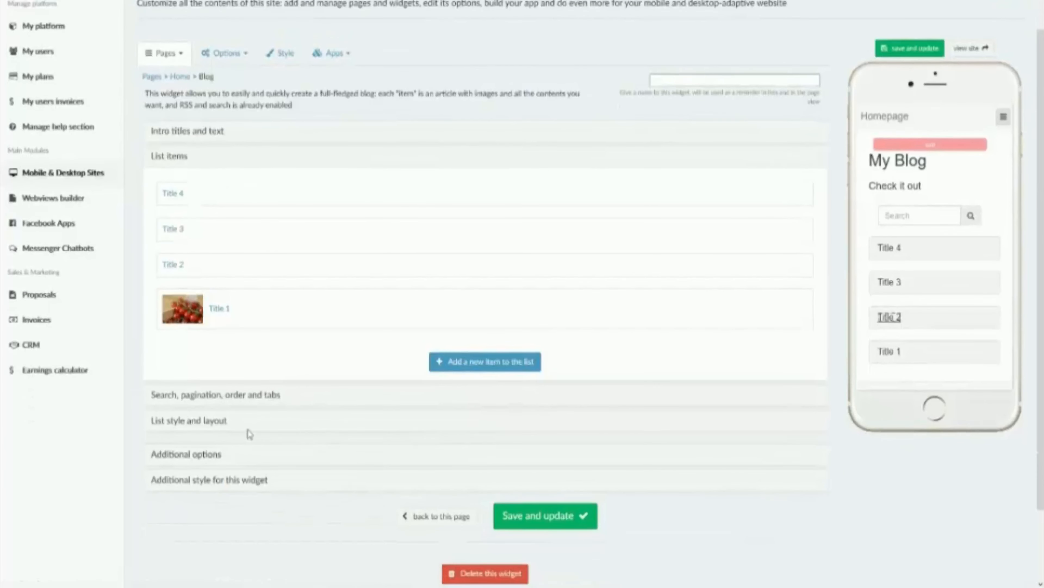
pyautogui.click(217, 420)
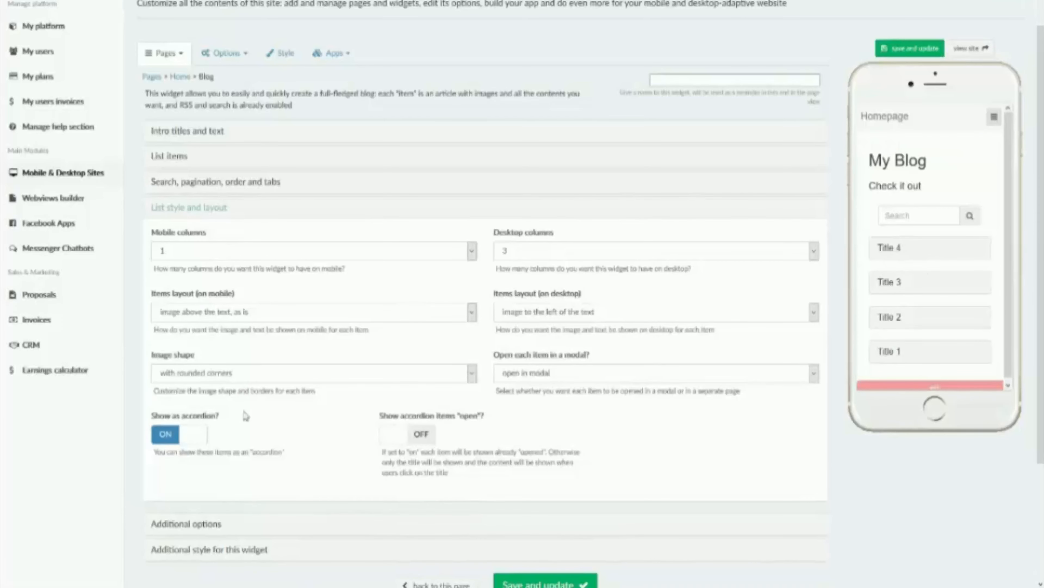
pyautogui.scroll(-3, 246, 416)
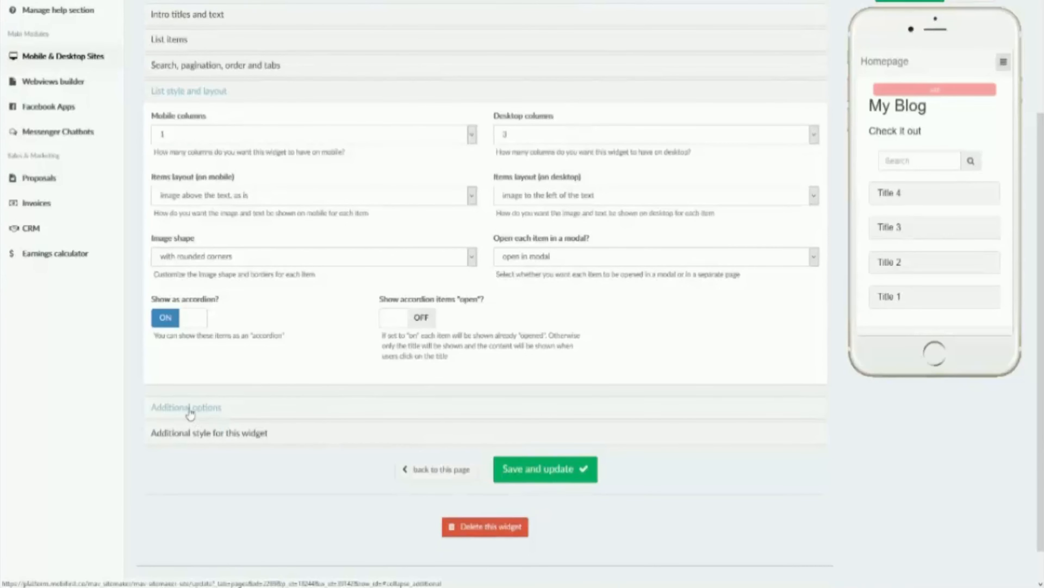
pyautogui.click(190, 412)
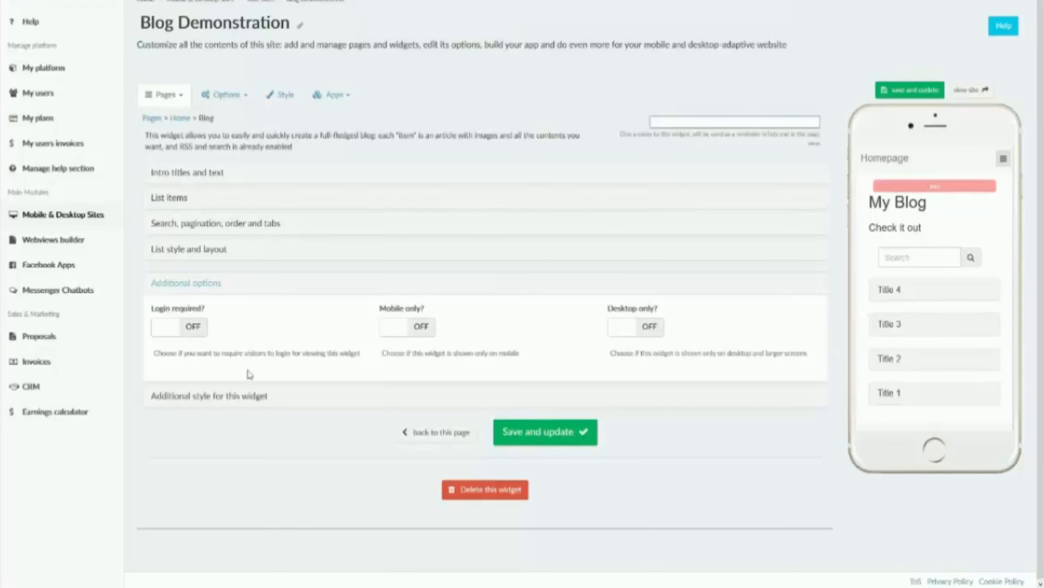
# Step: Examine the widget's additional style settings for desktop space, margins, custom class, background and animations
pyautogui.click(243, 395)
pyautogui.scroll(-4, 242, 393)
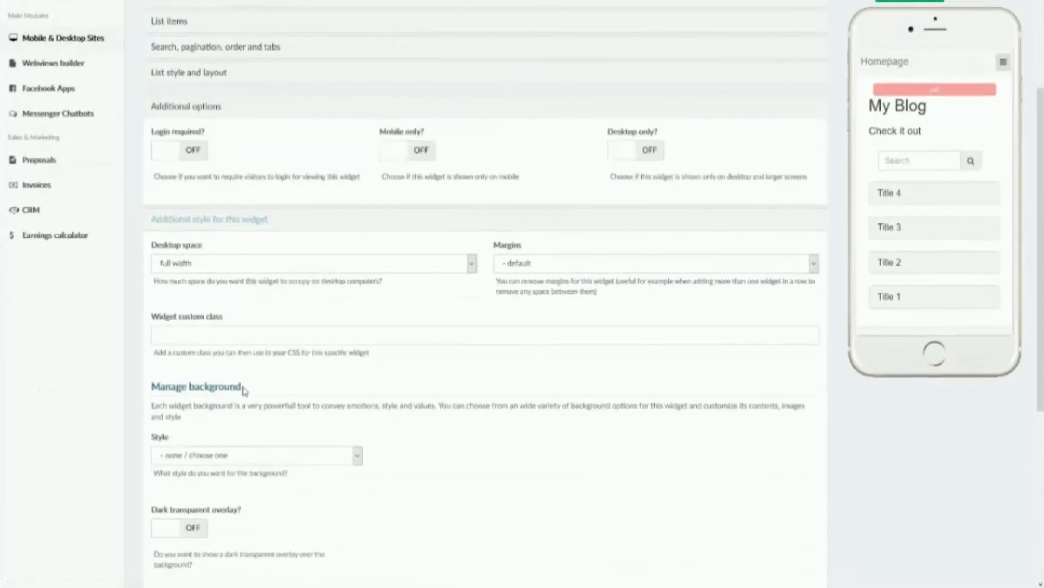
pyautogui.scroll(-5, 243, 390)
pyautogui.scroll(4, 140, 296)
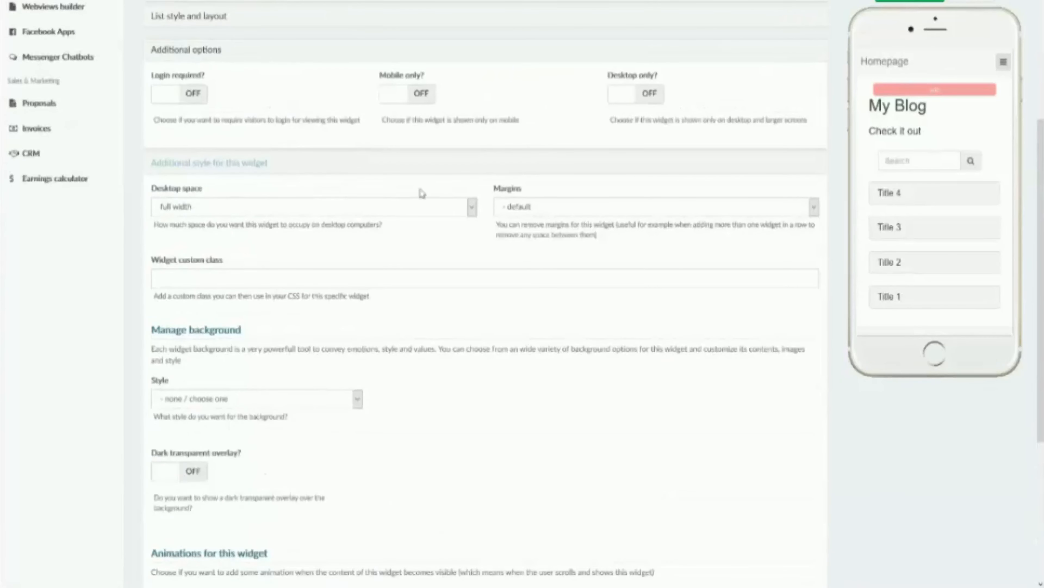
pyautogui.scroll(-3, 518, 366)
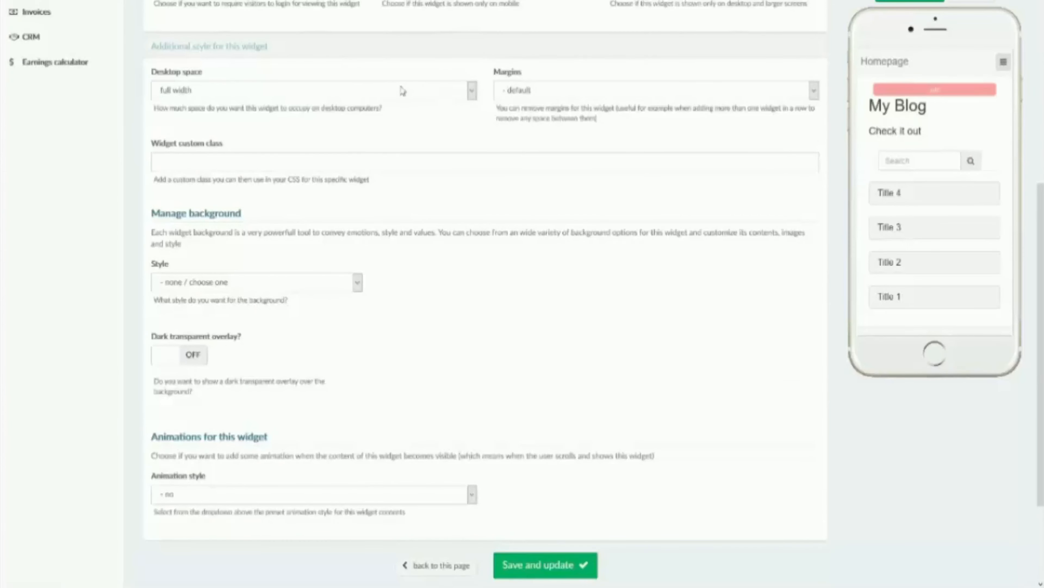
pyautogui.scroll(7, 403, 91)
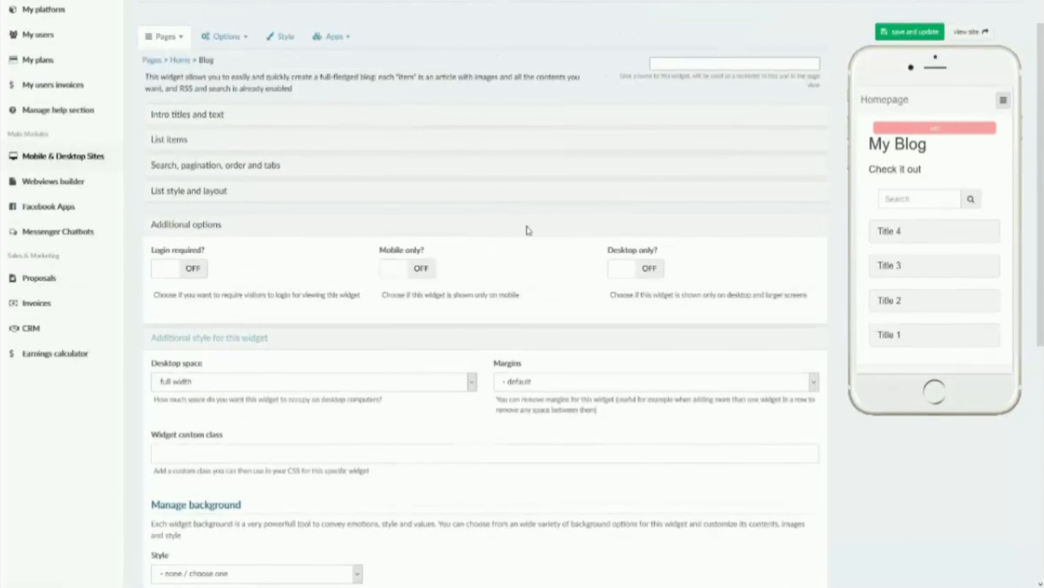
# Step: Revisit the list items and the search, pagination, order and tabs settings, and return to the list items
pyautogui.scroll(2, 529, 230)
pyautogui.click(182, 215)
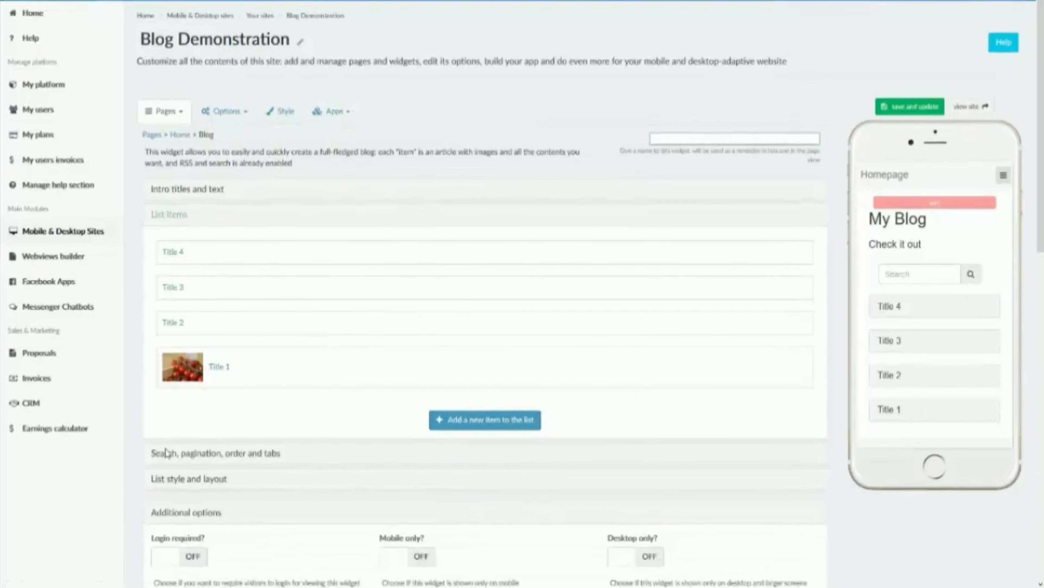
pyautogui.click(167, 453)
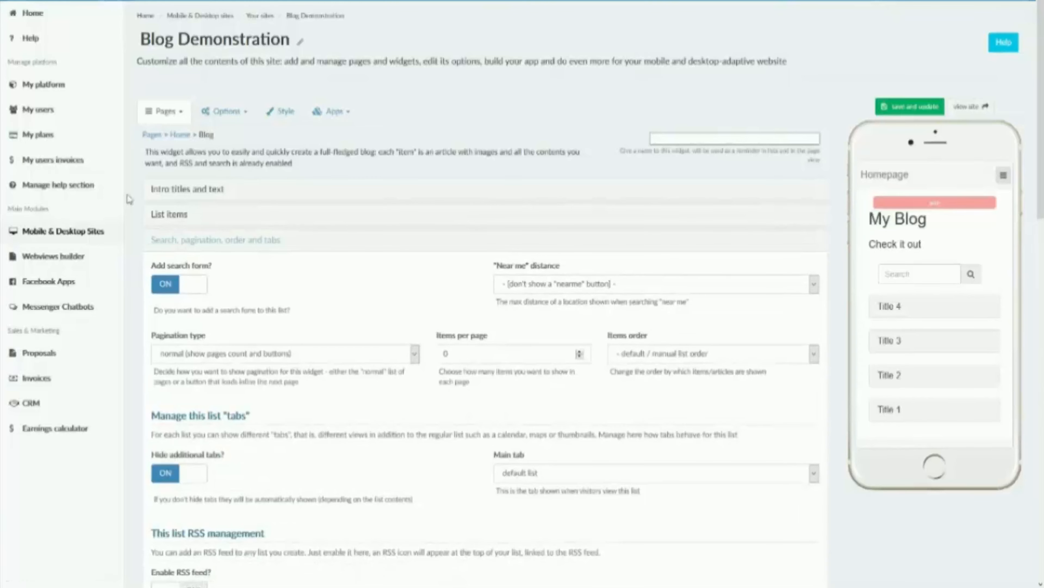
pyautogui.click(154, 214)
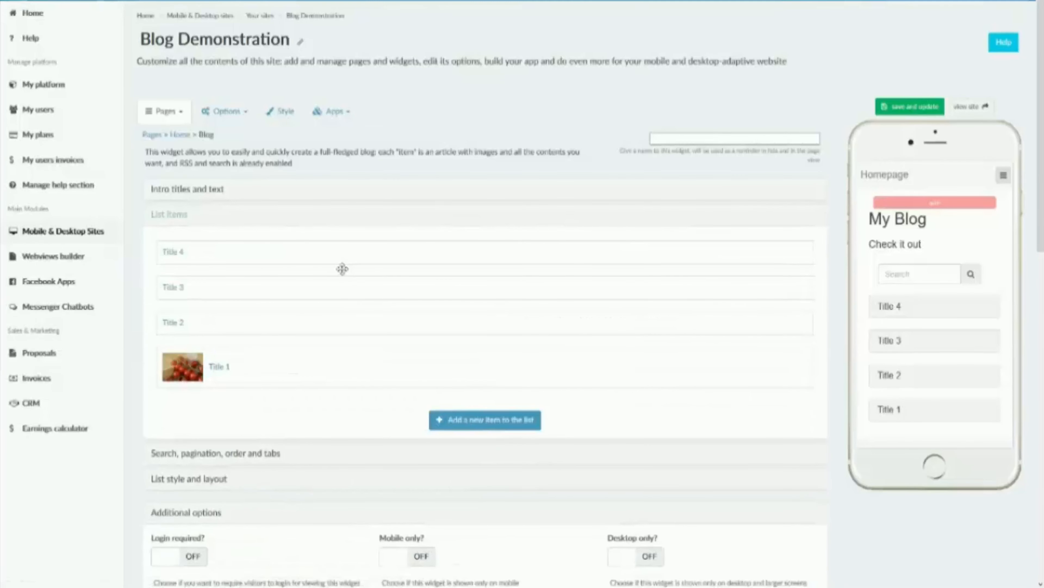